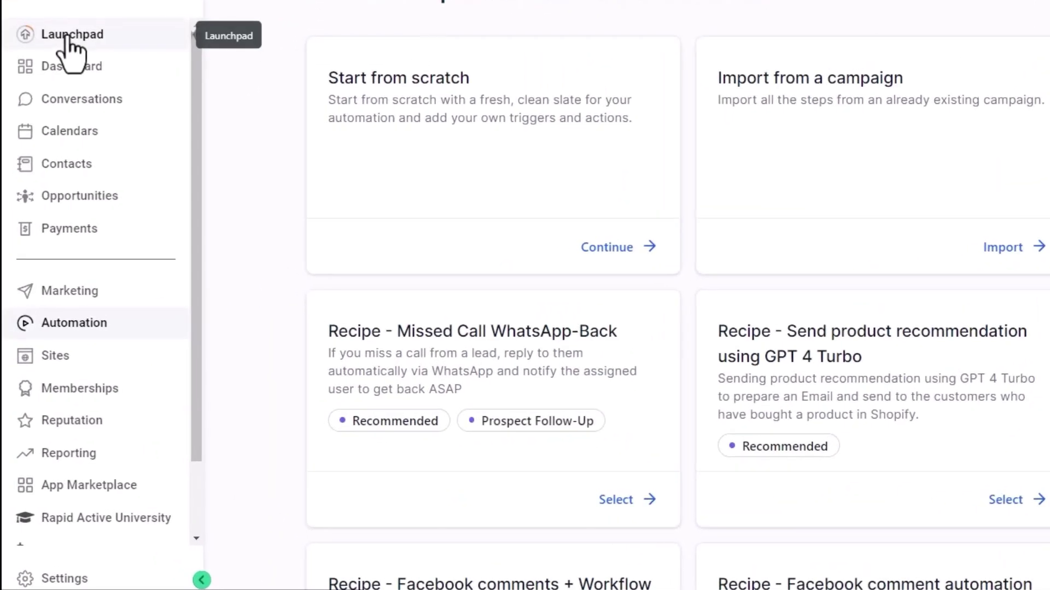
Create a folder named 04. Recipe Practice in the Automation workflow list
left_click(69, 38)
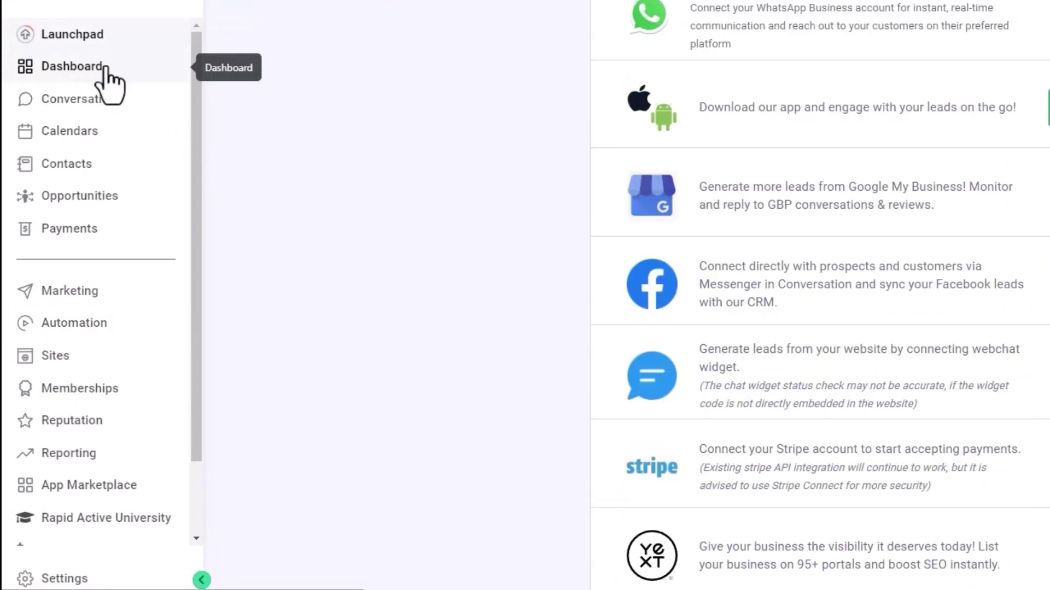
left_click(102, 323)
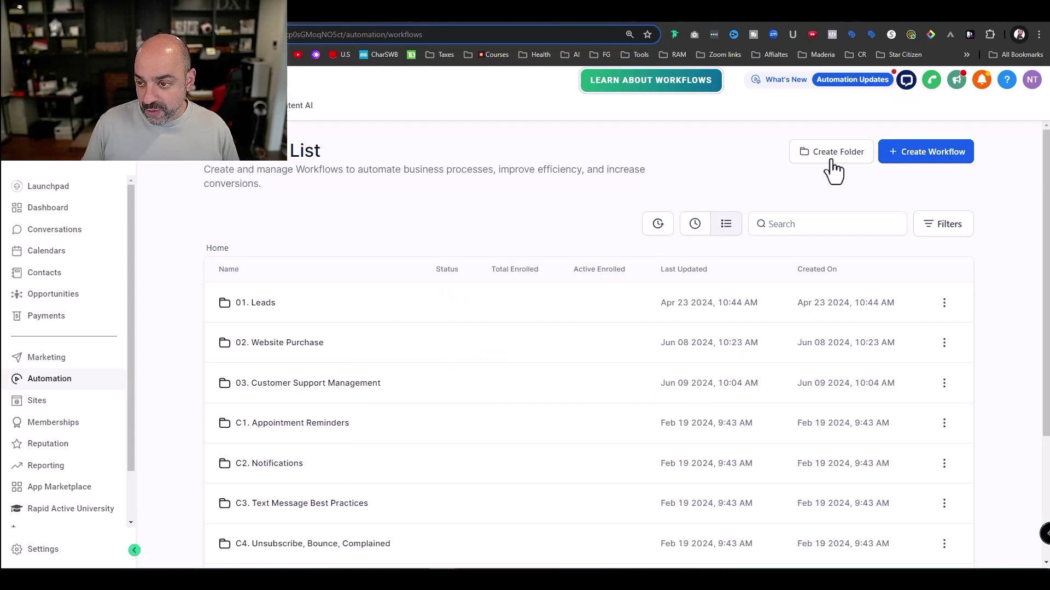
left_click(831, 155)
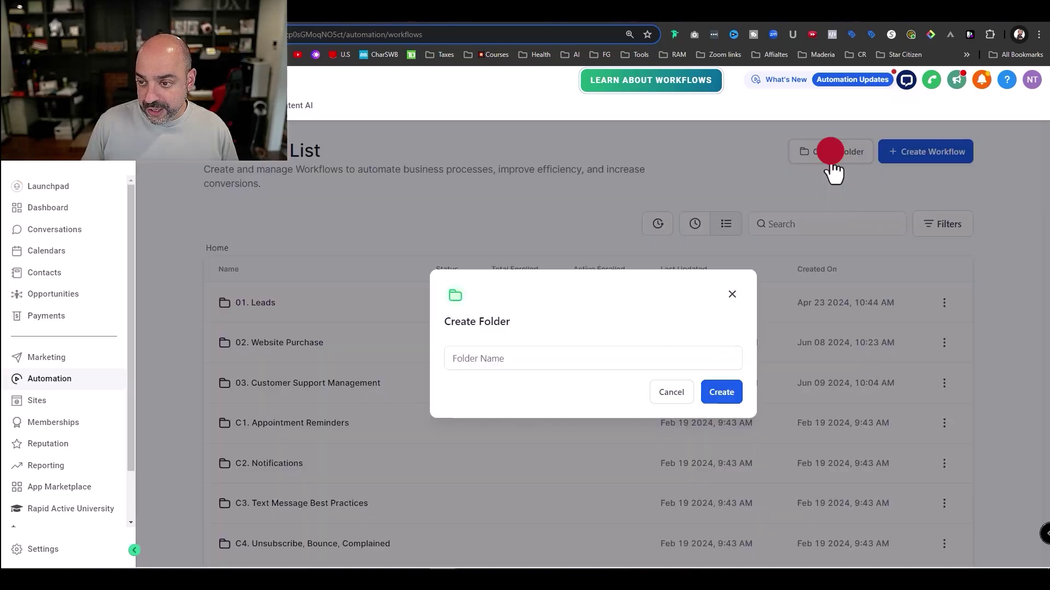
type("04. Re")
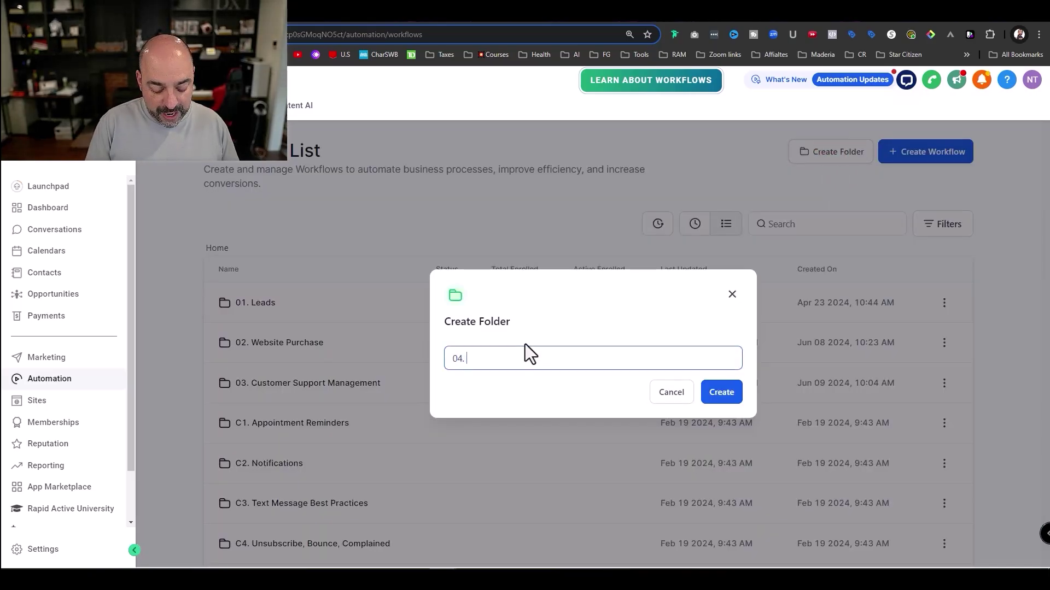
type("cipe Practice")
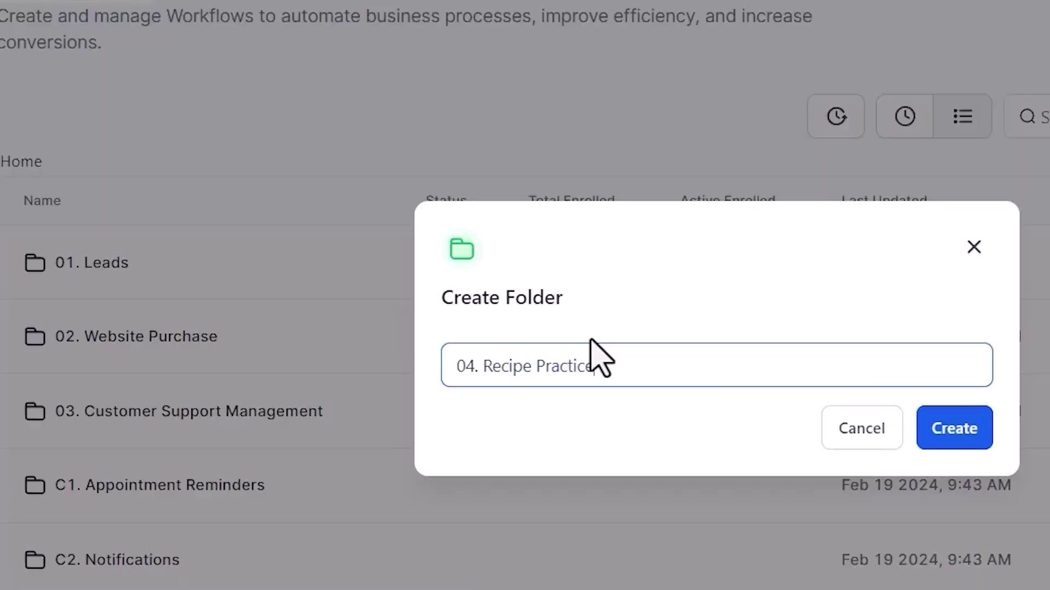
left_click(937, 425)
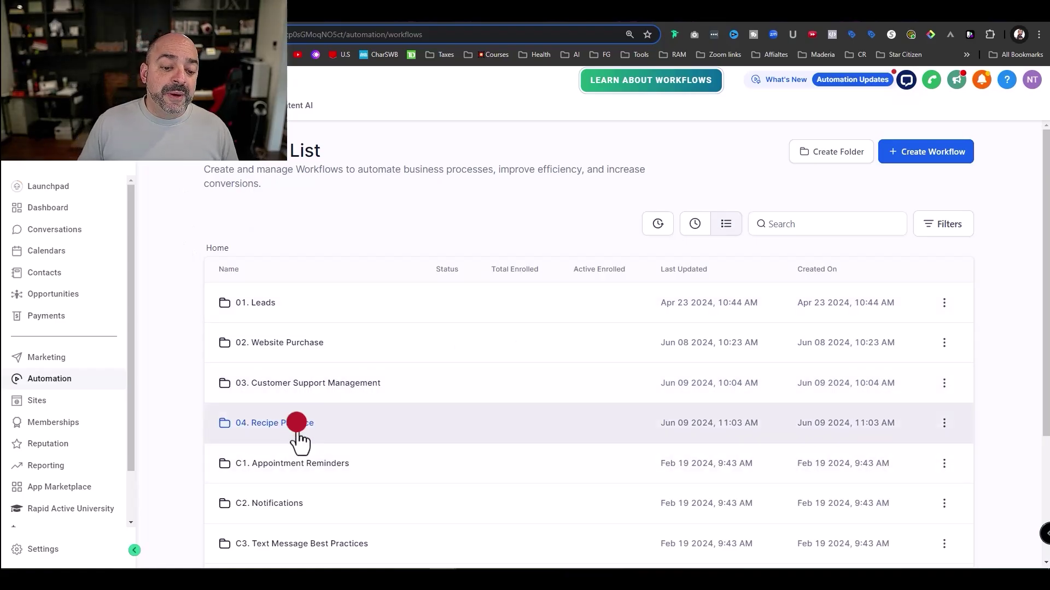
Open the 04. Recipe Practice folder, browse the templates offered for a new workflow, and return to the workflow list
left_click(296, 423)
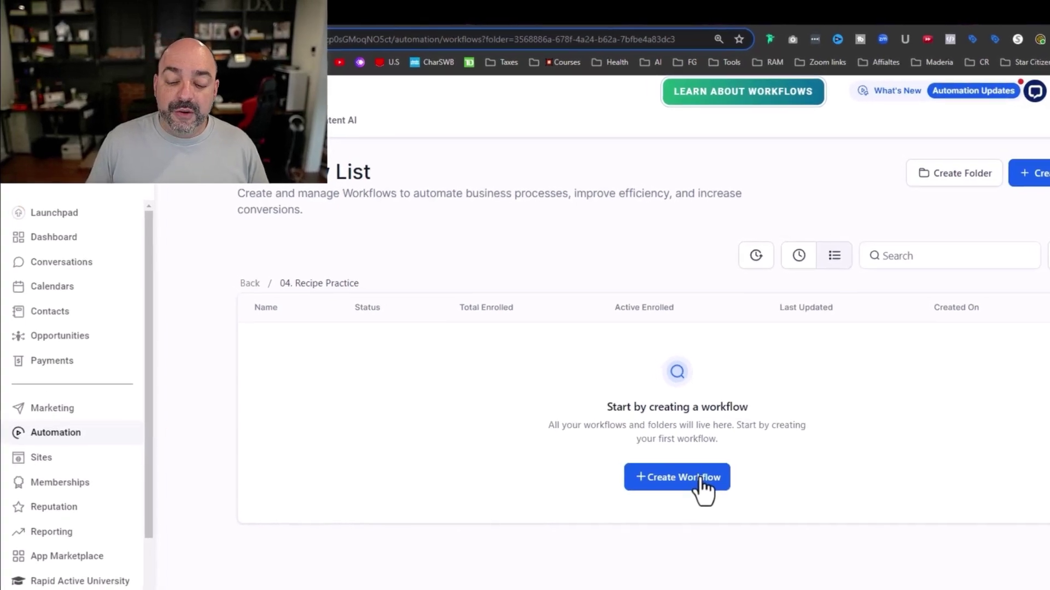
left_click(710, 483)
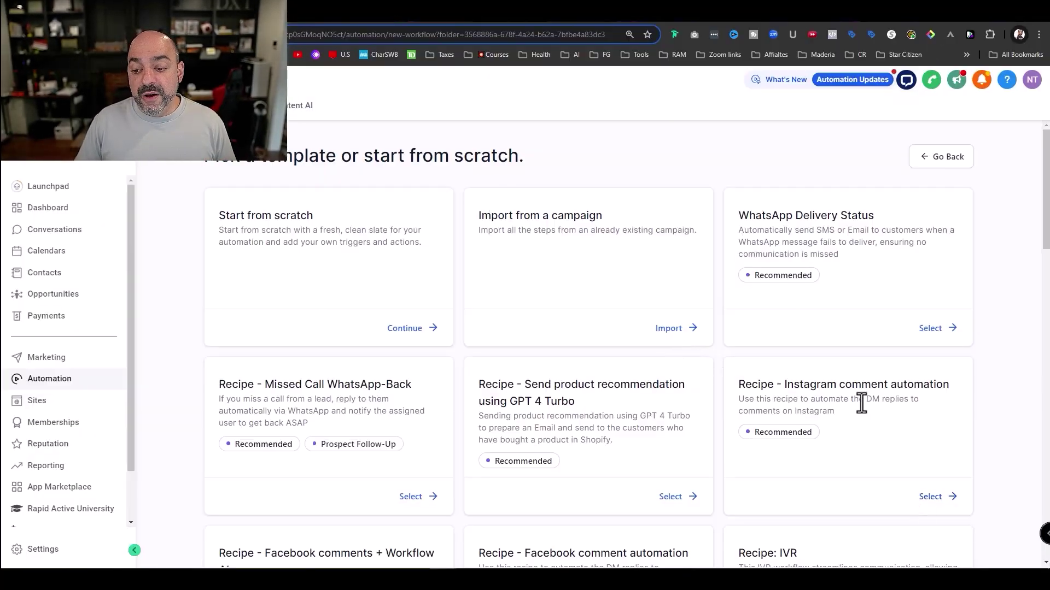
scroll(691, 323, "down", 3)
scroll(536, 284, "up", 3)
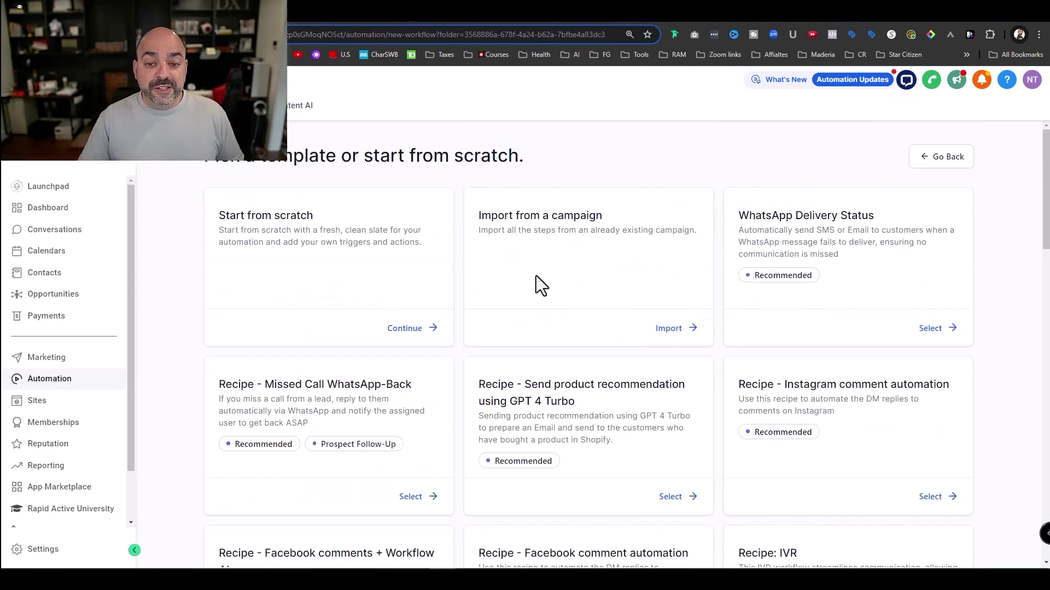
left_click(943, 156)
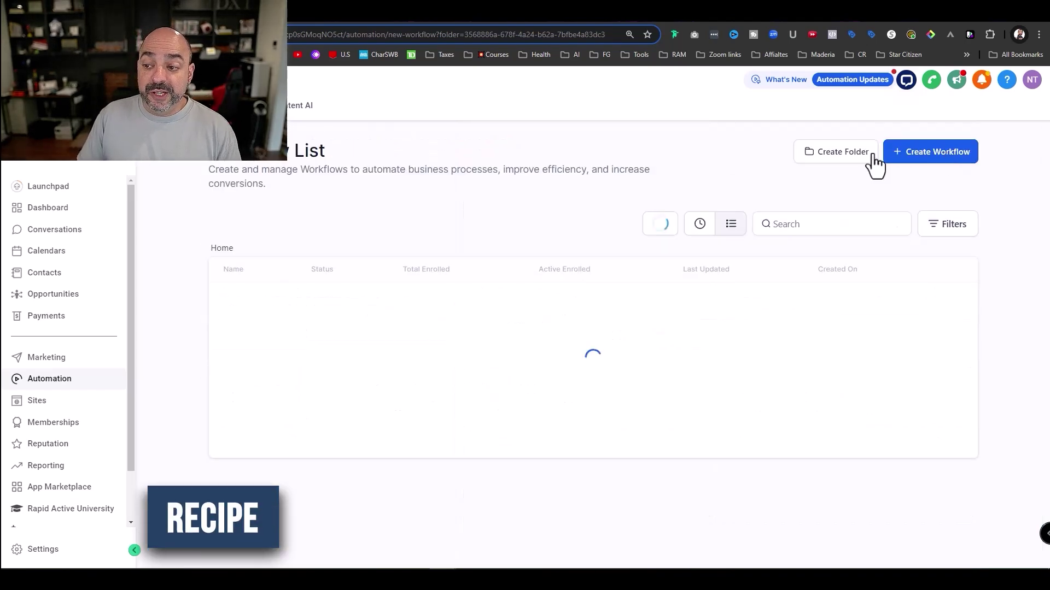
Create a workflow in the 04. Recipe Practice folder from the Instagram comment automation recipe
left_click(938, 158)
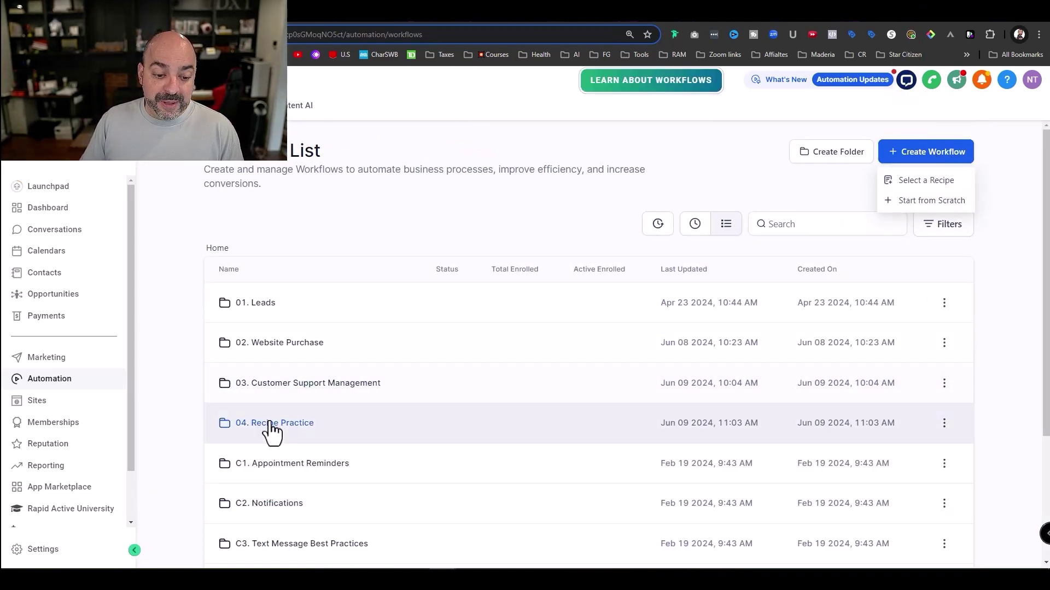
left_click(272, 425)
left_click(917, 162)
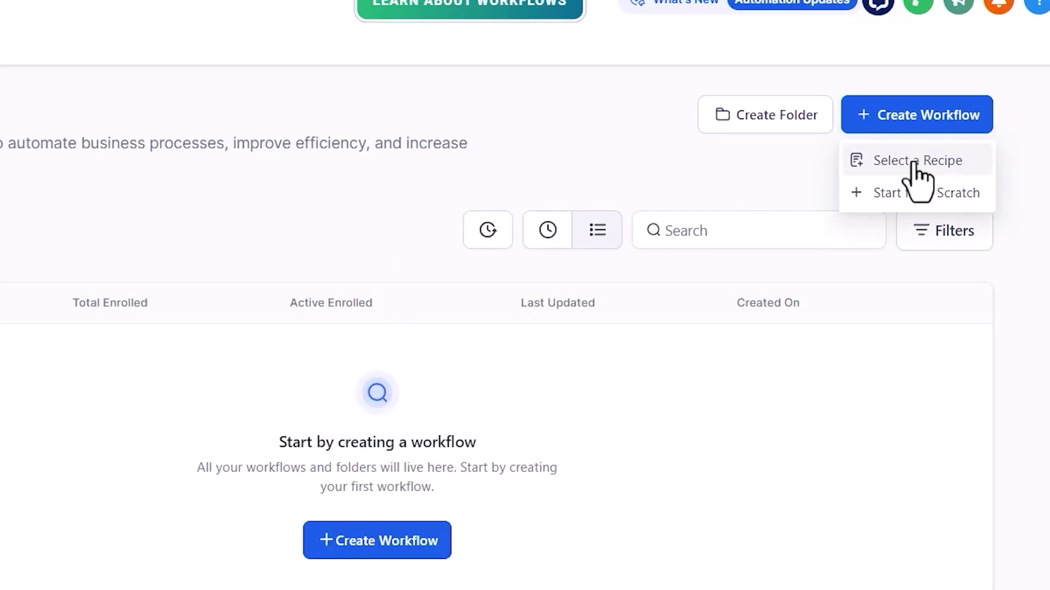
left_click(915, 162)
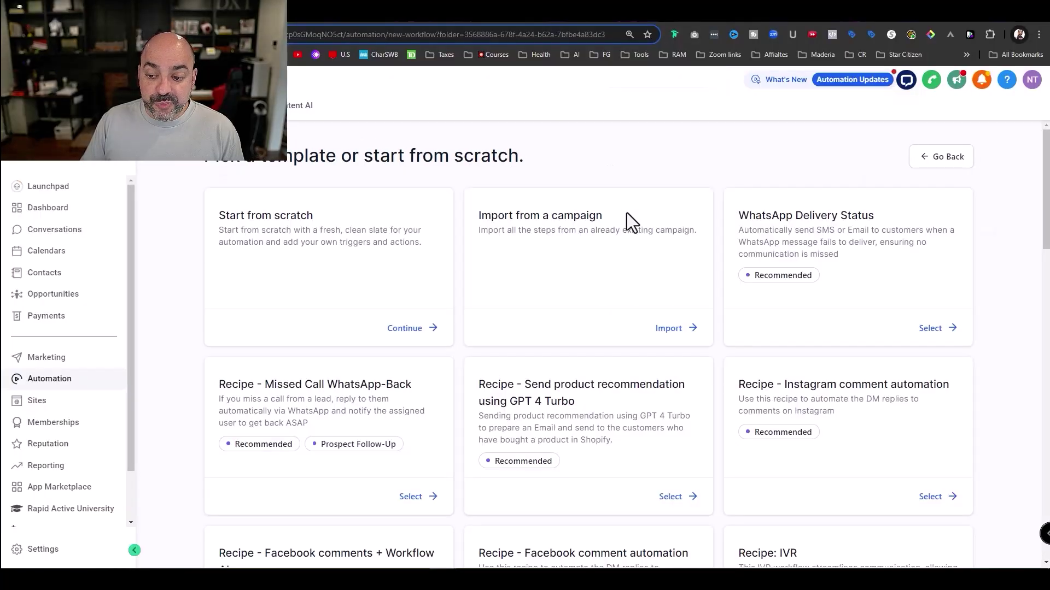
scroll(627, 215, "down", 3)
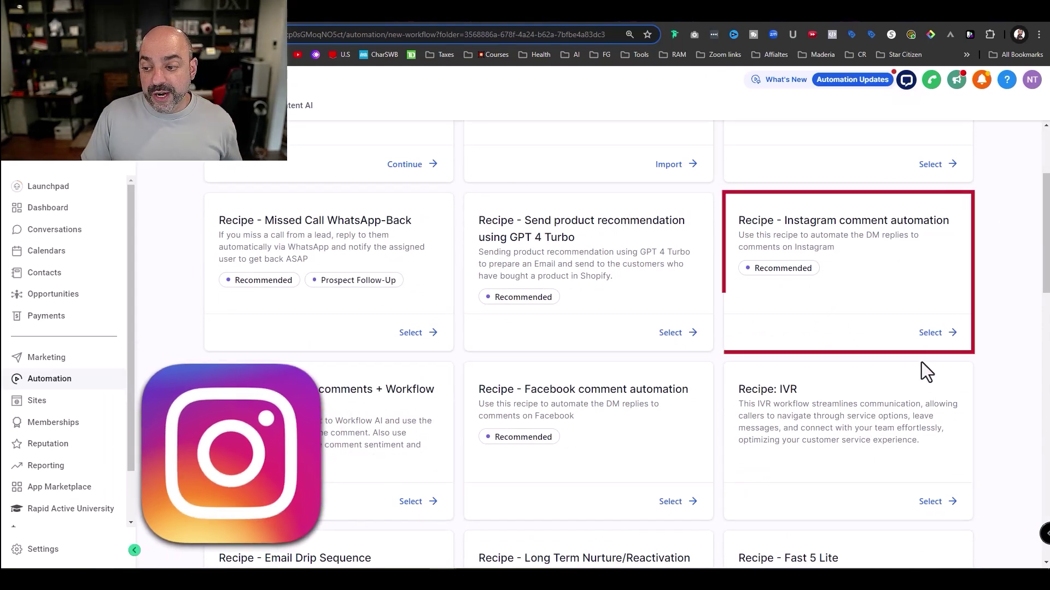
left_click(931, 334)
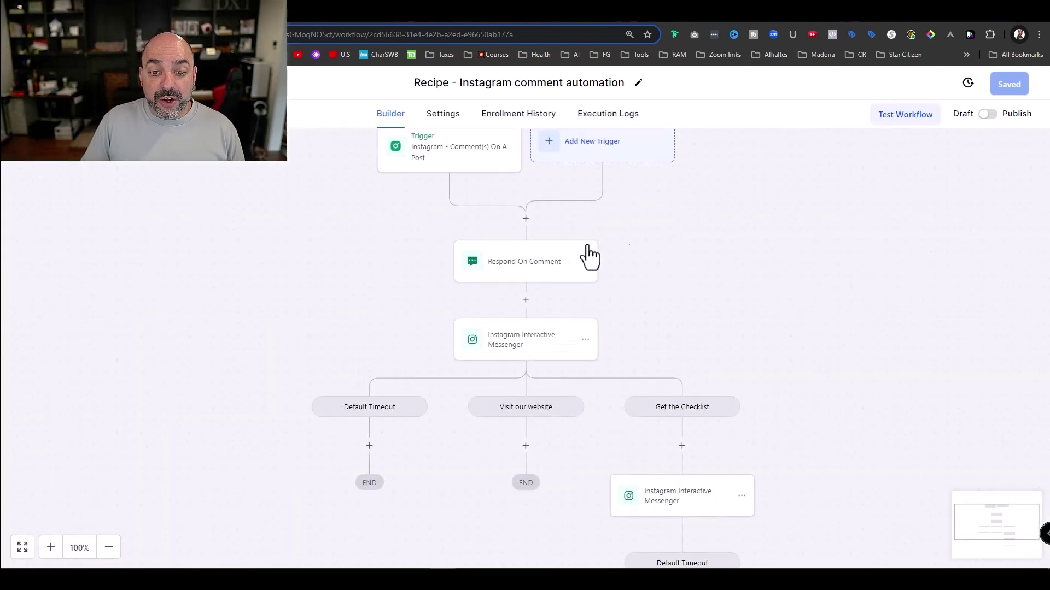
Review the Instagram comment trigger's page filter and the replies set in the Respond On Comment action
scroll(629, 247, "up", 2)
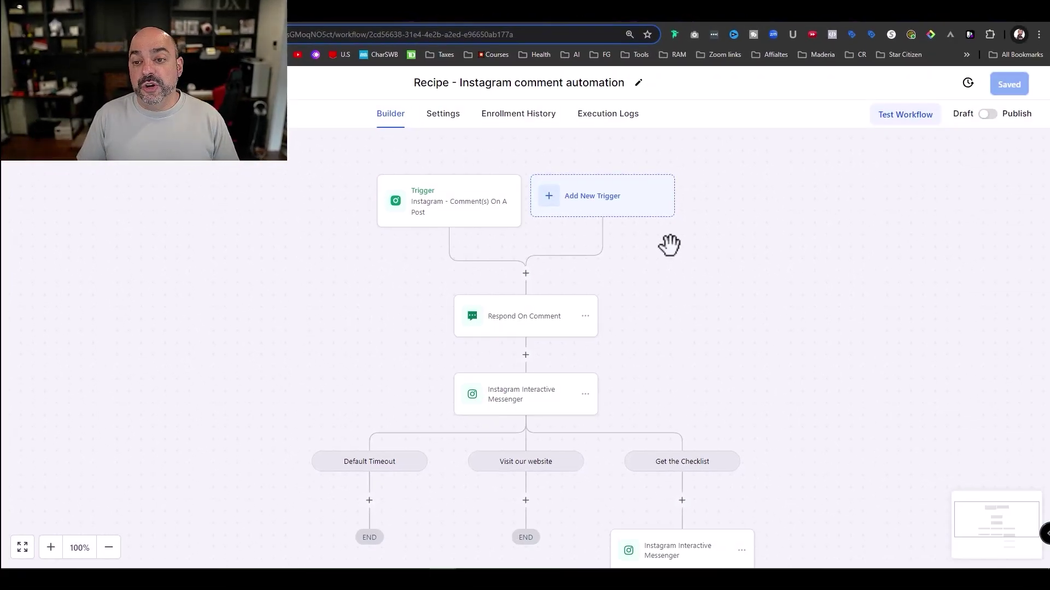
left_click(471, 209)
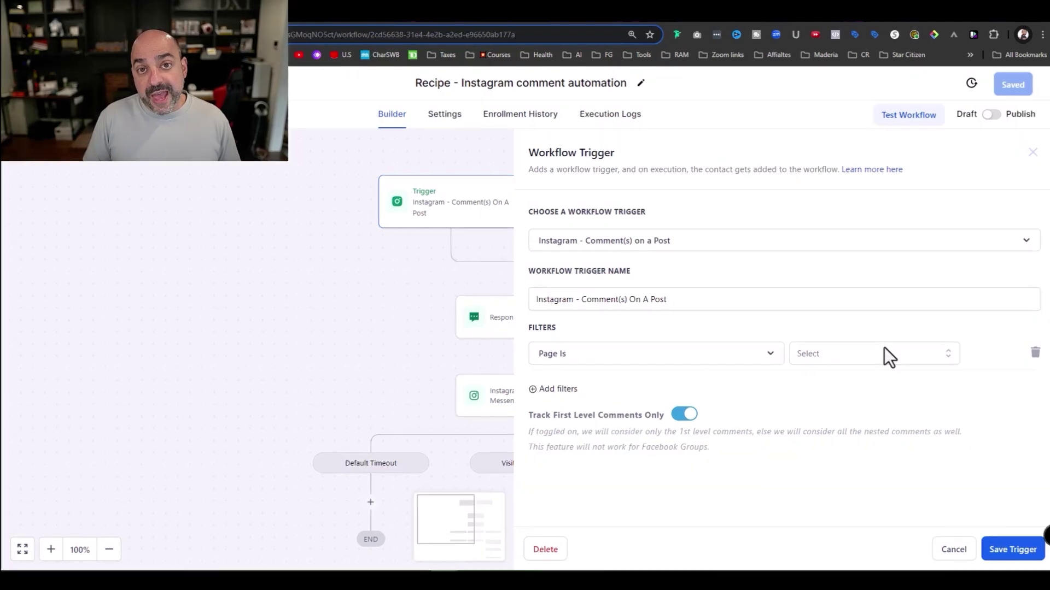
left_click(921, 365)
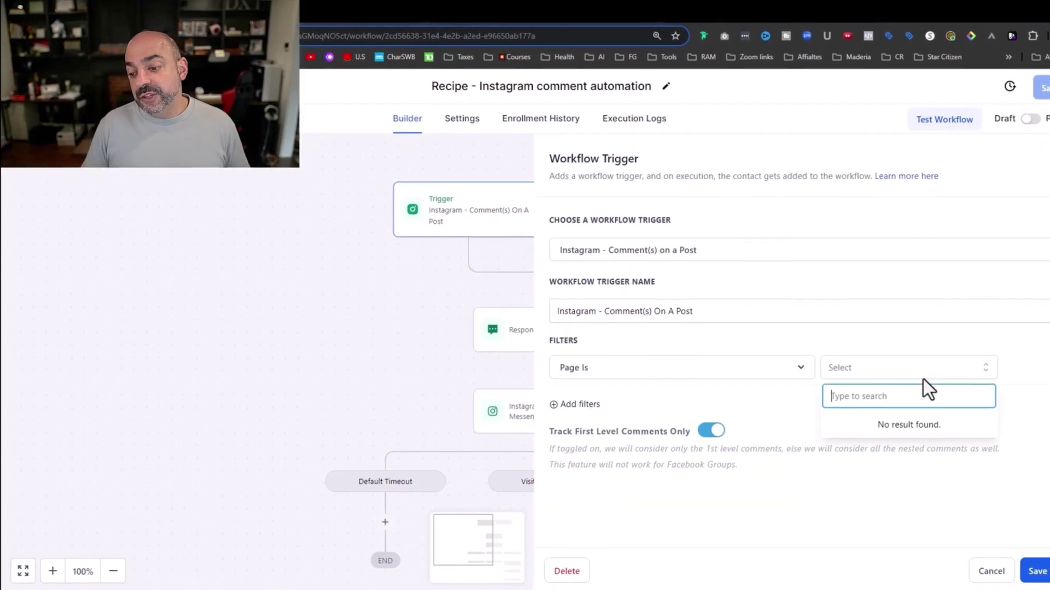
left_click(932, 360)
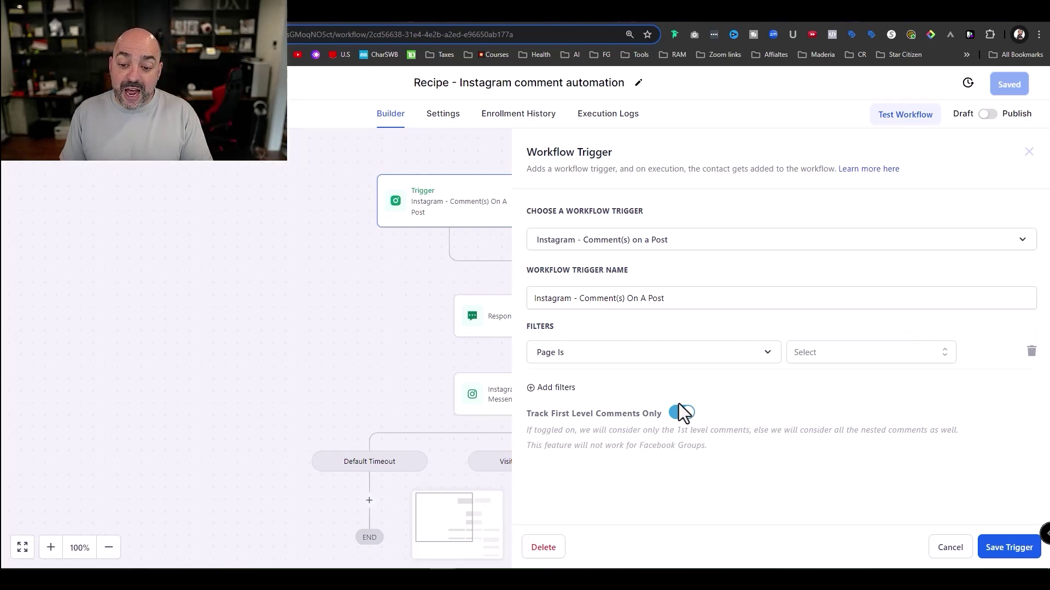
left_click(989, 553)
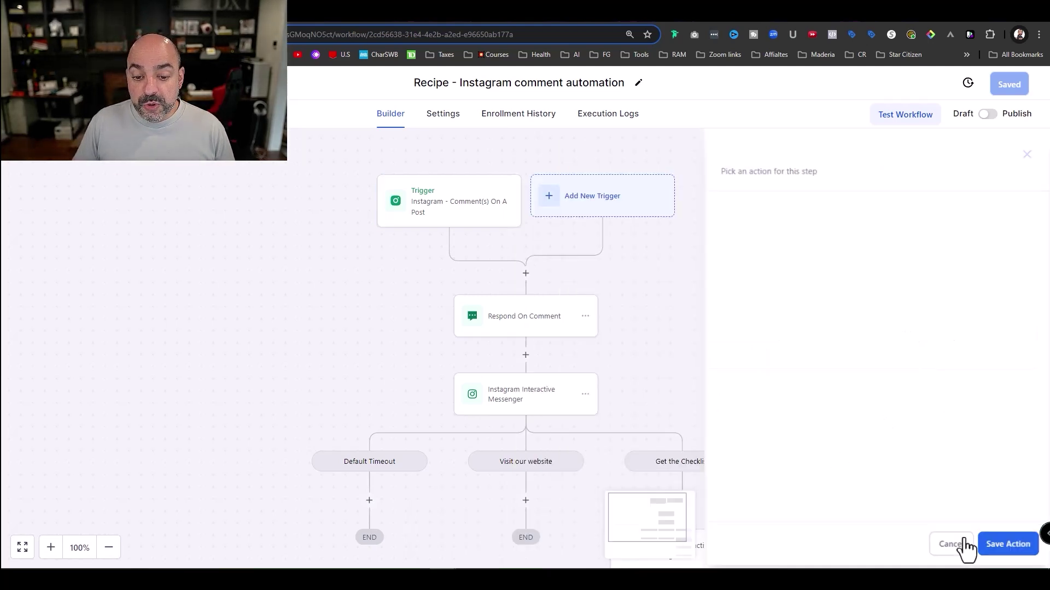
left_click(960, 549)
left_click(506, 330)
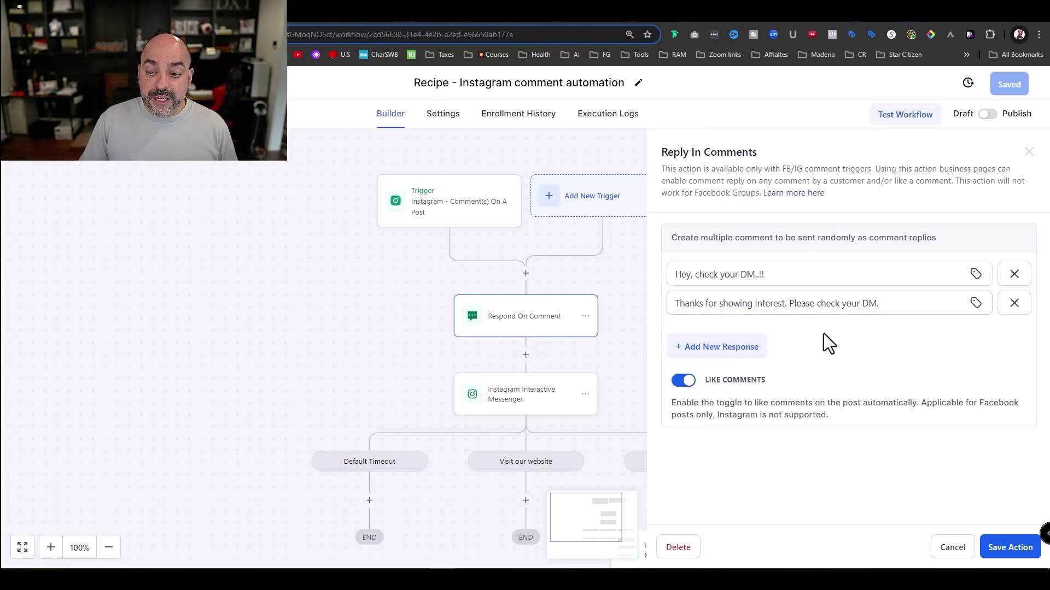
left_click(942, 550)
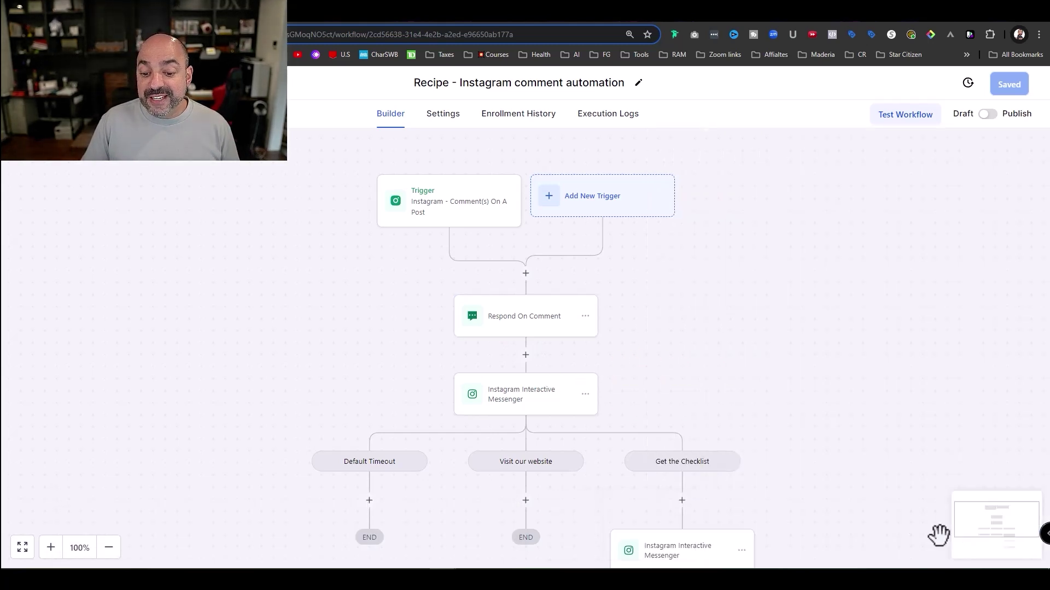
Review the message, buttons and wait time of the Instagram Interactive Messenger action that follows Respond On Comment
left_click(526, 407)
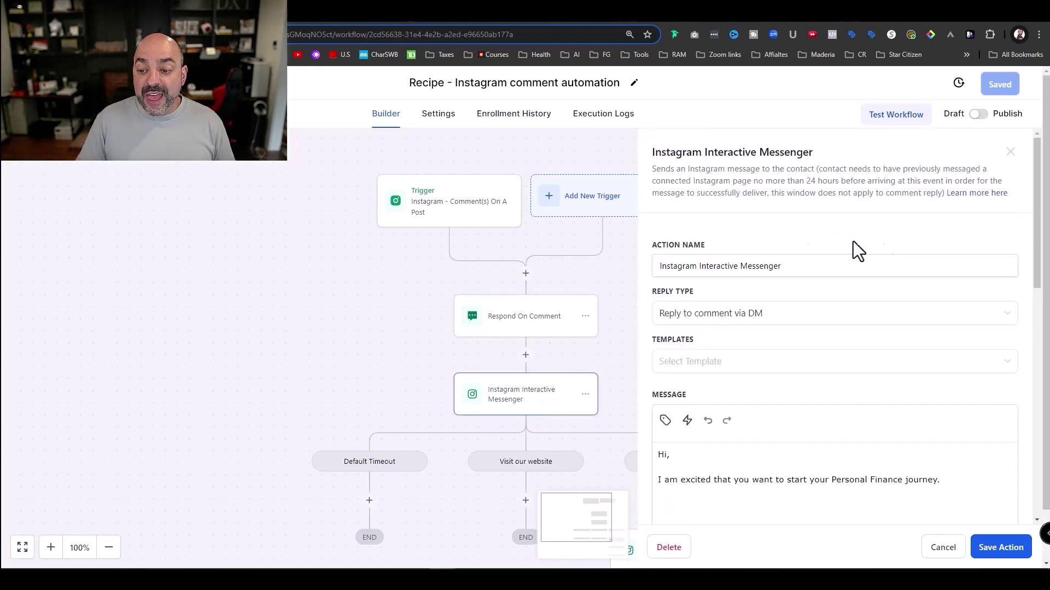
scroll(863, 266, "down", 2)
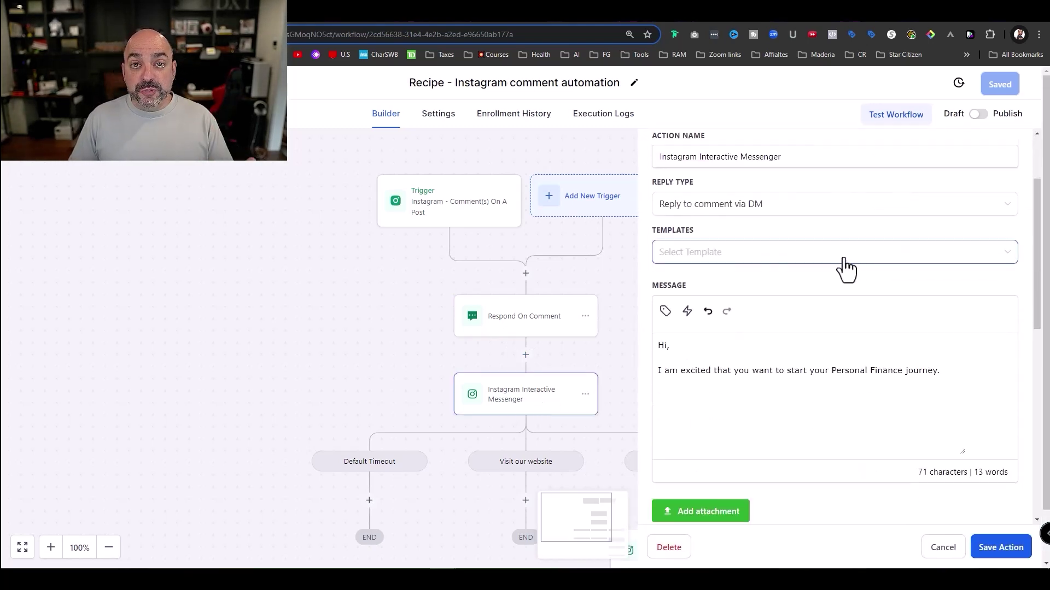
scroll(847, 257, "down", 7)
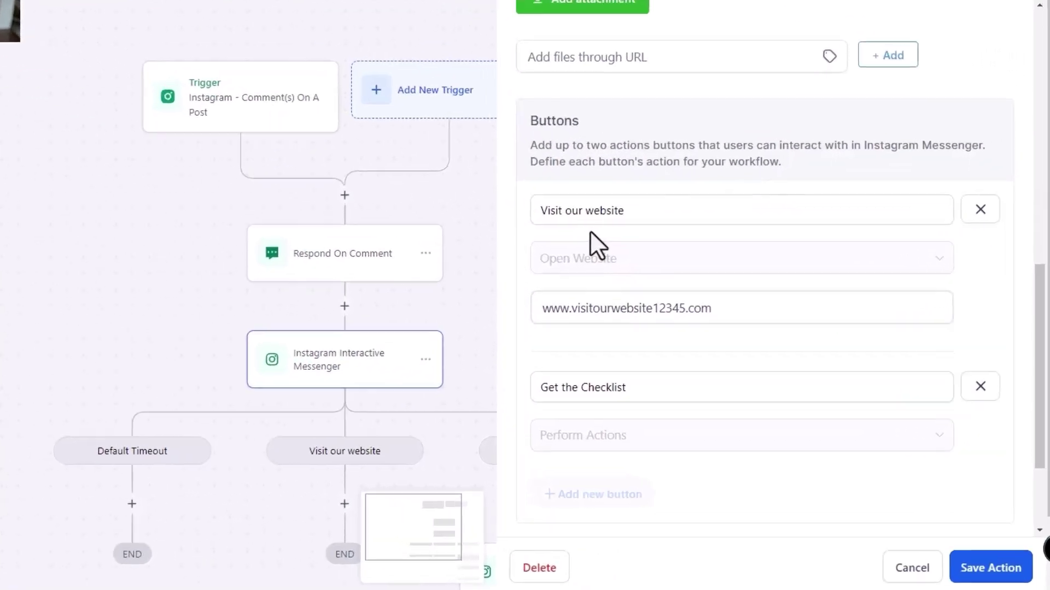
scroll(706, 304, "down", 2)
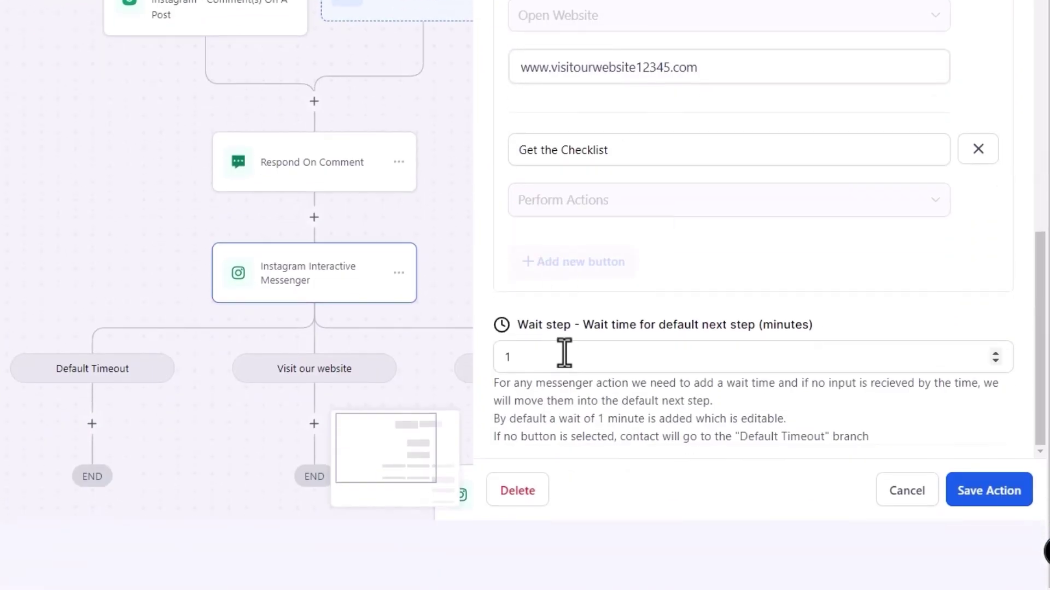
left_click(968, 491)
Review the message of the Instagram Interactive Messenger action in the Get the Checklist branch
scroll(328, 334, "down", 2)
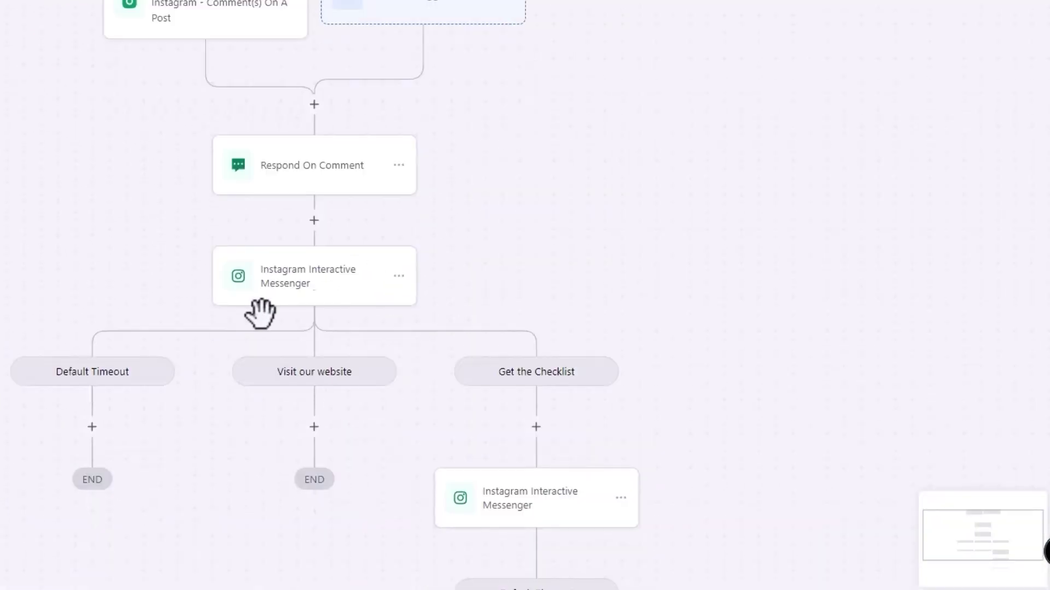
scroll(465, 388, "down", 3)
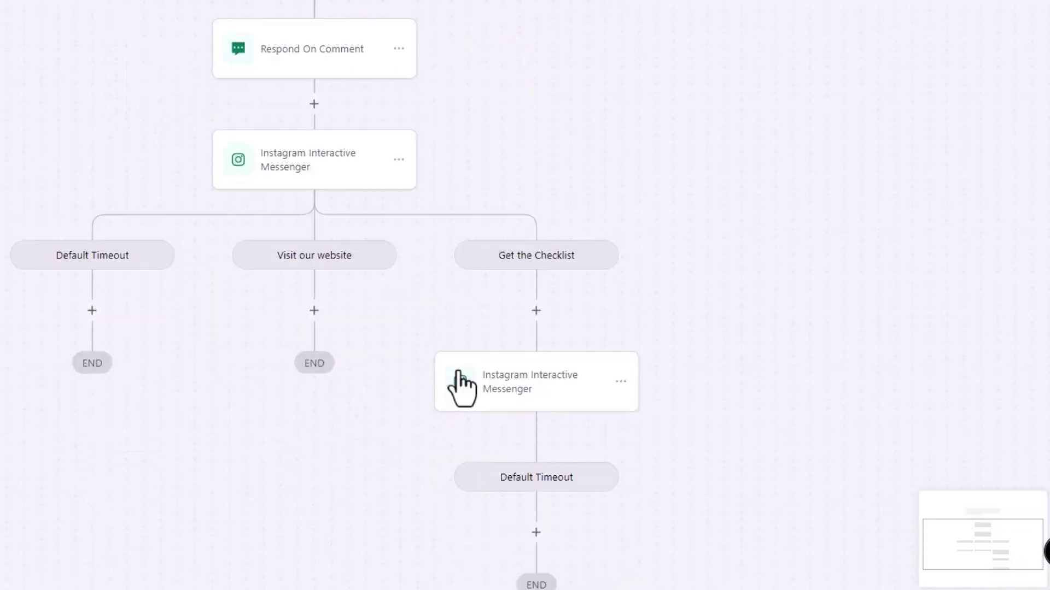
left_click(553, 387)
scroll(877, 205, "down", 5)
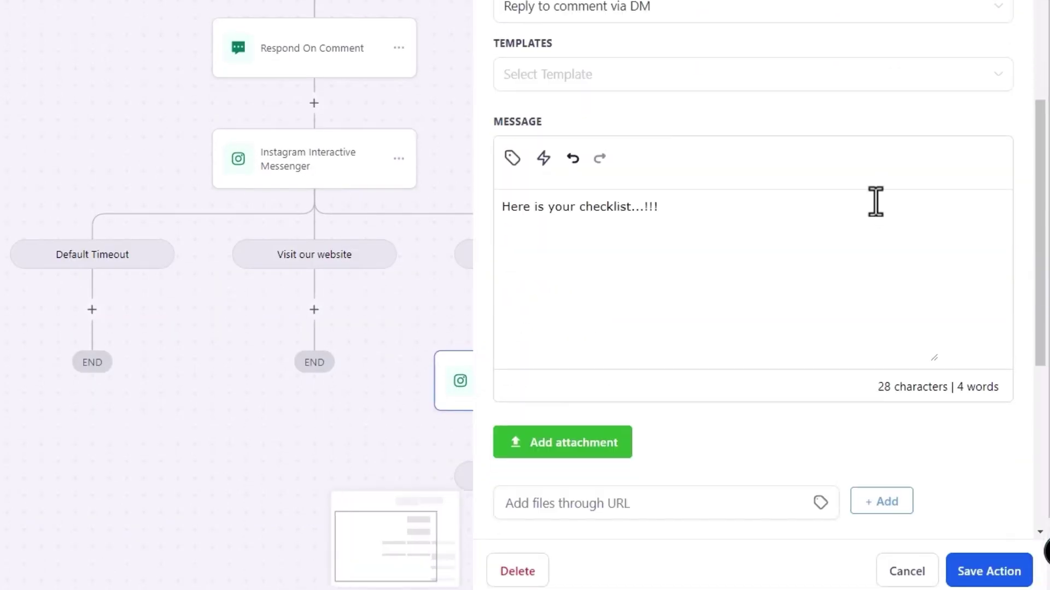
left_click(905, 560)
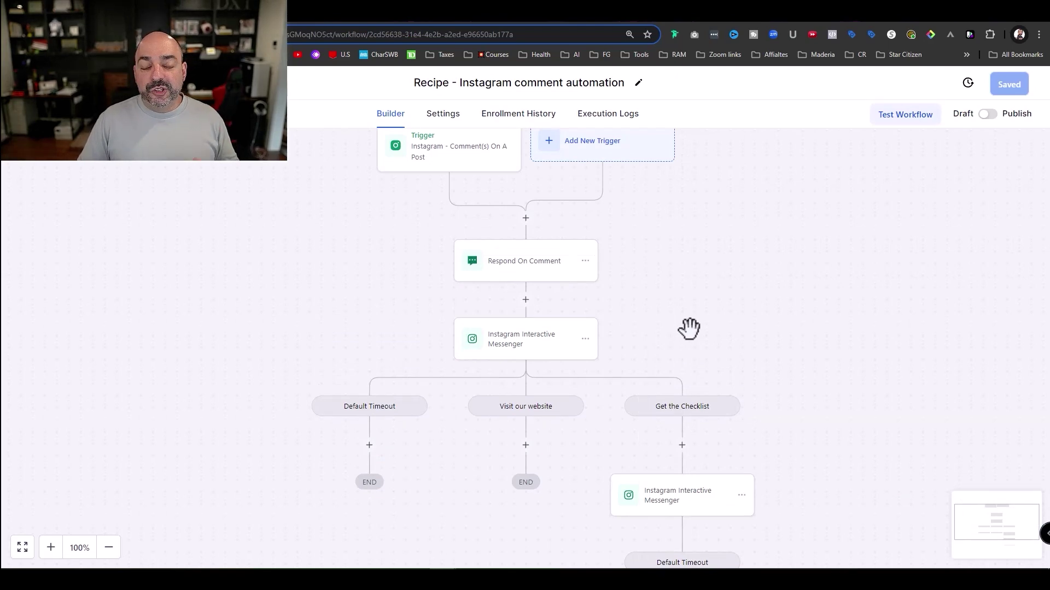
scroll(689, 328, "up", 1)
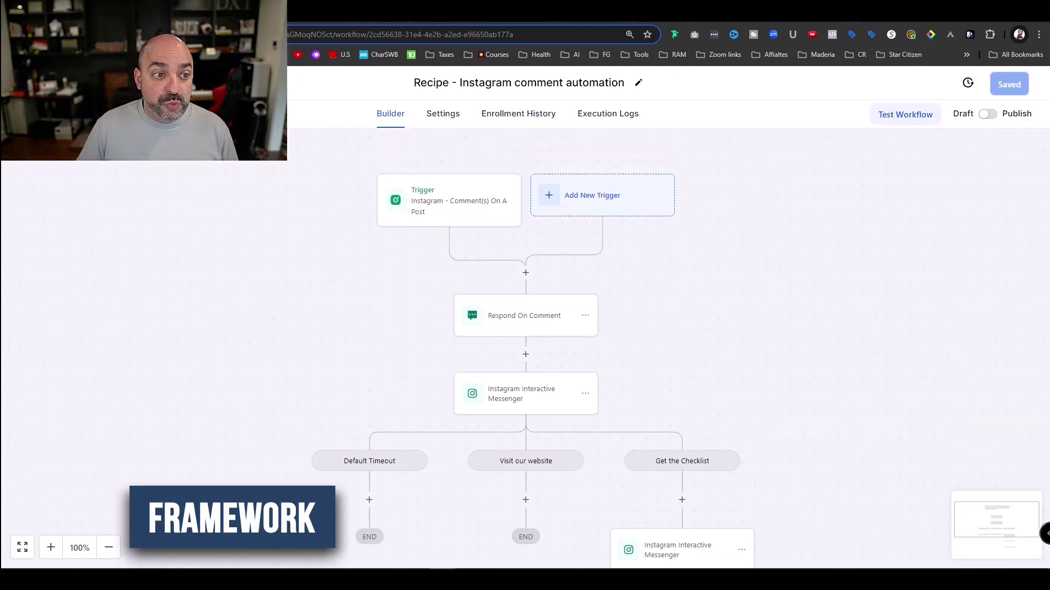
Create another workflow in the 04. Recipe Practice folder from the Facebook comment automation recipe
left_click(298, 83)
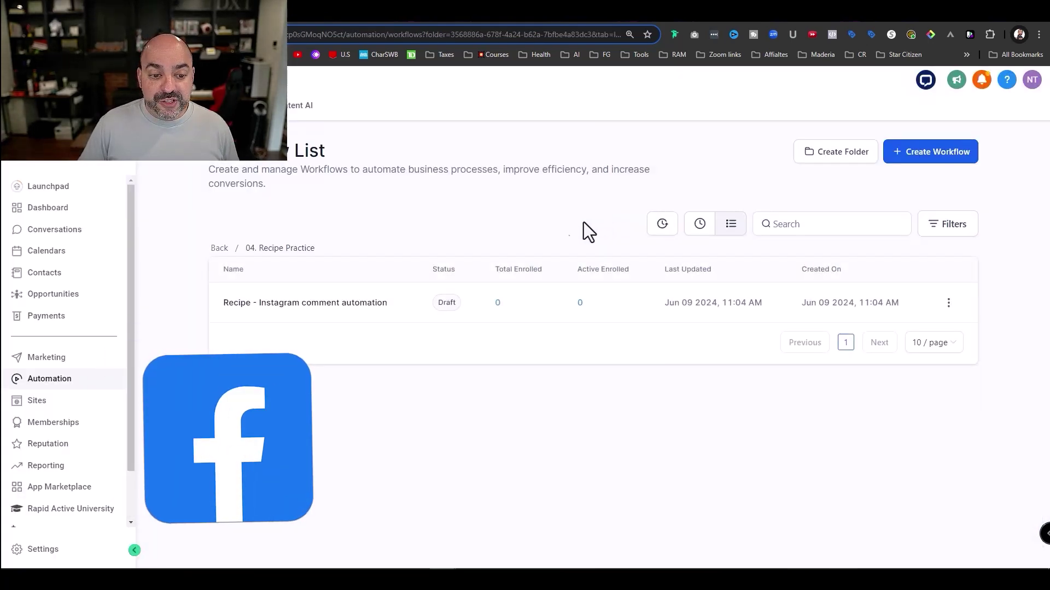
left_click(933, 156)
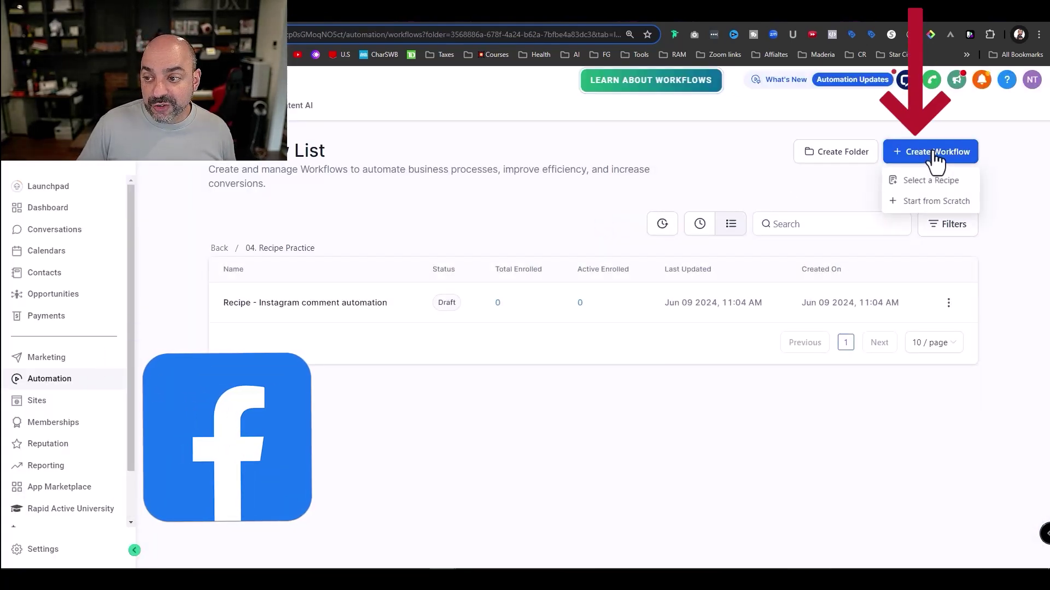
left_click(935, 202)
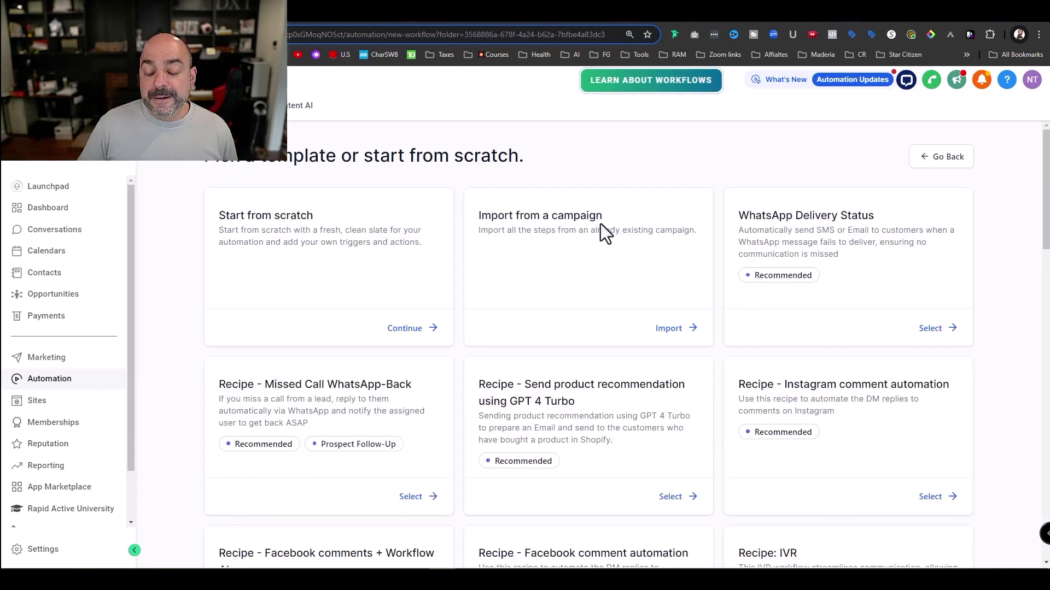
scroll(604, 229, "down", 2)
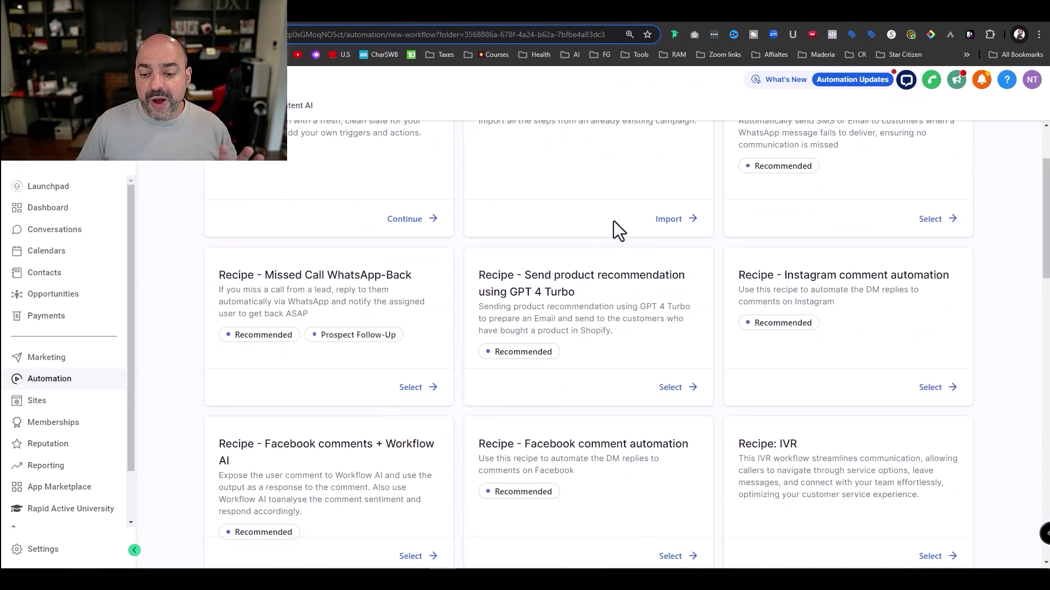
scroll(615, 222, "down", 1)
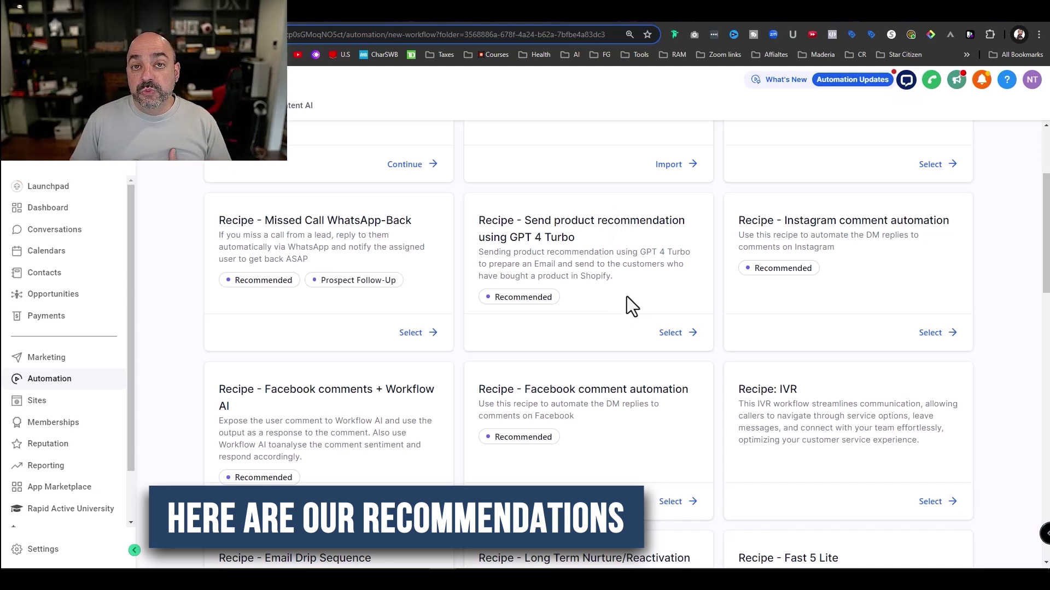
scroll(617, 295, "down", 2)
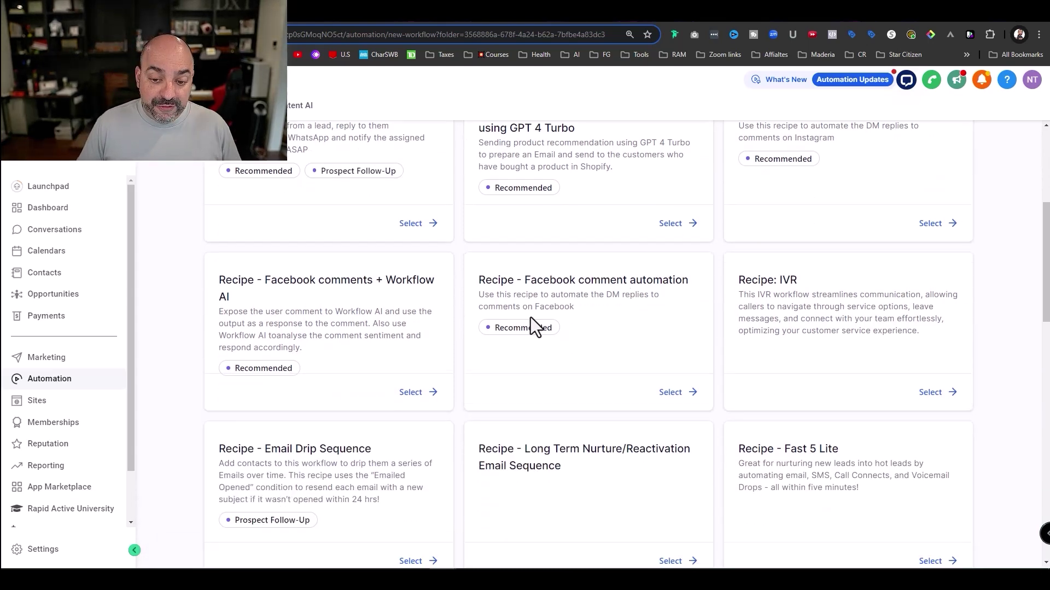
left_click(674, 395)
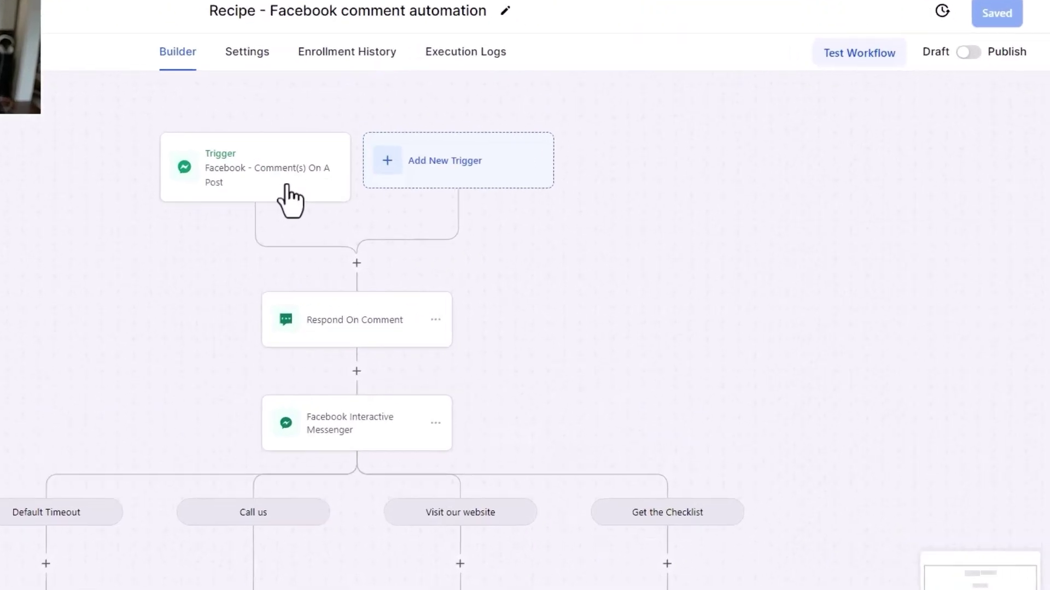
Review the Facebook comment trigger's page, post and phrase filters and the replies set in the Respond On Comment action
left_click(475, 224)
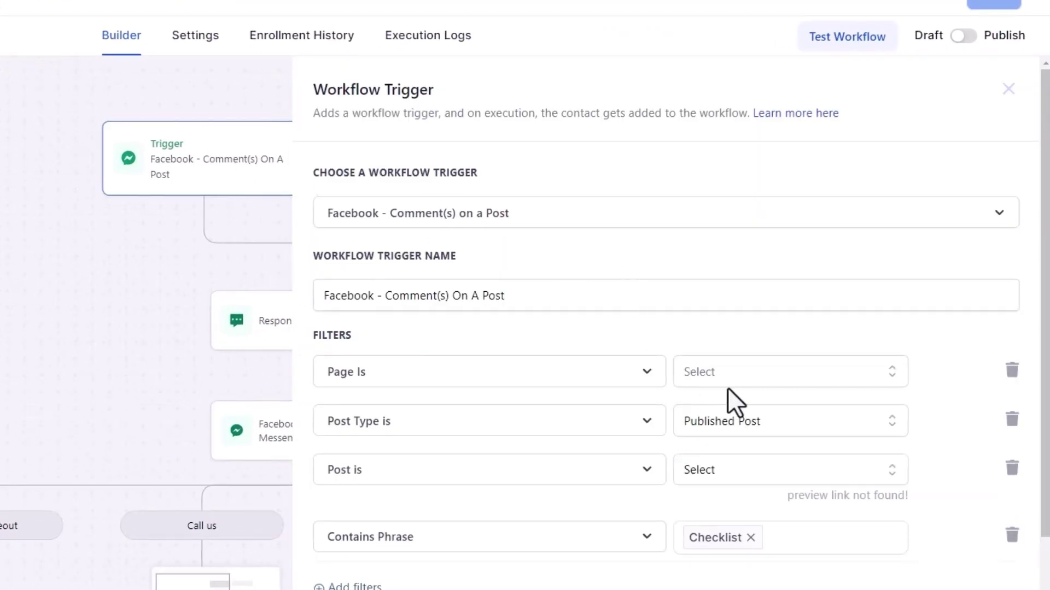
left_click(765, 530)
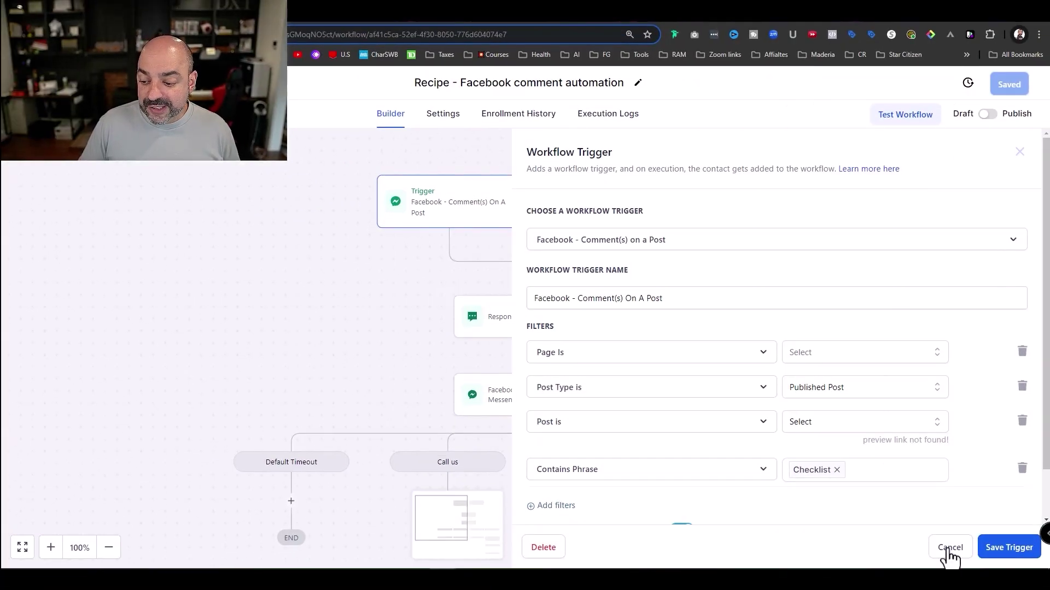
left_click(948, 548)
scroll(741, 295, "down", 2)
left_click(555, 256)
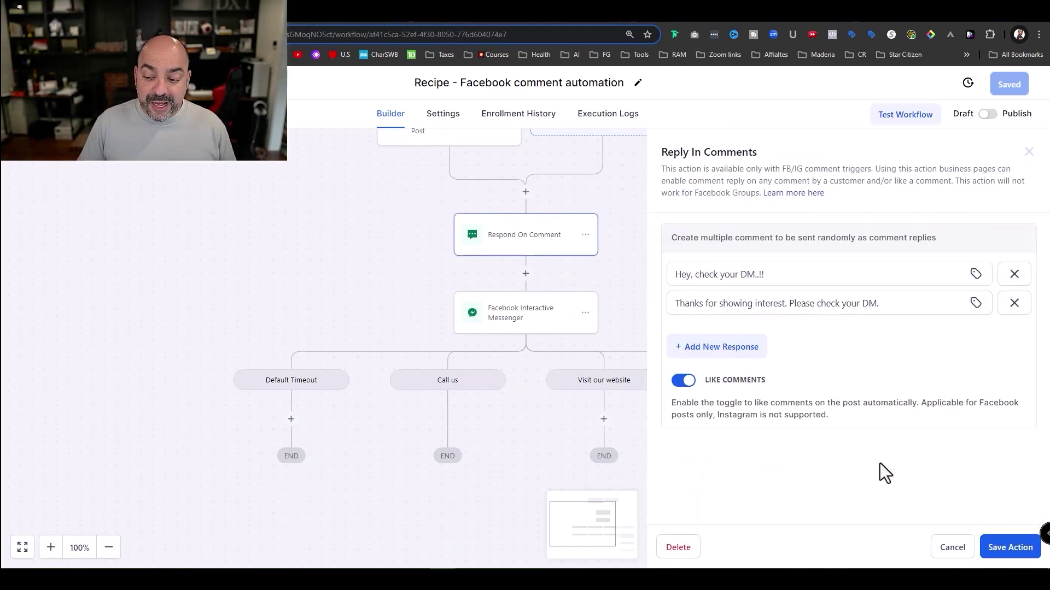
left_click(949, 549)
Review the buttons and wait time of the Facebook Interactive Messenger action that follows Respond On Comment
left_click(572, 327)
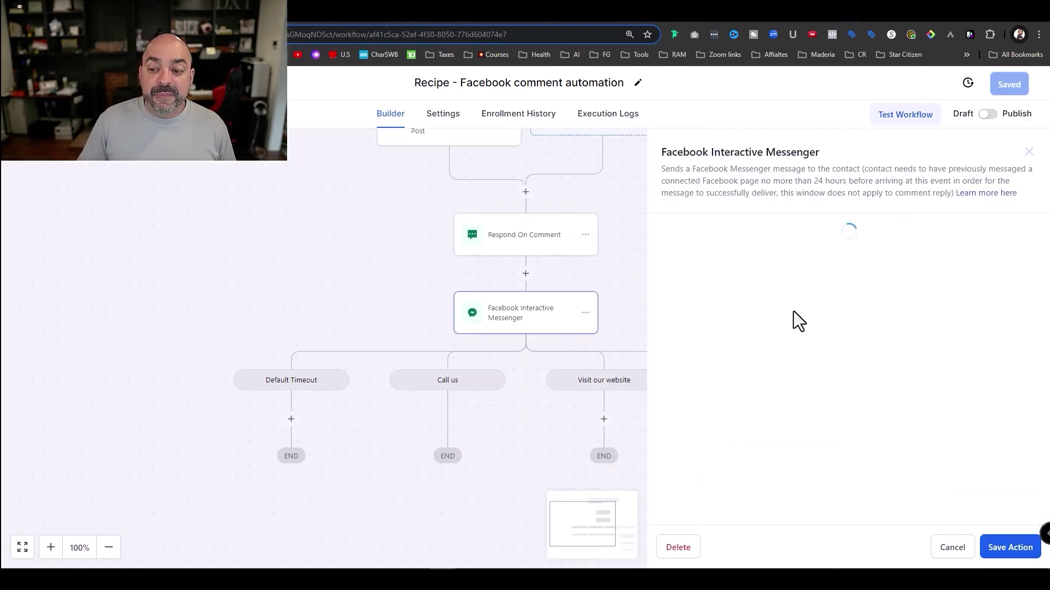
scroll(876, 305, "down", 3)
scroll(797, 340, "down", 10)
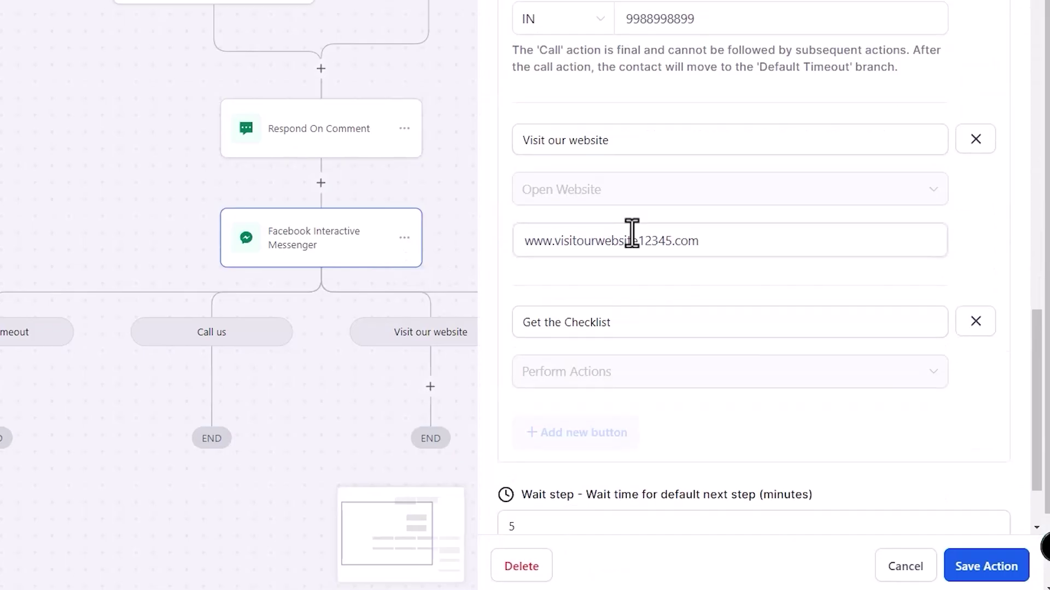
scroll(607, 71, "up", 5)
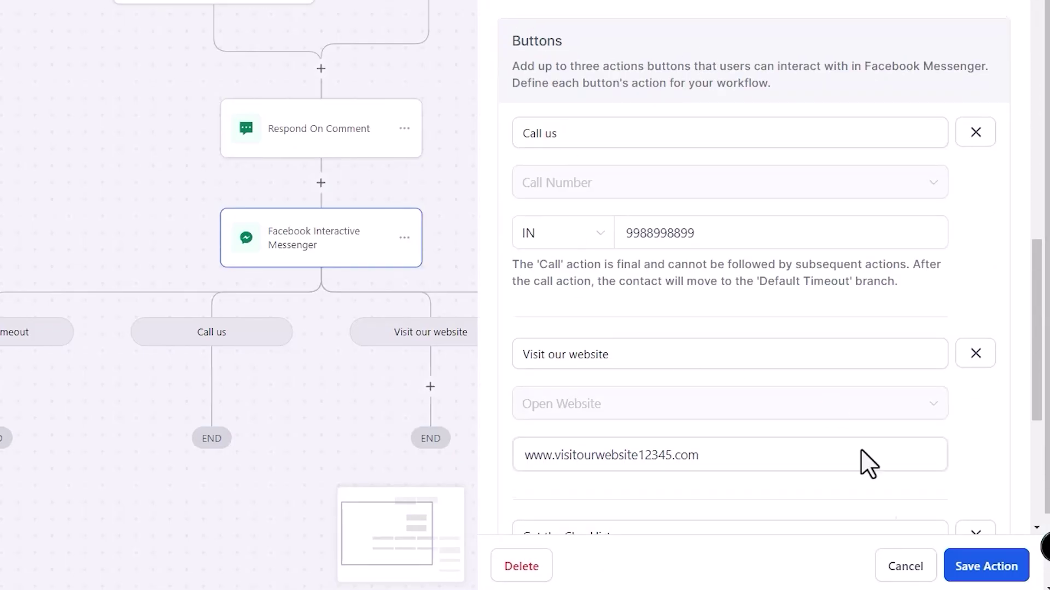
left_click(908, 578)
Review the message, attachment options and buttons of the Facebook Interactive Messenger action in the Get the Checklist branch
scroll(626, 363, "down", 2)
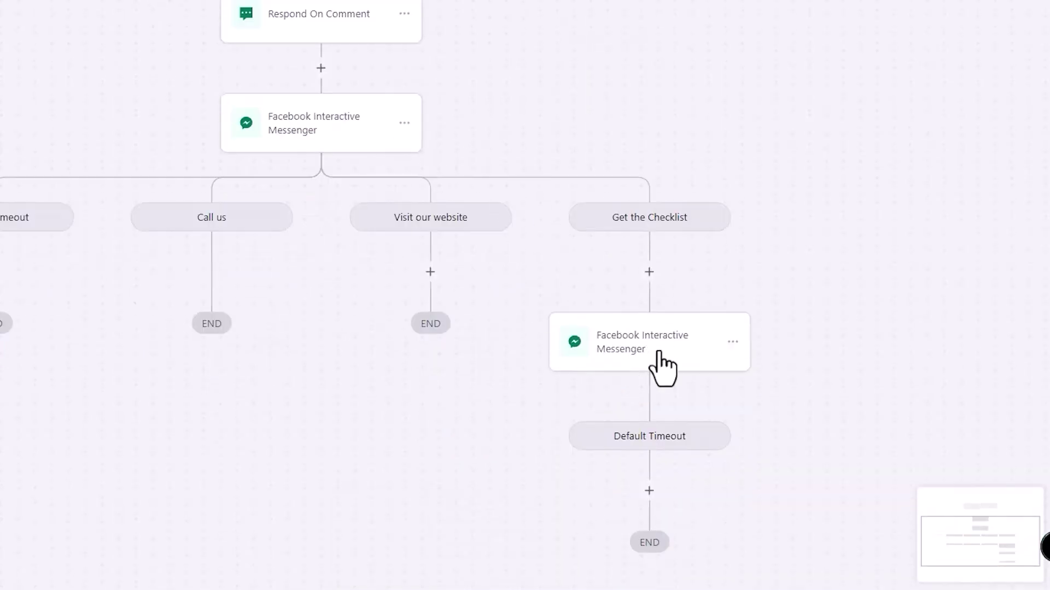
left_click(660, 352)
scroll(784, 240, "down", 2)
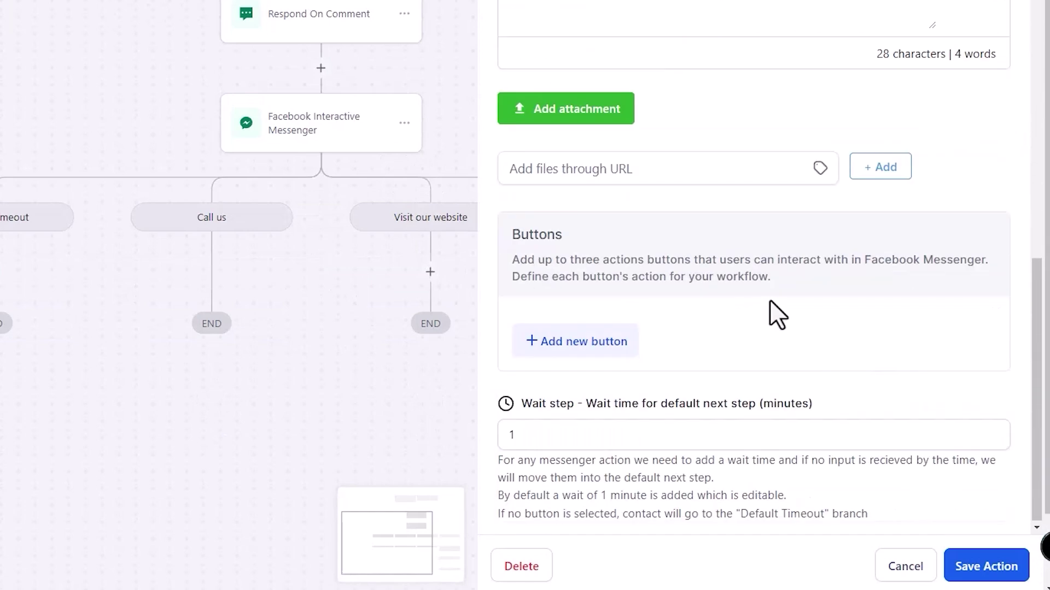
scroll(768, 312, "up", 3)
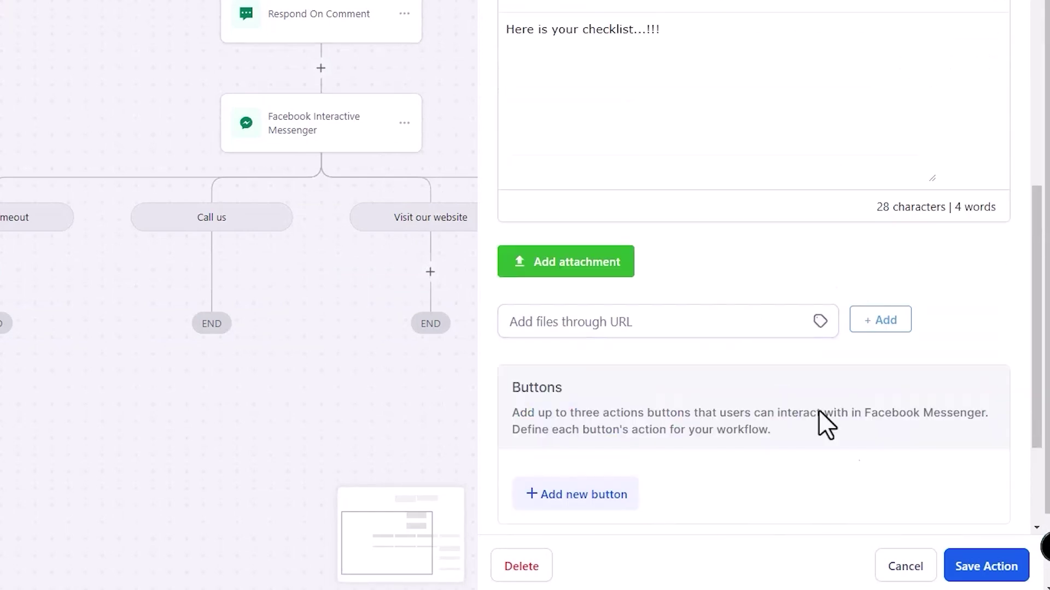
left_click(899, 567)
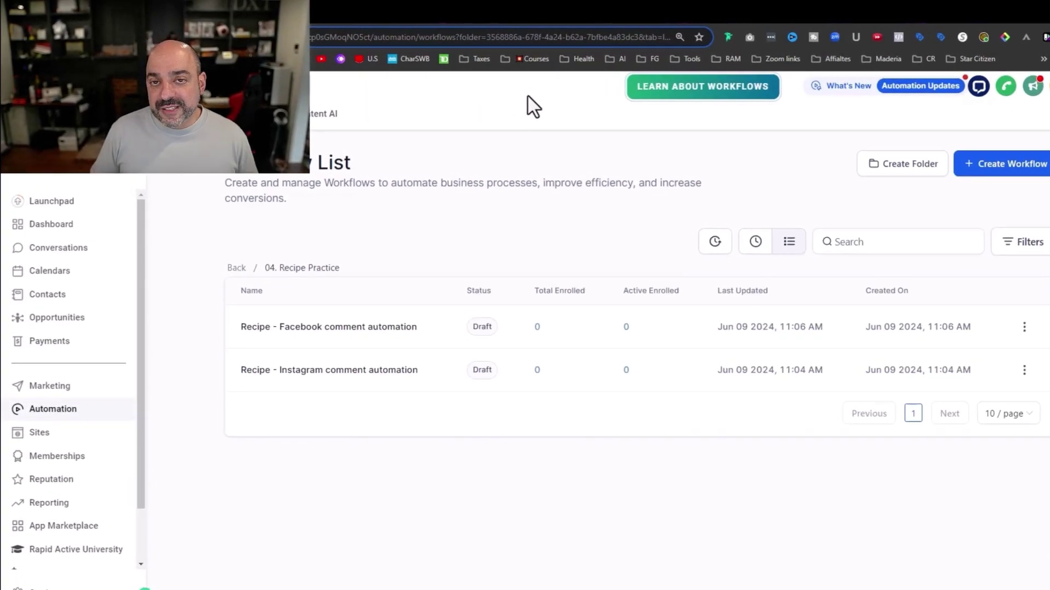
Create a workflow in the 04. Recipe Practice folder from the Appointment Confirmation + Reminder recipe
left_click(1029, 173)
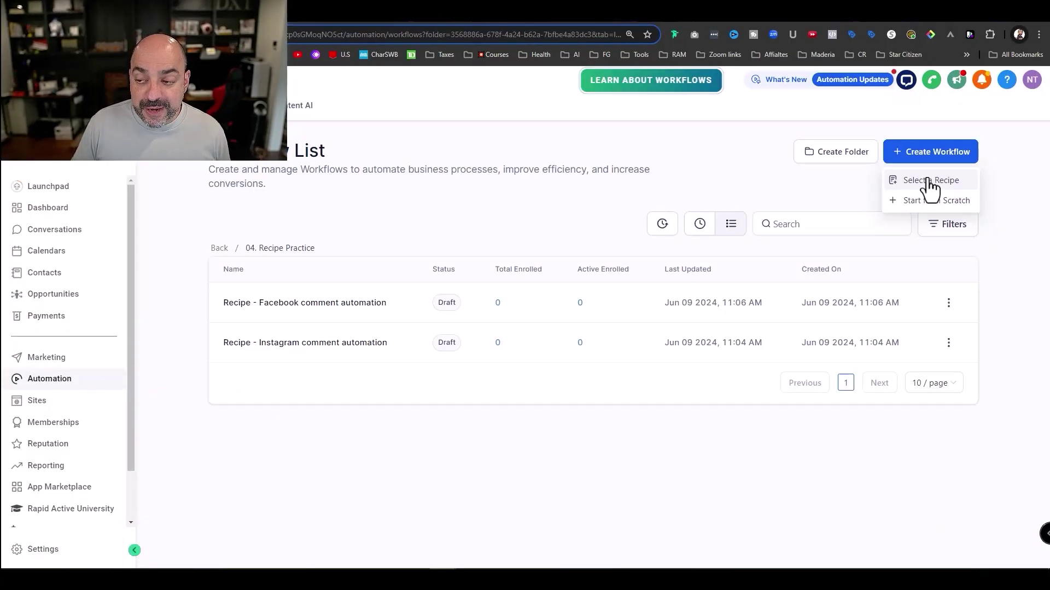
left_click(929, 182)
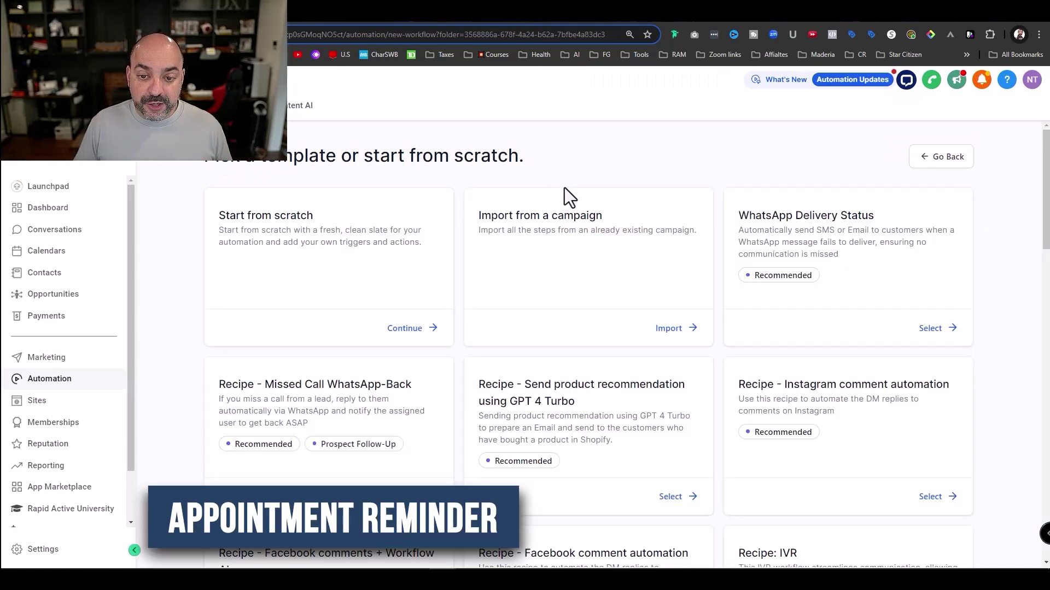
scroll(563, 193, "down", 5)
scroll(563, 192, "down", 6)
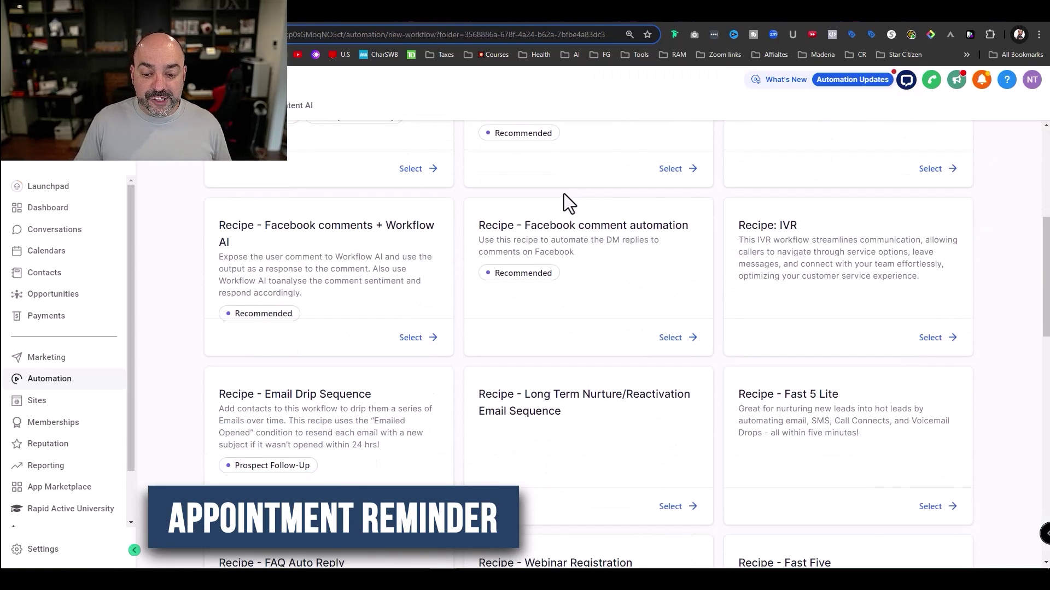
scroll(562, 192, "down", 5)
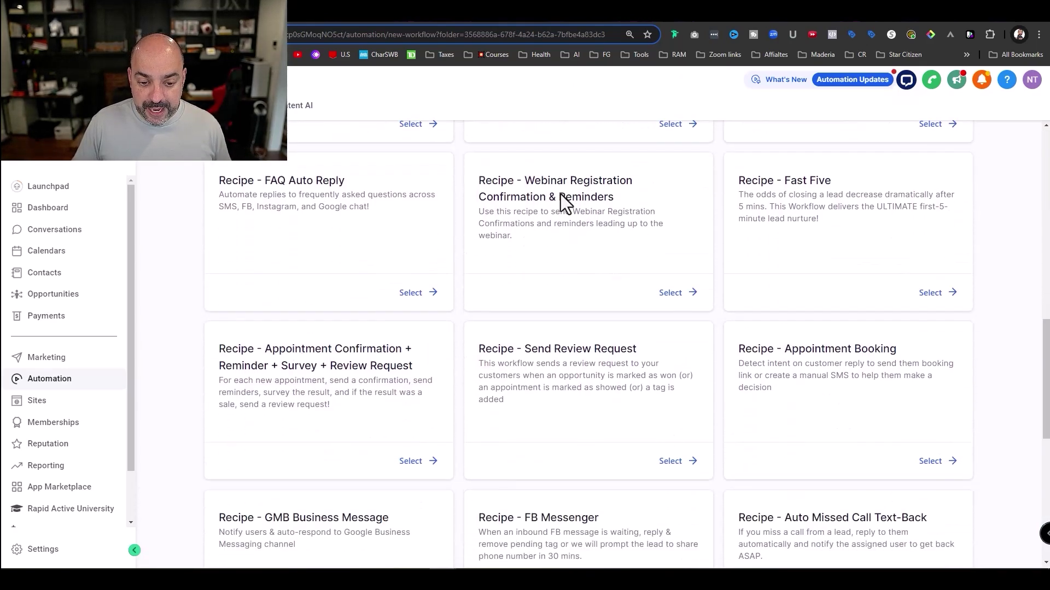
scroll(804, 269, "up", 2)
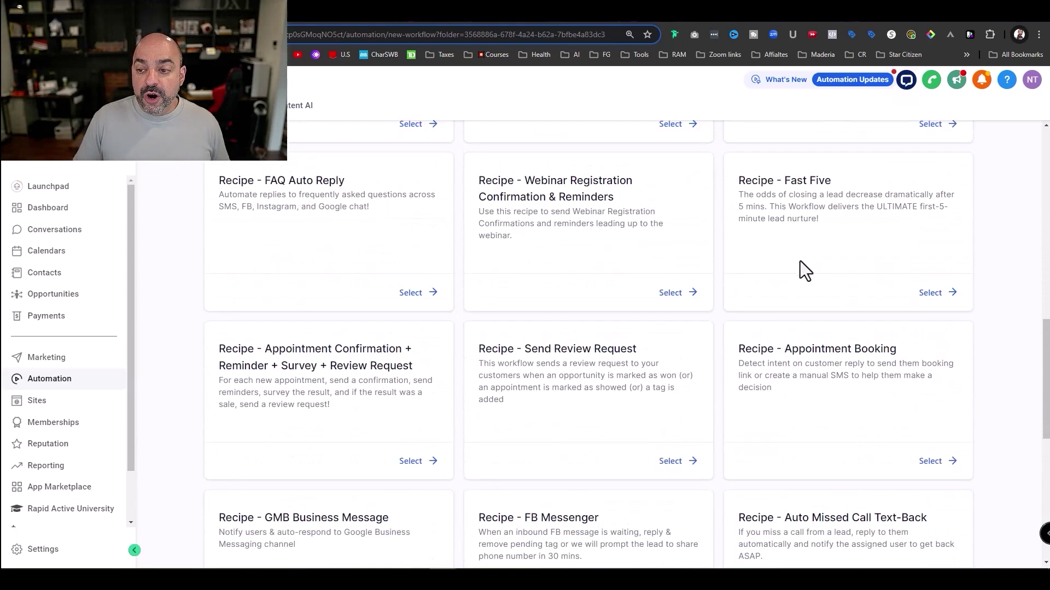
scroll(743, 315, "down", 2)
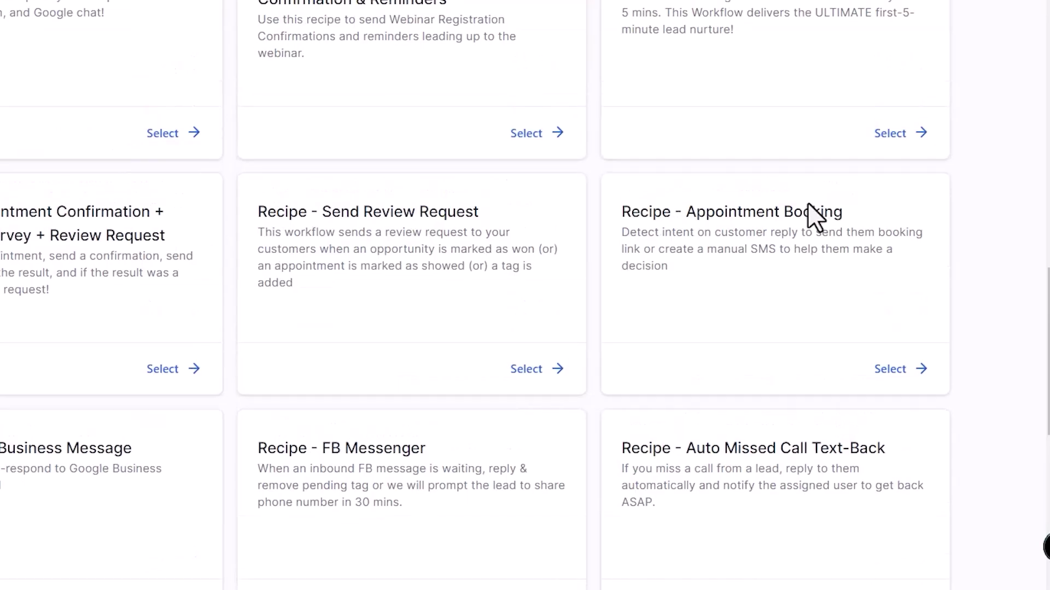
scroll(896, 273, "up", 2)
scroll(891, 277, "down", 5)
scroll(834, 250, "down", 4)
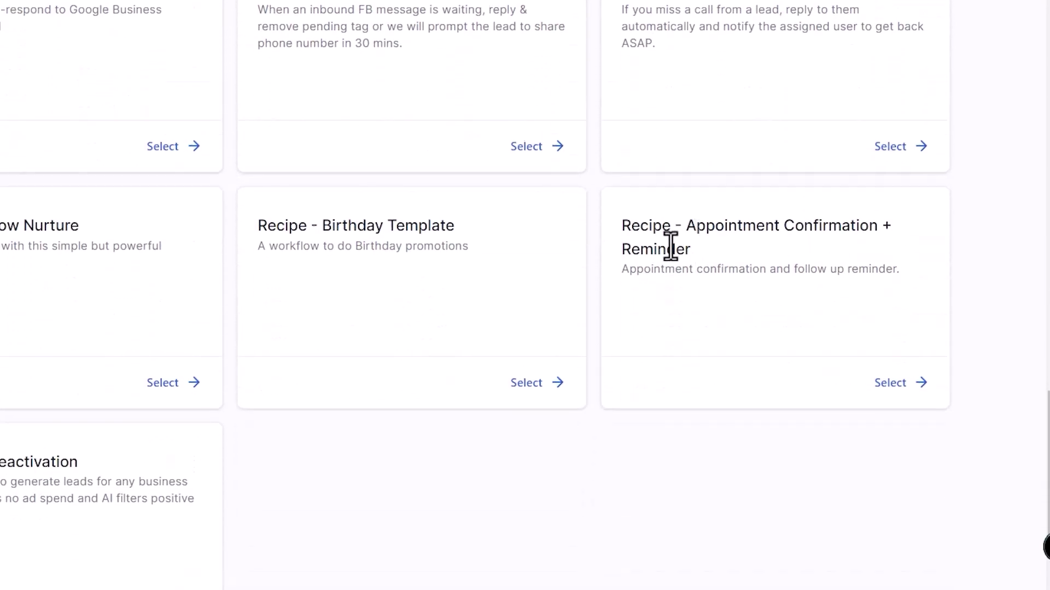
left_click(891, 383)
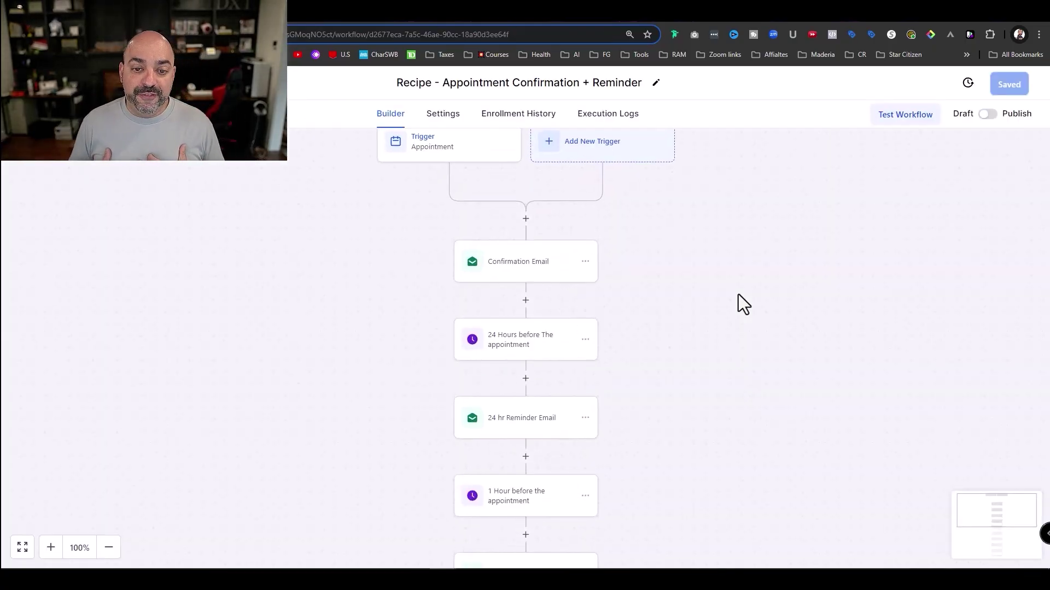
Rename the workflow as A01. Appointment Confirmation + Reminder
left_click_drag(442, 87, 374, 94)
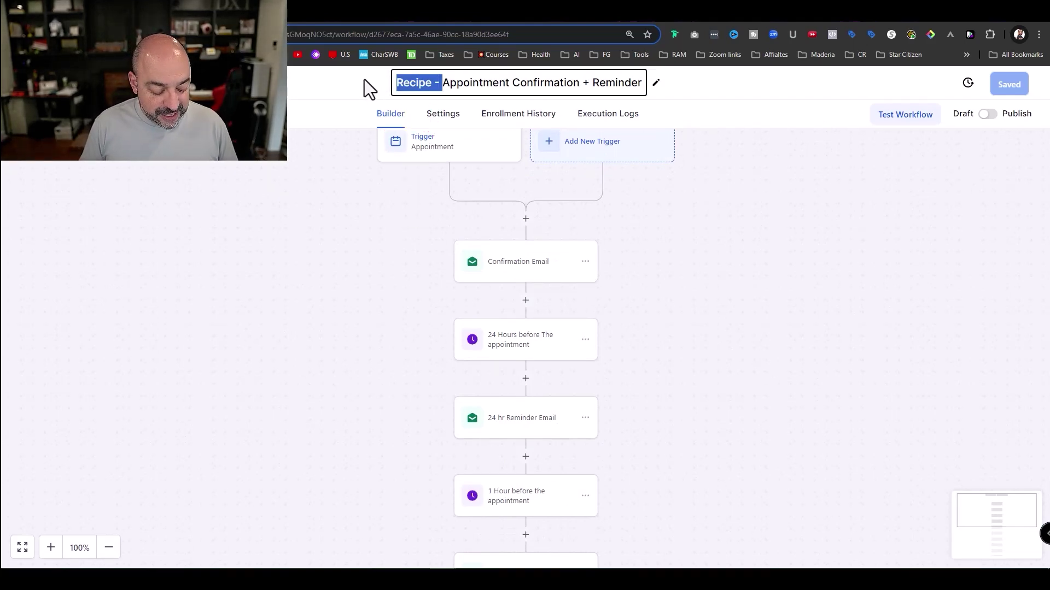
type("A01.")
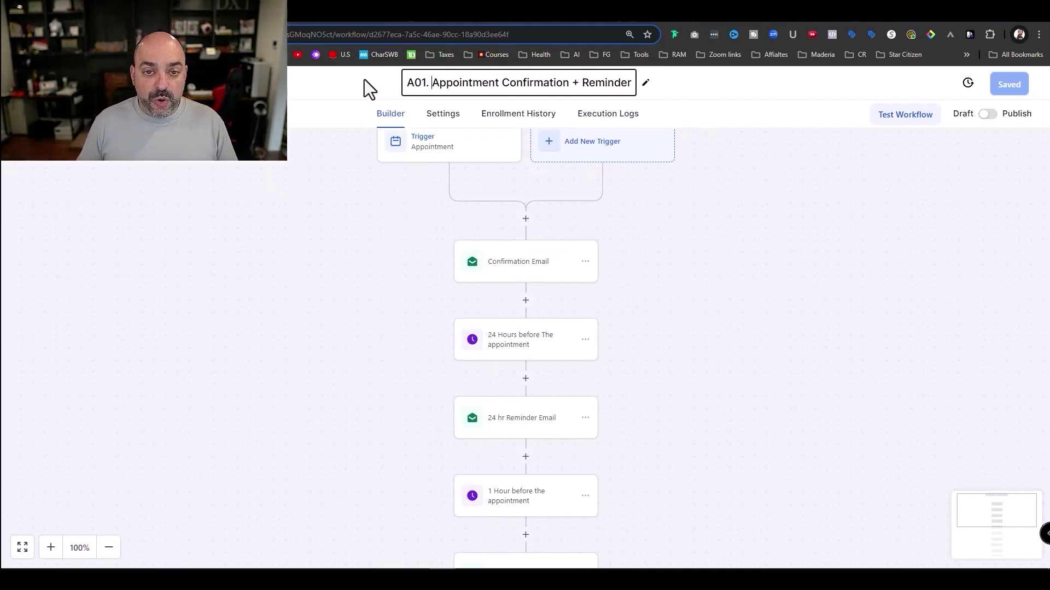
Try to limit the Appointment trigger to a specific calendar by setting its unset filter to In calendar
left_click(486, 162)
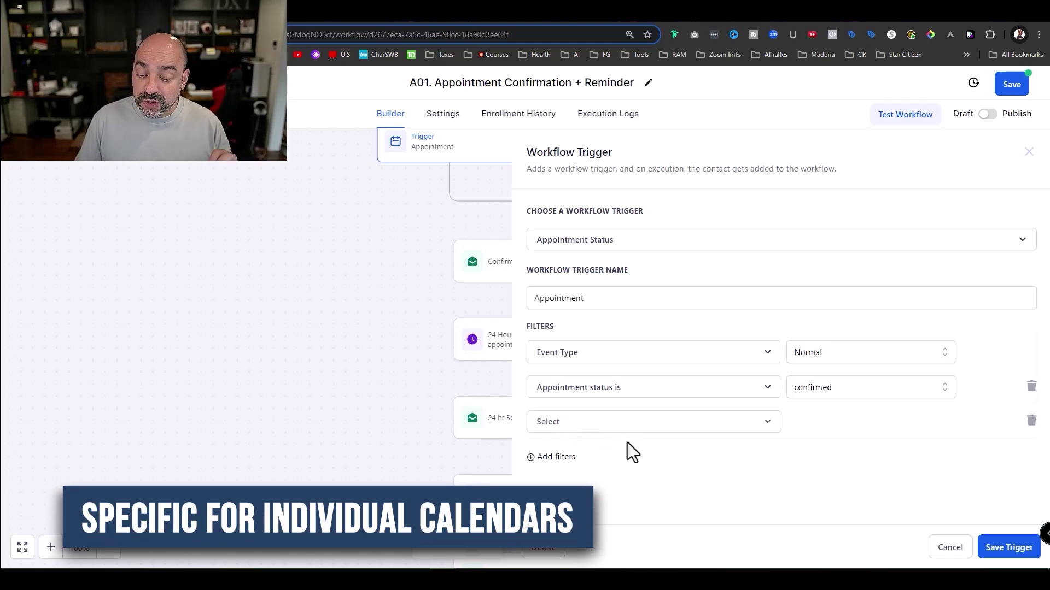
left_click(634, 429)
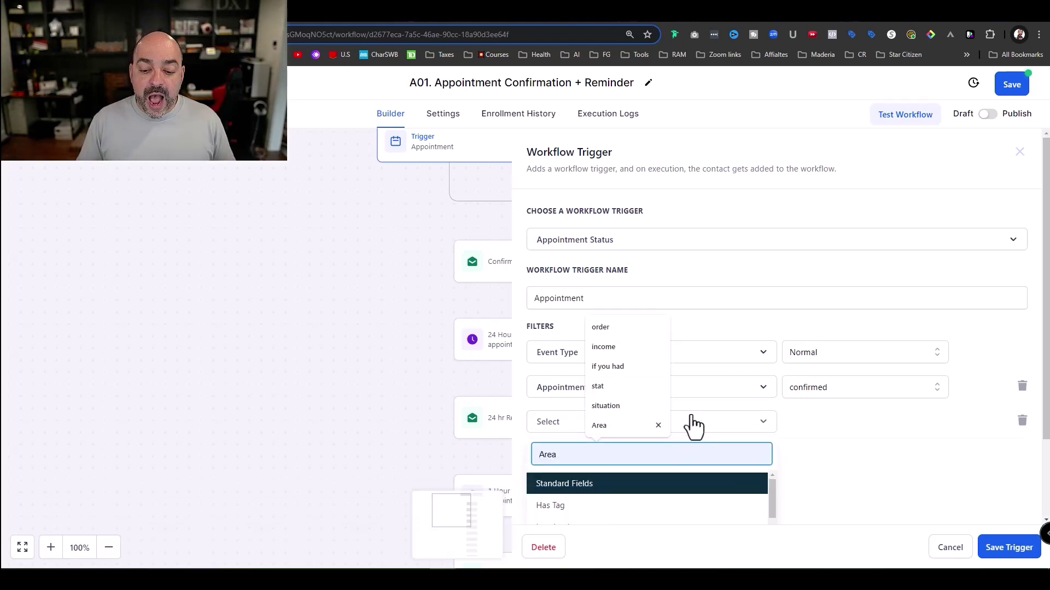
scroll(807, 383, "down", 2)
left_click(566, 427)
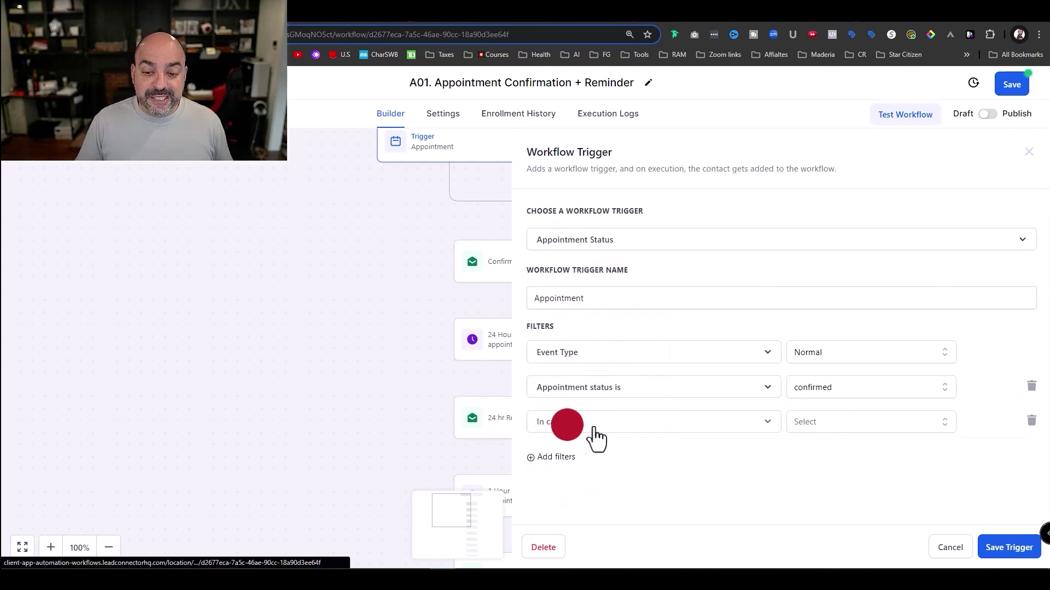
left_click(833, 419)
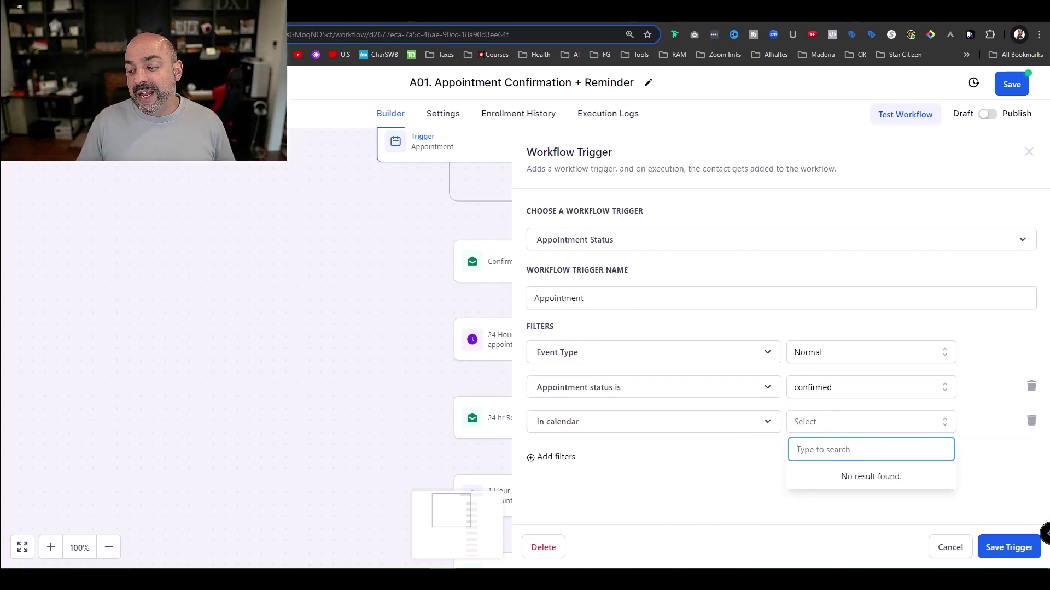
Remove the In calendar filter from the Appointment trigger and save the trigger
left_click(1031, 422)
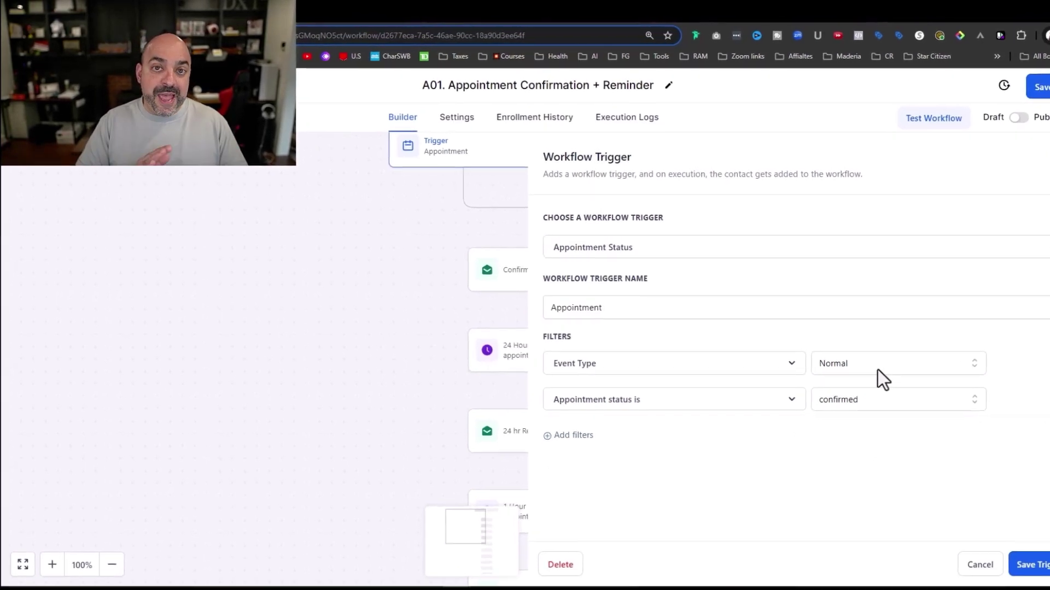
left_click(1033, 584)
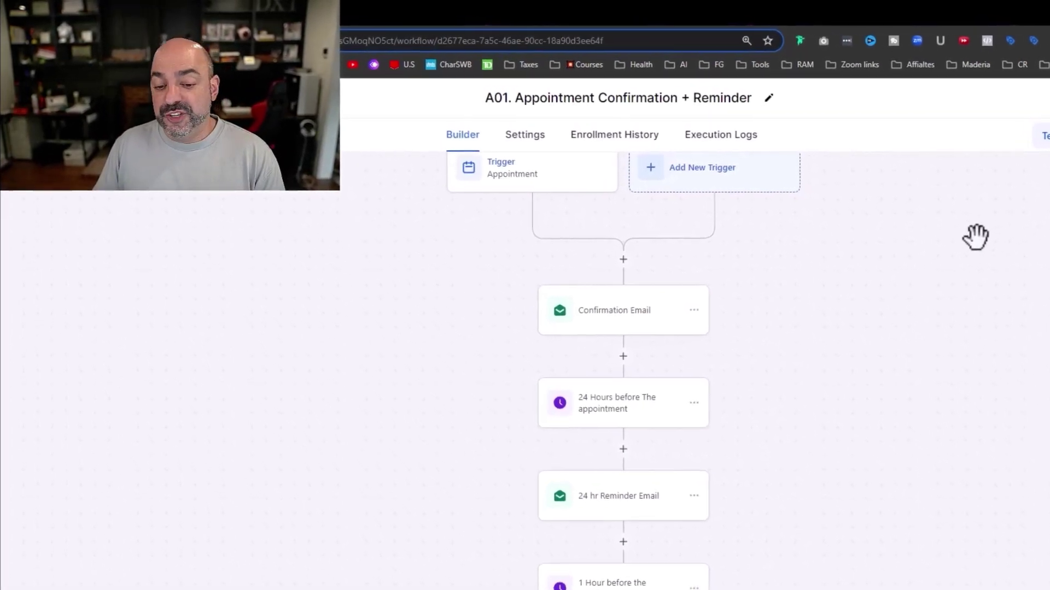
Open the Confirmation Email action and review its sender, subject and message content
scroll(978, 246, "down", 2)
left_click(617, 262)
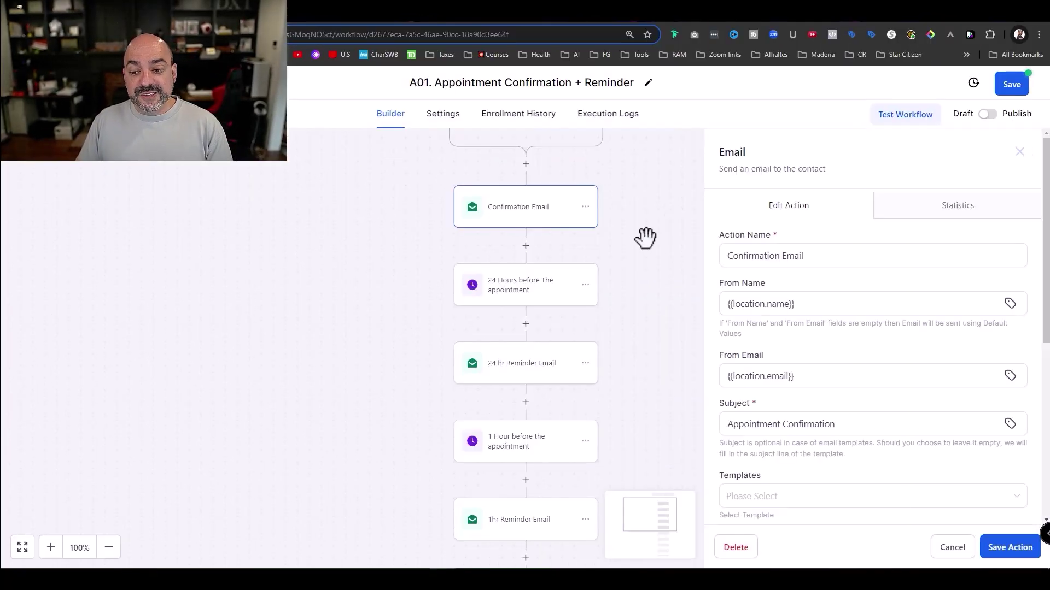
scroll(882, 291, "down", 5)
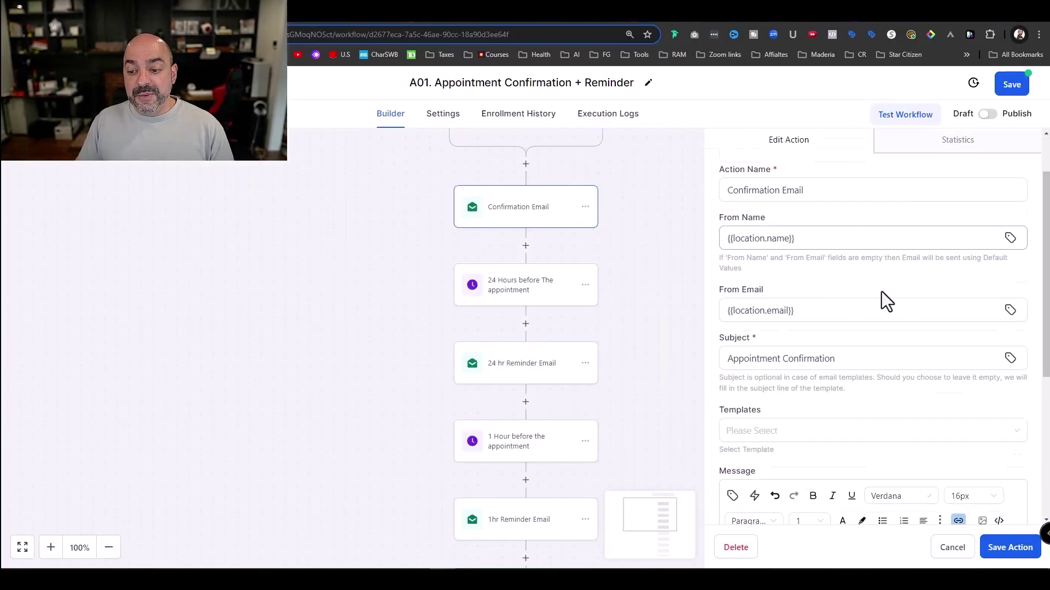
scroll(938, 399, "down", 2)
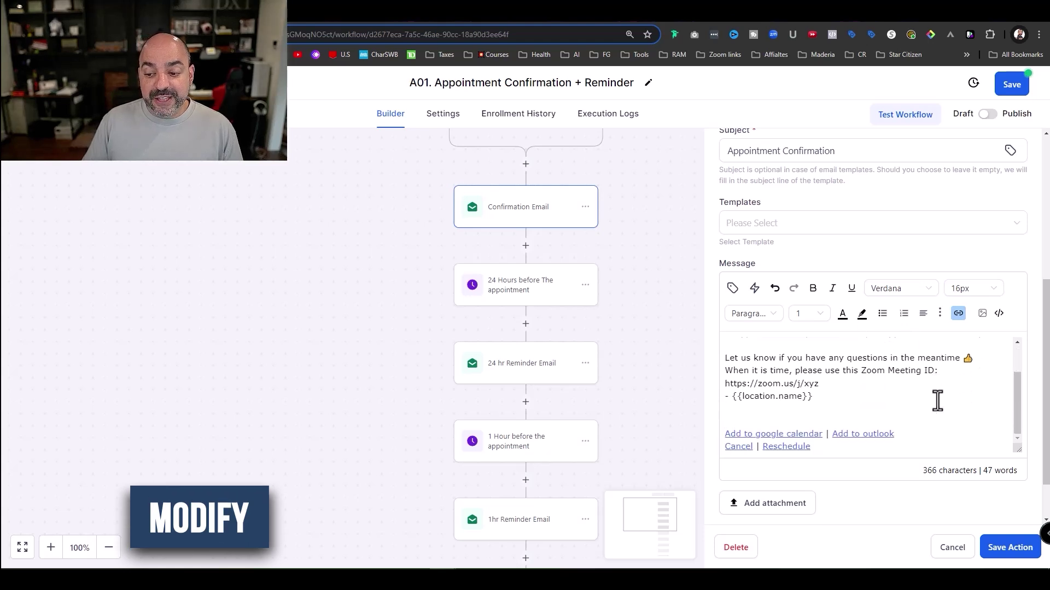
scroll(930, 402, "up", 4)
scroll(853, 418, "down", 2)
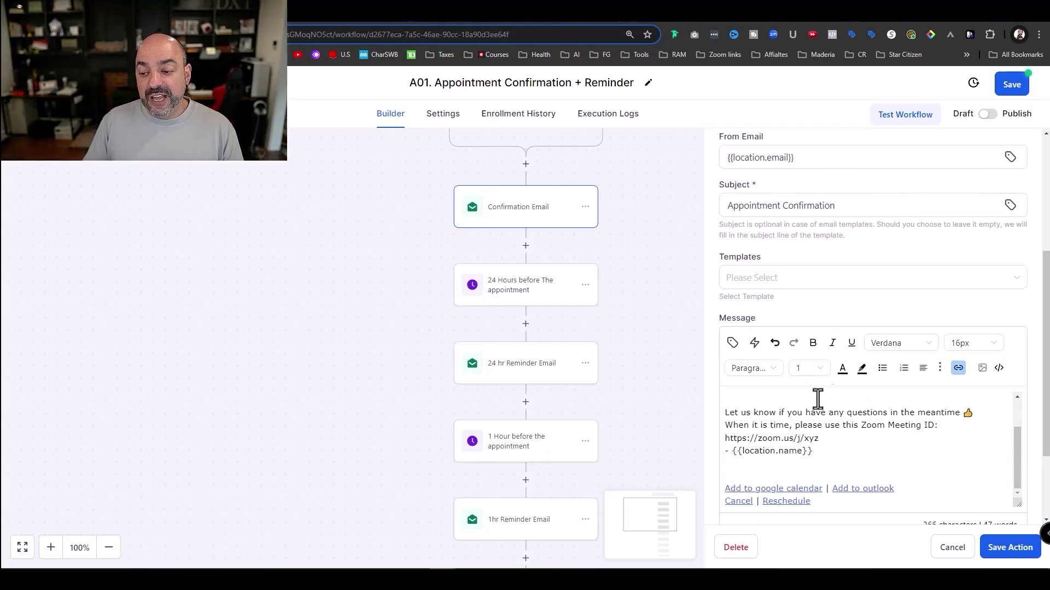
scroll(848, 420, "up", 2)
scroll(820, 421, "down", 2)
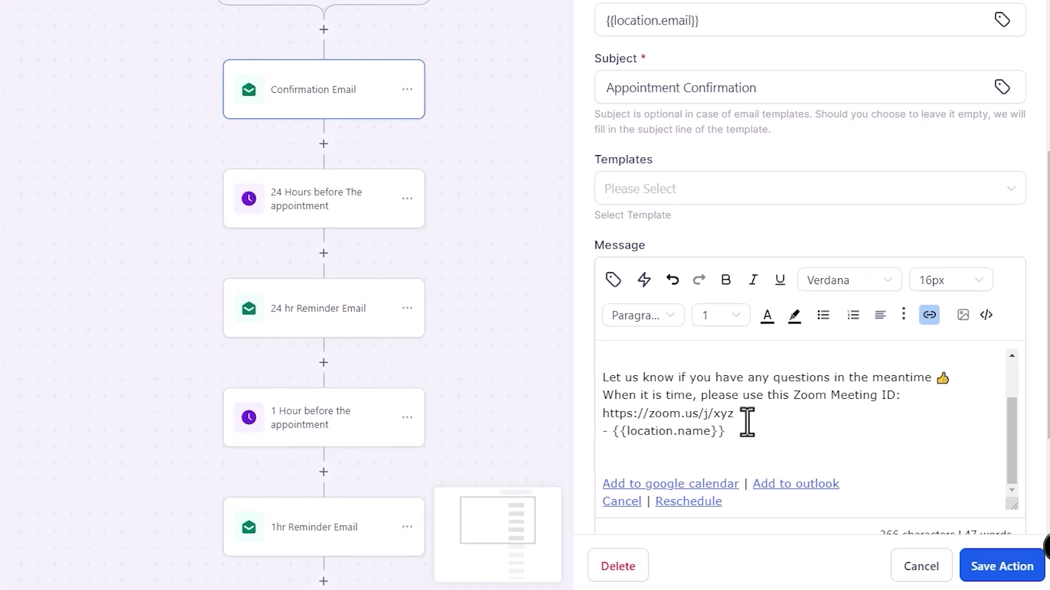
triple_click(633, 405)
left_click(750, 430)
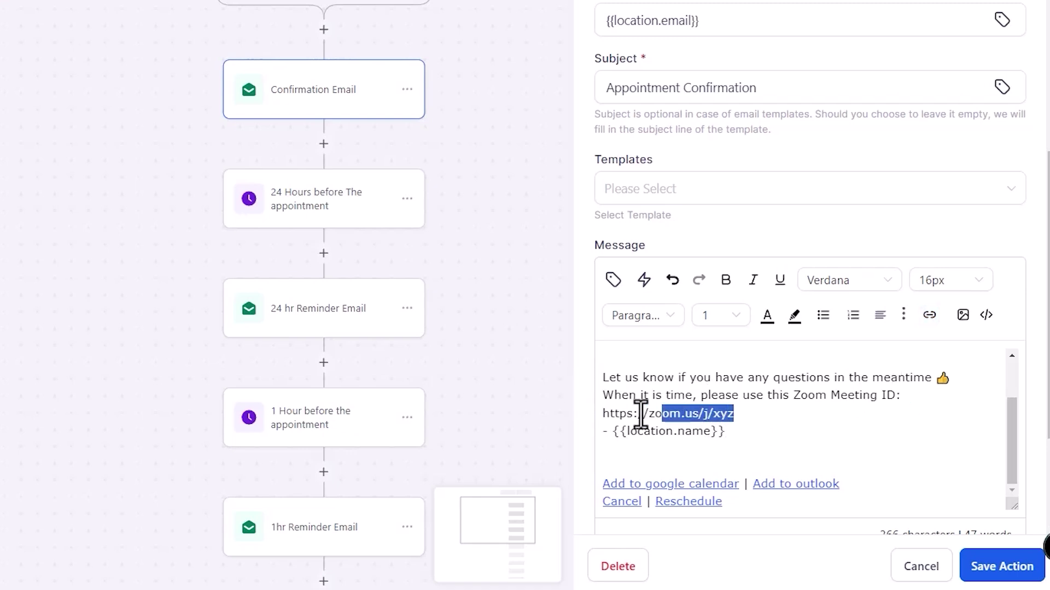
left_click_drag(640, 414, 597, 413)
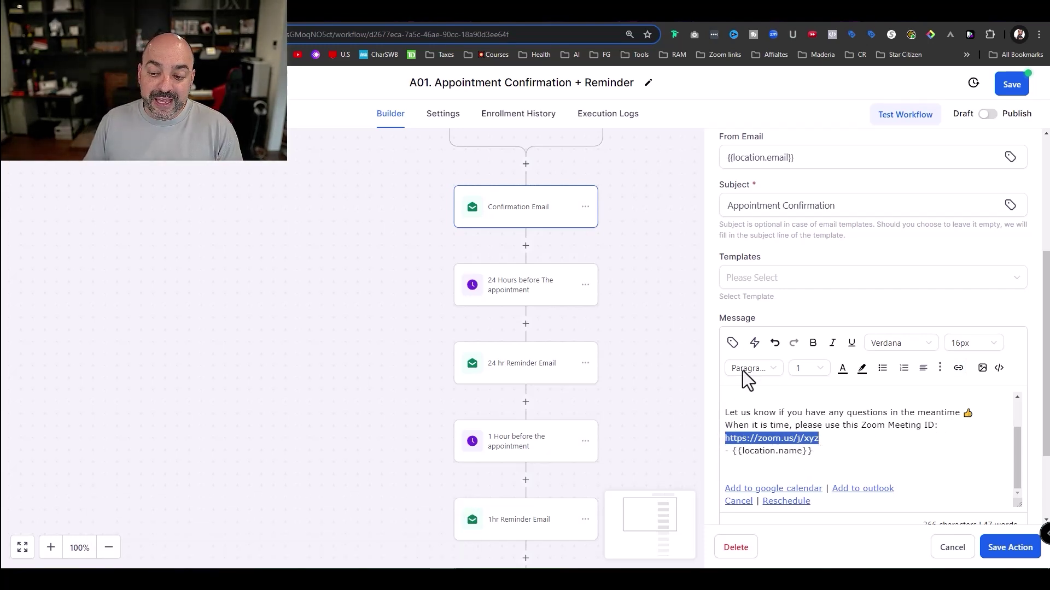
left_click(732, 342)
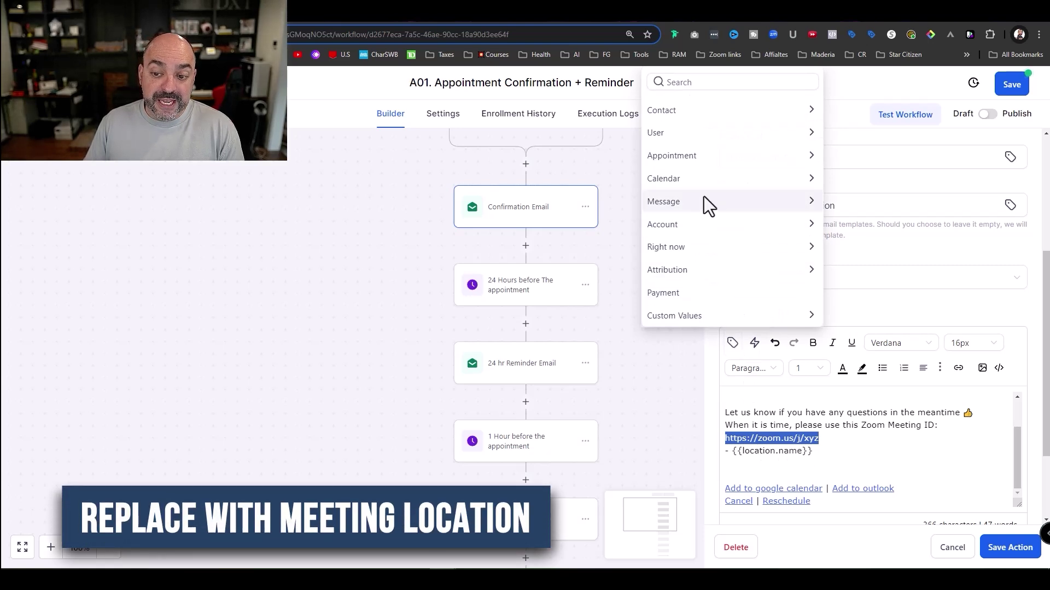
left_click(699, 158)
scroll(706, 241, "down", 3)
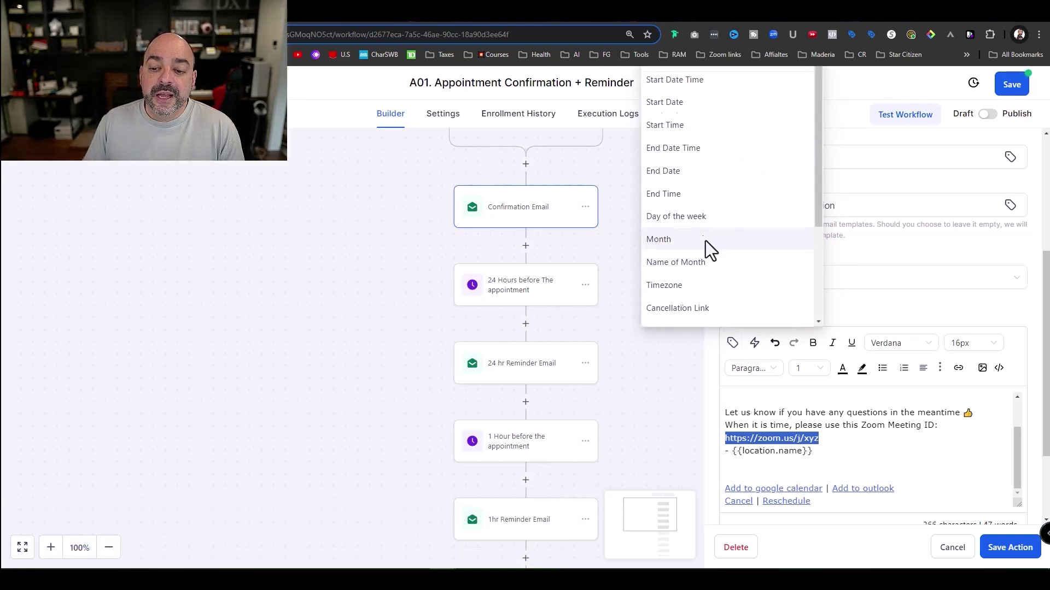
left_click(693, 279)
scroll(835, 454, "up", 5)
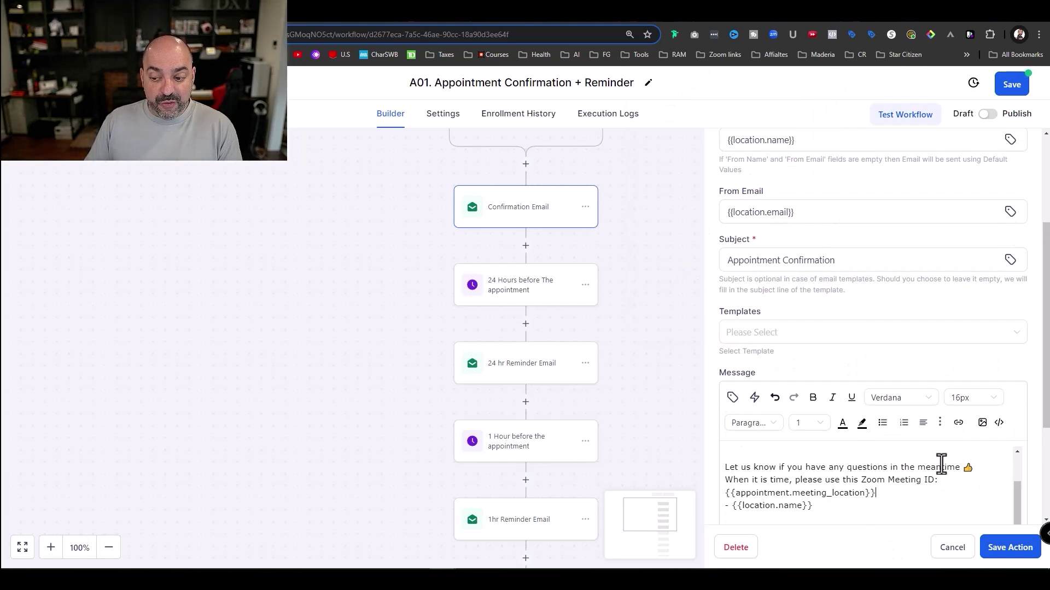
Add line breaks after the meeting location and the greeting in the confirmation message, and save the action
scroll(940, 464, "down", 2)
key("Return")
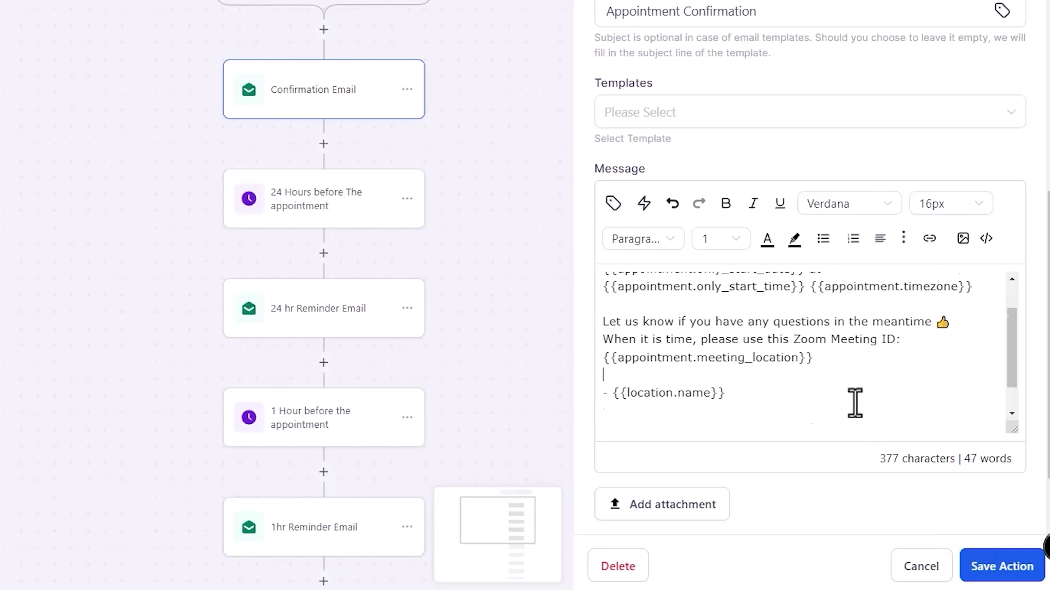
scroll(855, 403, "up", 1)
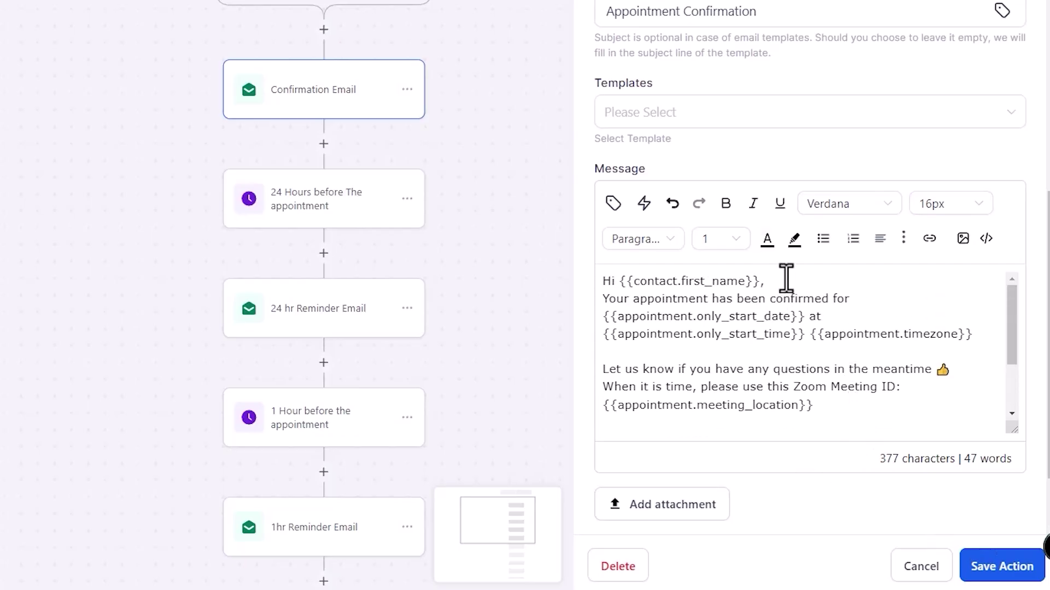
key("Return")
left_click(1000, 567)
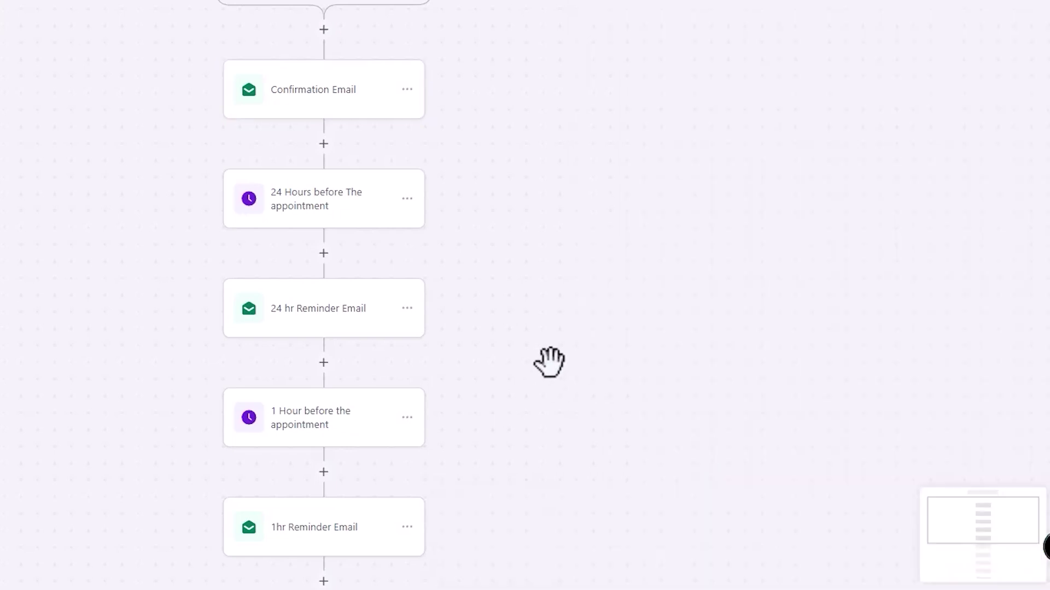
Insert a Wait action between the Appointment trigger and the Confirmation Email
scroll(549, 361, "down", 3)
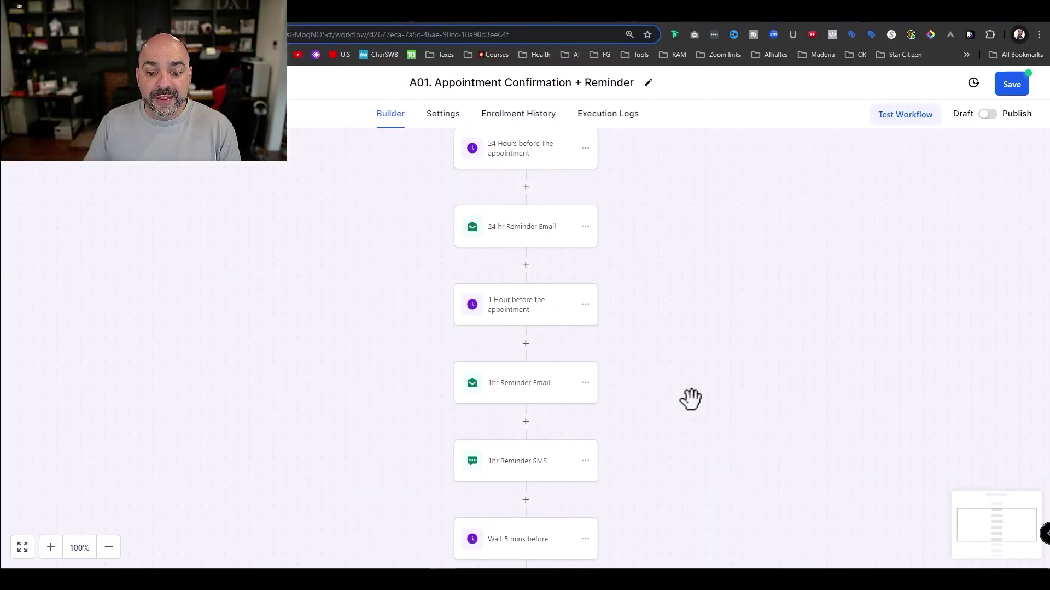
scroll(691, 399, "up", 5)
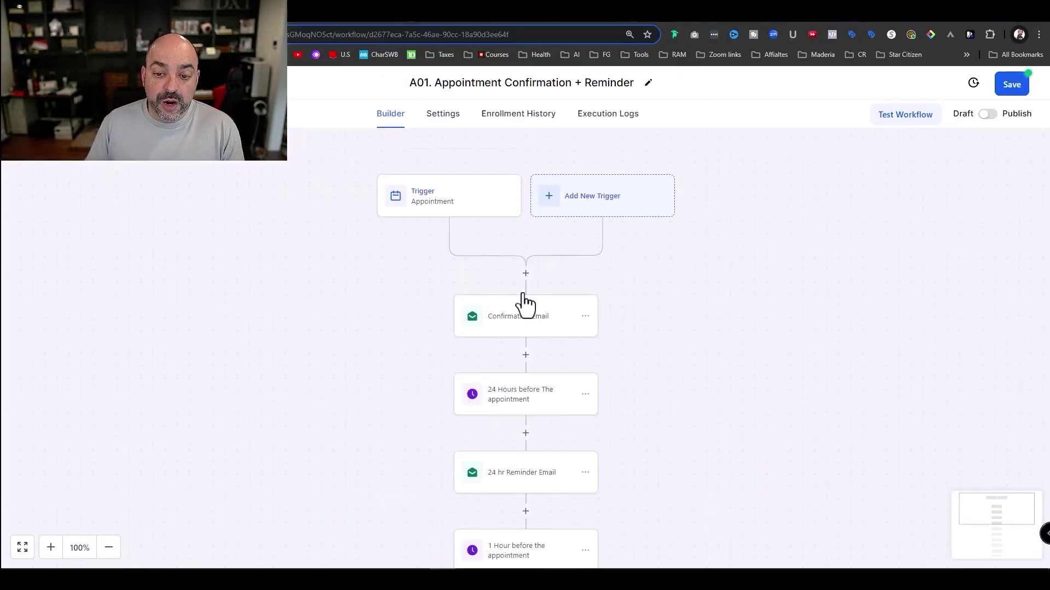
left_click(526, 267)
type("wait")
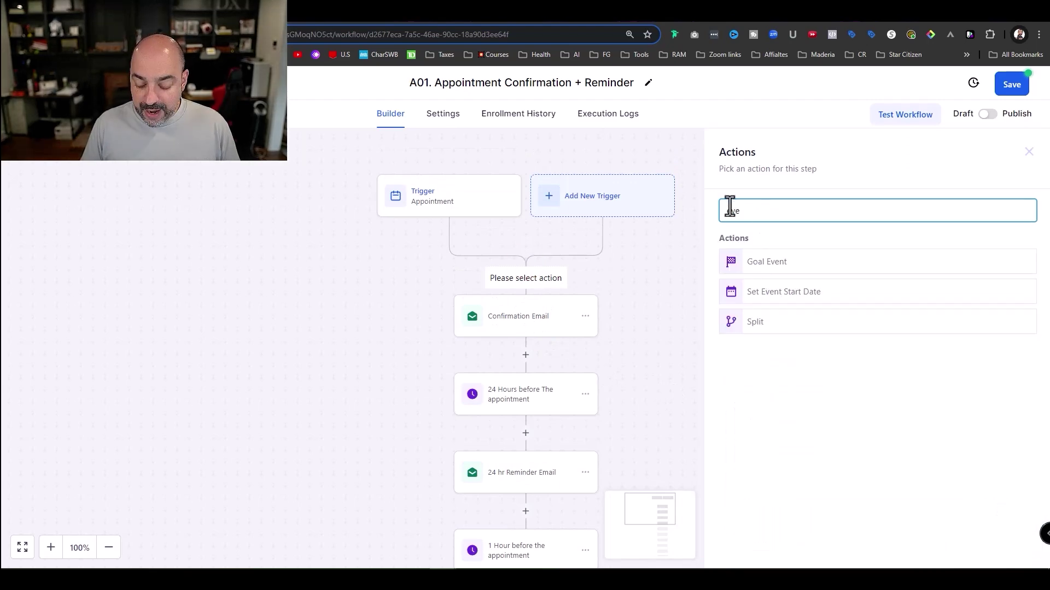
left_click(765, 410)
Make the Wait action hold for the Event / Appointment time until 2 days before, and save it
left_click(561, 293)
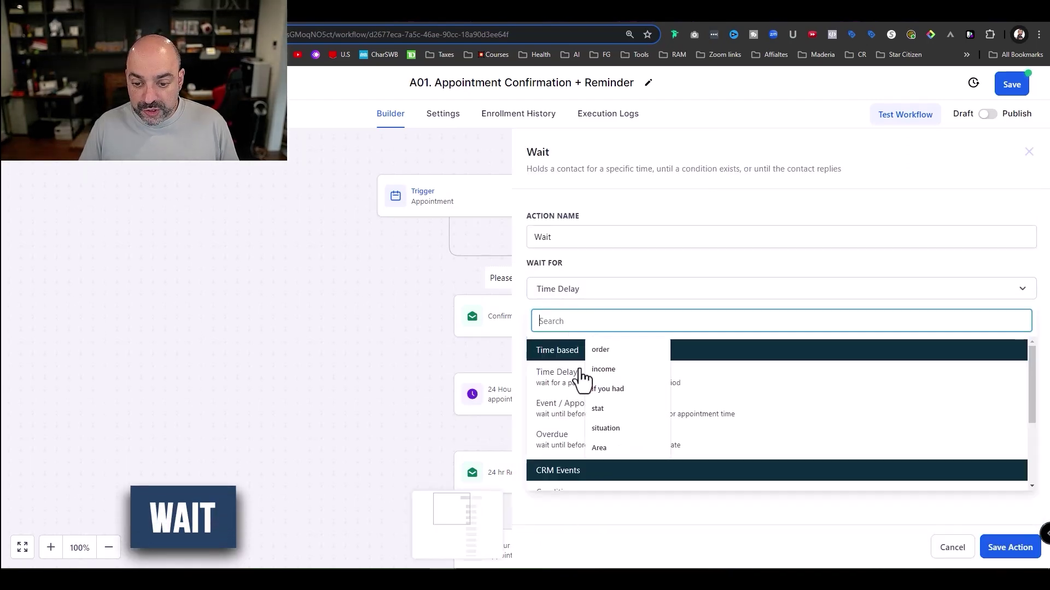
left_click(565, 410)
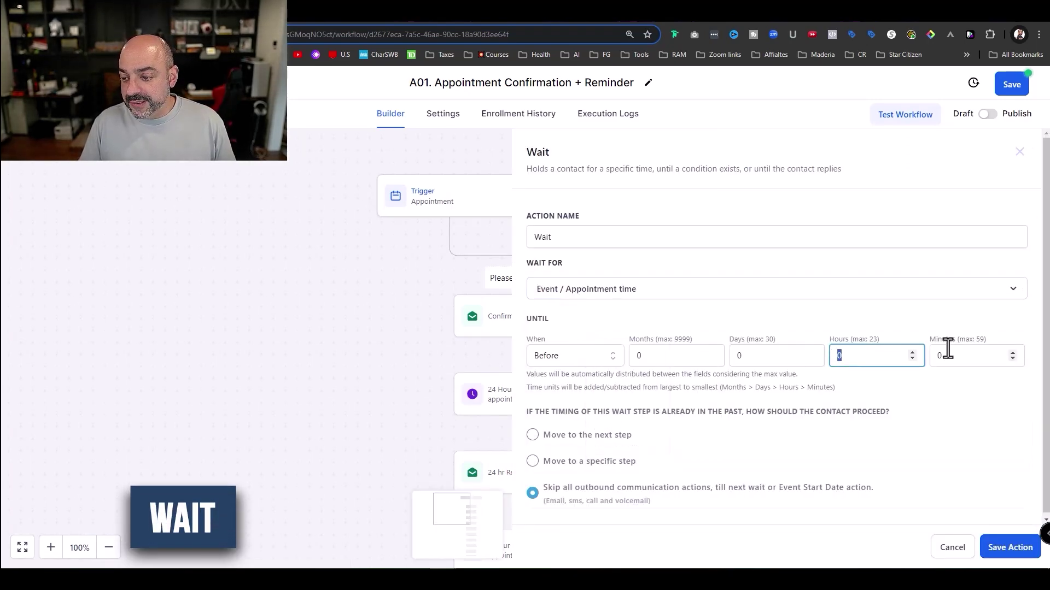
left_click(739, 356)
type("2")
left_click(1008, 548)
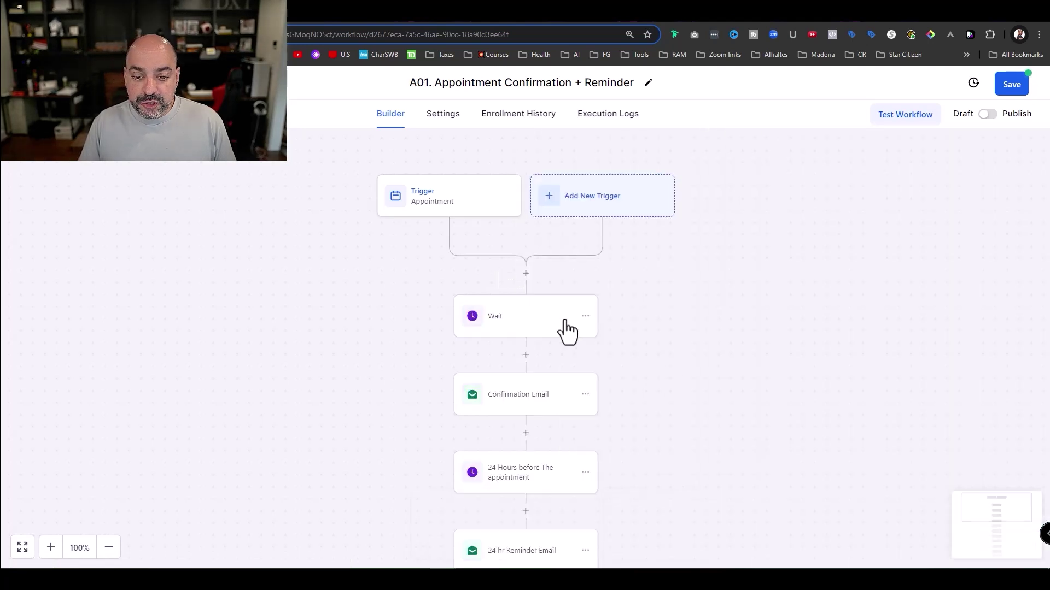
left_click(525, 359)
left_click(585, 316)
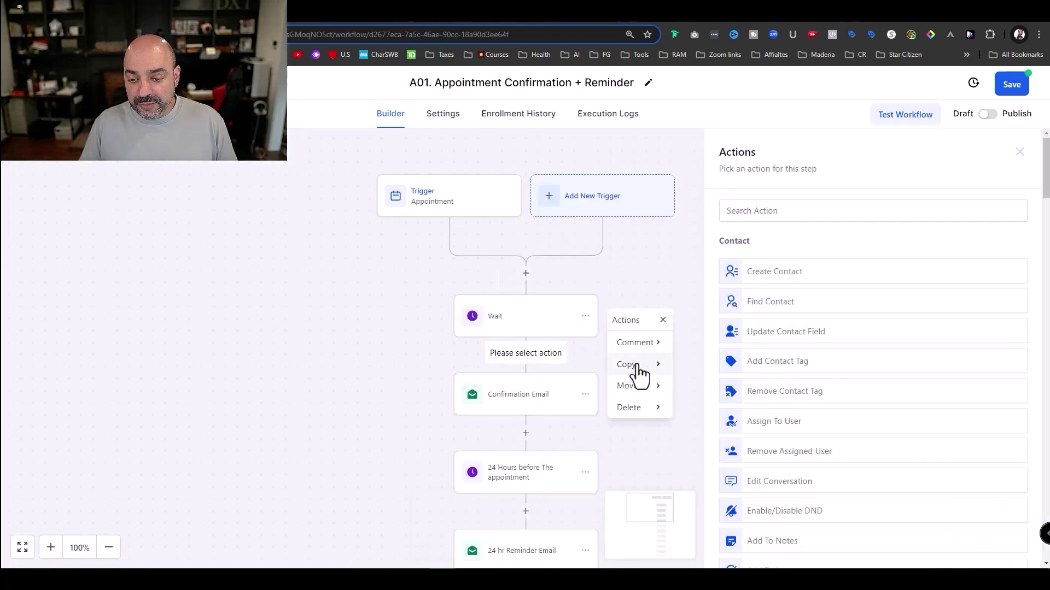
mouse_move(632, 374)
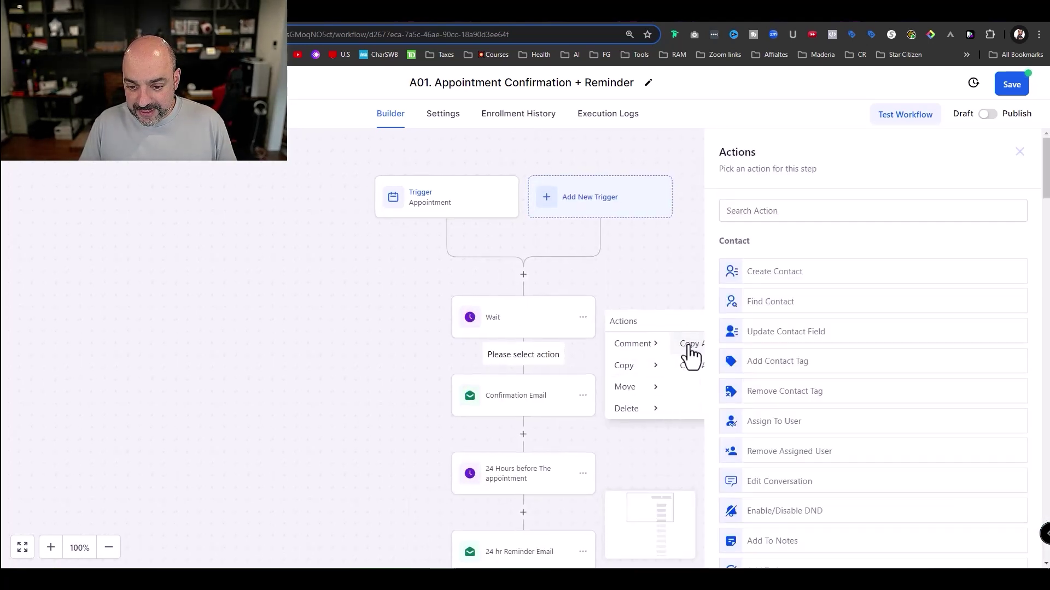
left_click(690, 350)
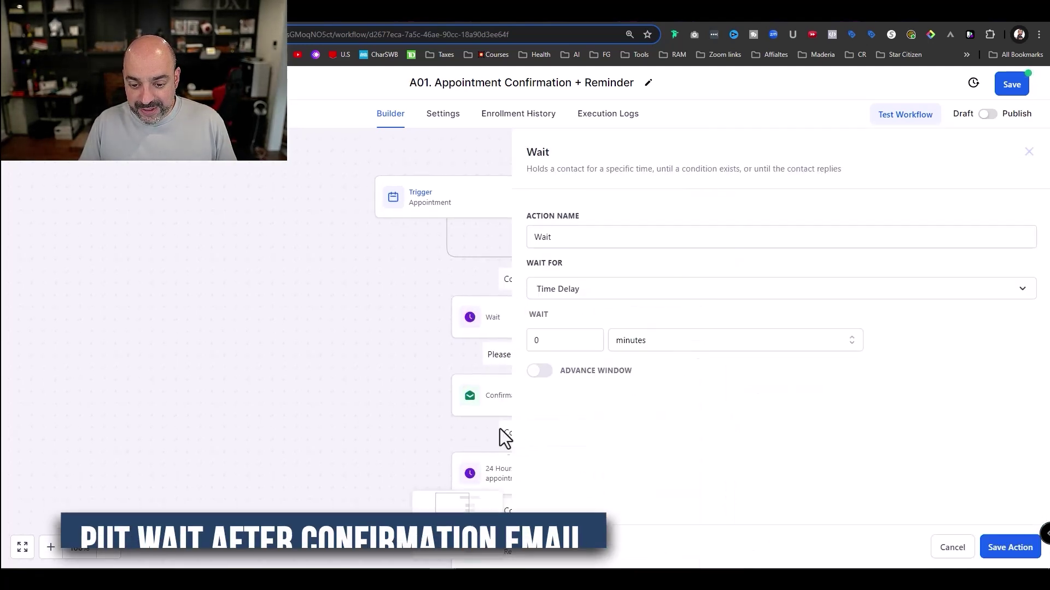
left_click(949, 550)
Copy the Wait action to the position directly after the Confirmation Email
left_click(583, 317)
mouse_move(634, 370)
left_click(702, 342)
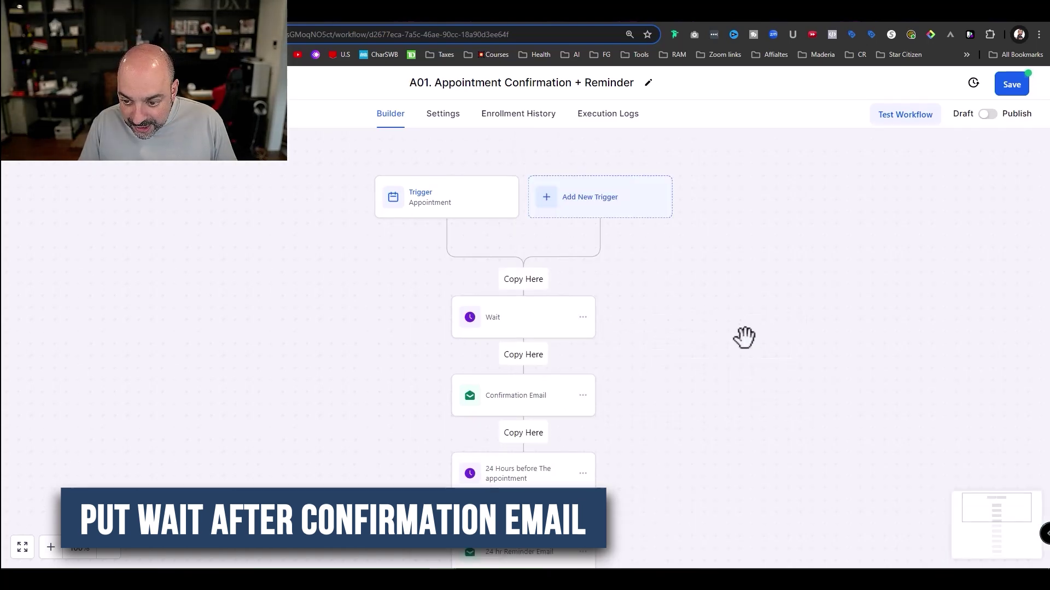
left_click(523, 432)
Copy the 24 hr Reminder Email to the position directly after the second Wait action
scroll(523, 430, "down", 2)
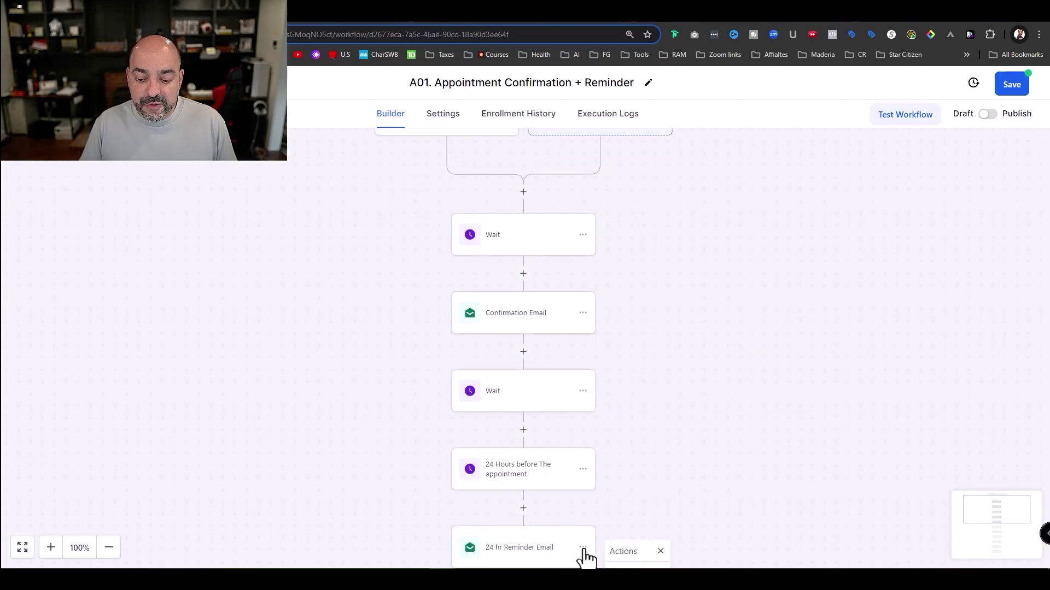
scroll(601, 536, "down", 2)
mouse_move(647, 490)
left_click(701, 464)
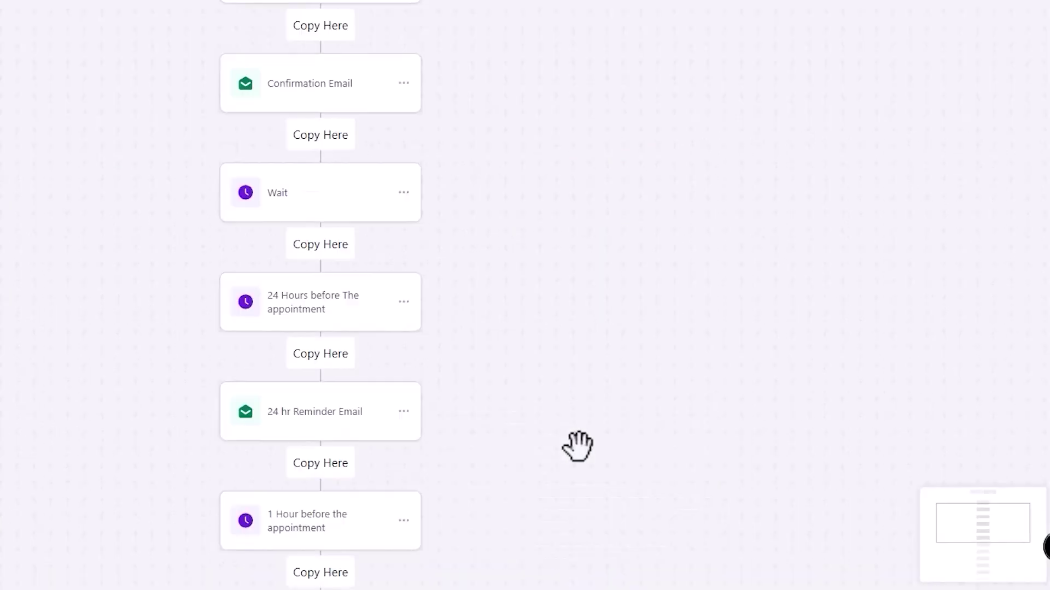
left_click(308, 250)
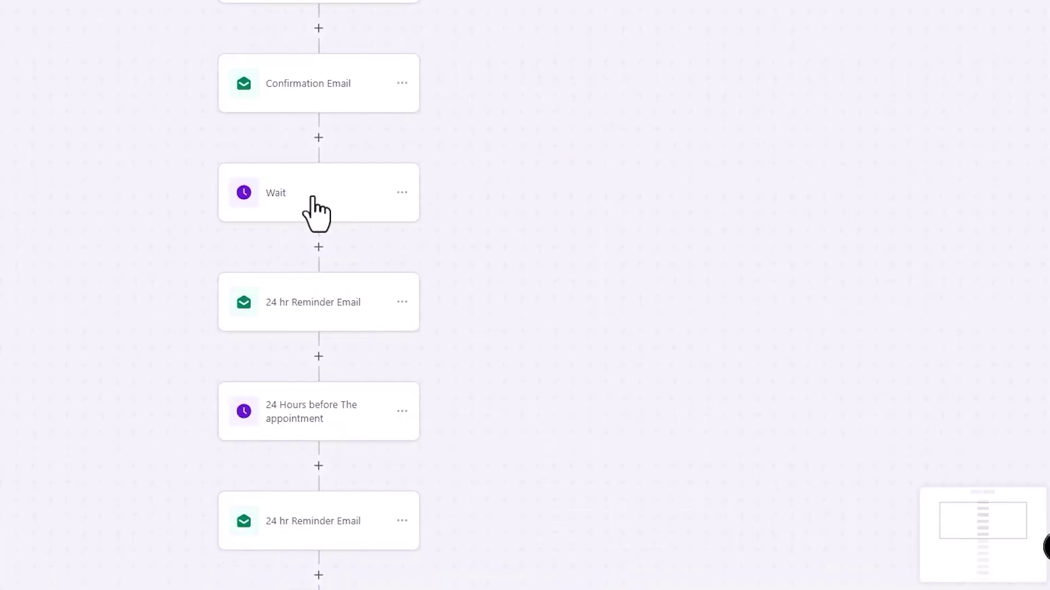
Rename the Wait action after the Confirmation Email as Wait 2 days before
left_click(313, 198)
left_click(462, 134)
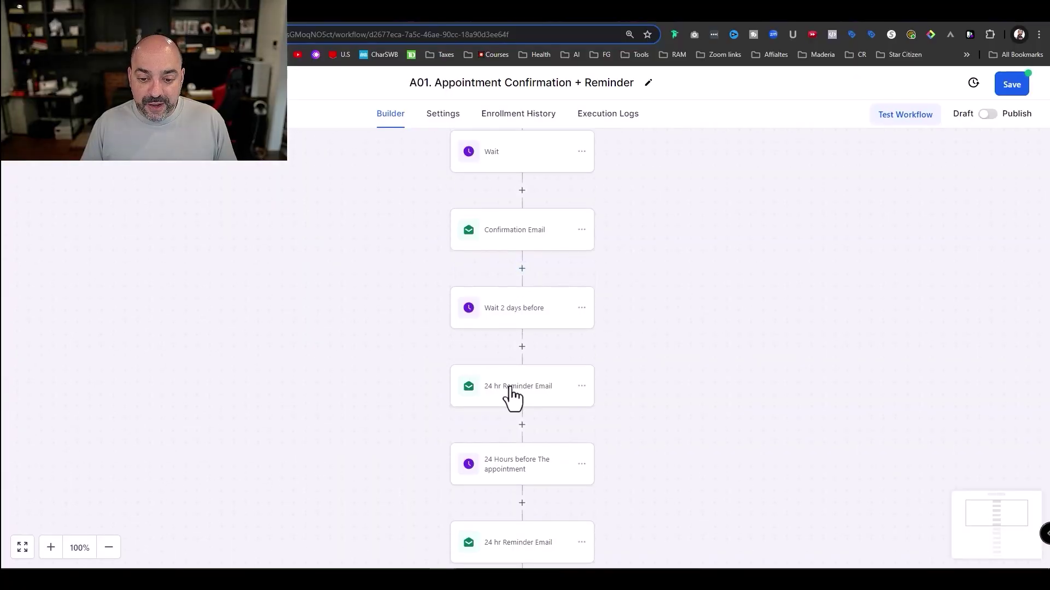
Change 24 hr to 2 day in the copied reminder email's action name and set its subject to "Your Meeting is in 2 days"
left_click(522, 382)
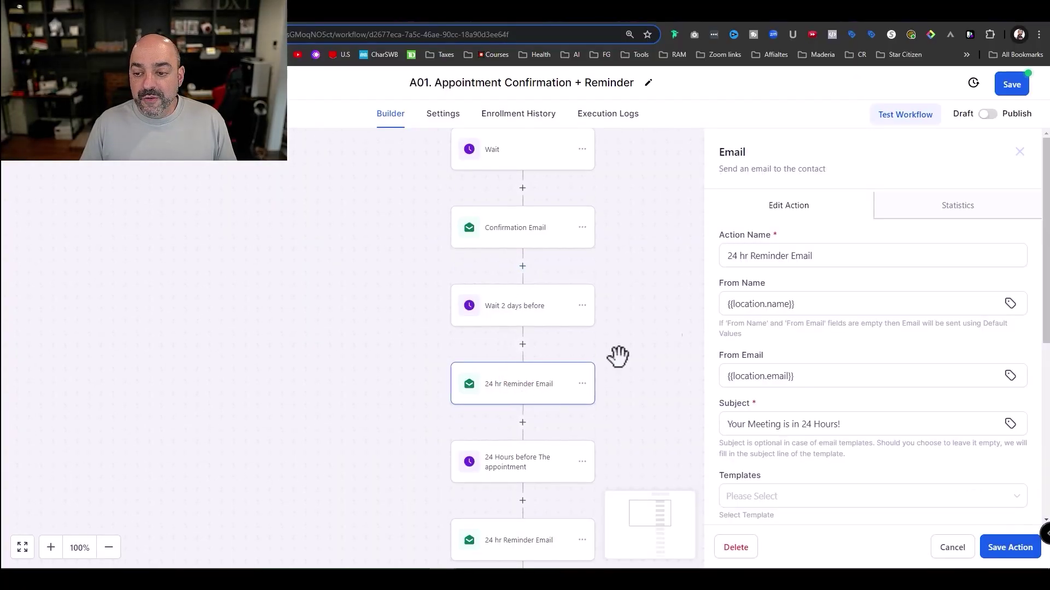
key("ctrl+a")
type("2")
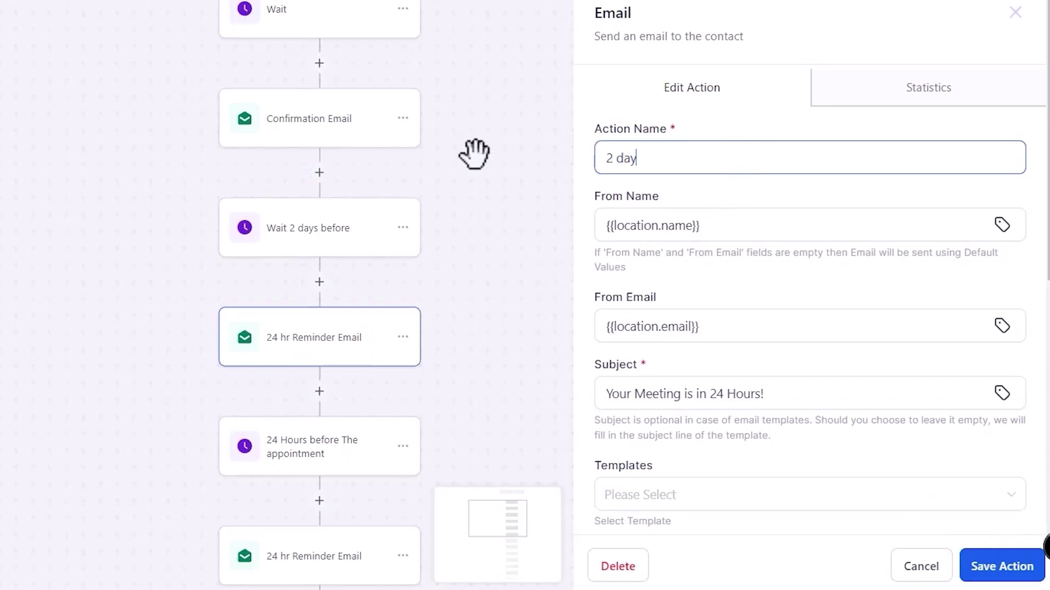
scroll(738, 241, "down", 4)
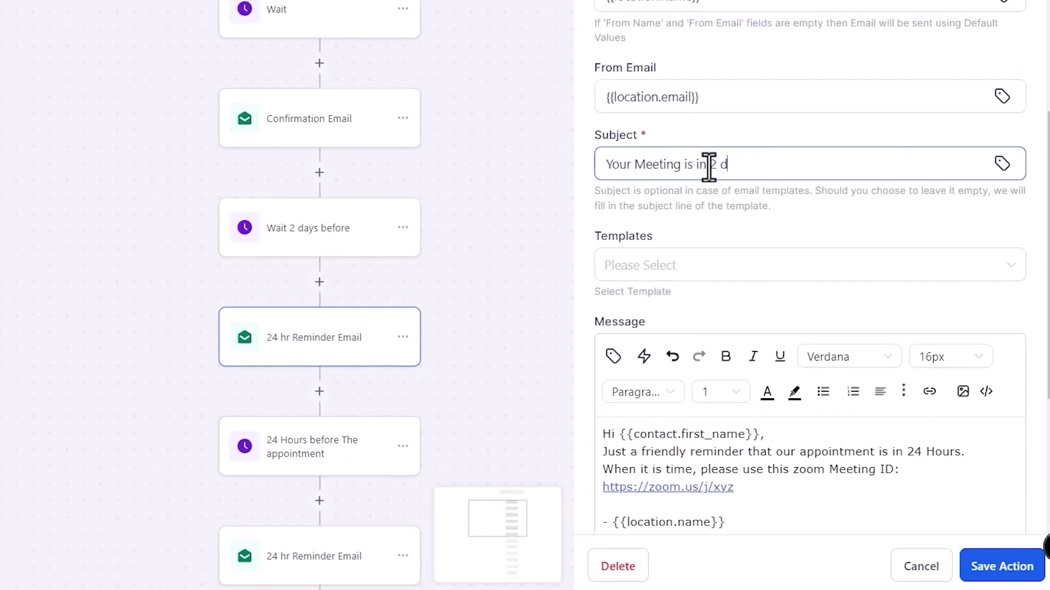
type("ays")
Change "24 Hours" to "2 days" in the copied reminder's message and add blank lines after the greeting and the reminder sentence
scroll(763, 218, "down", 3)
left_click_drag(736, 253, 592, 274)
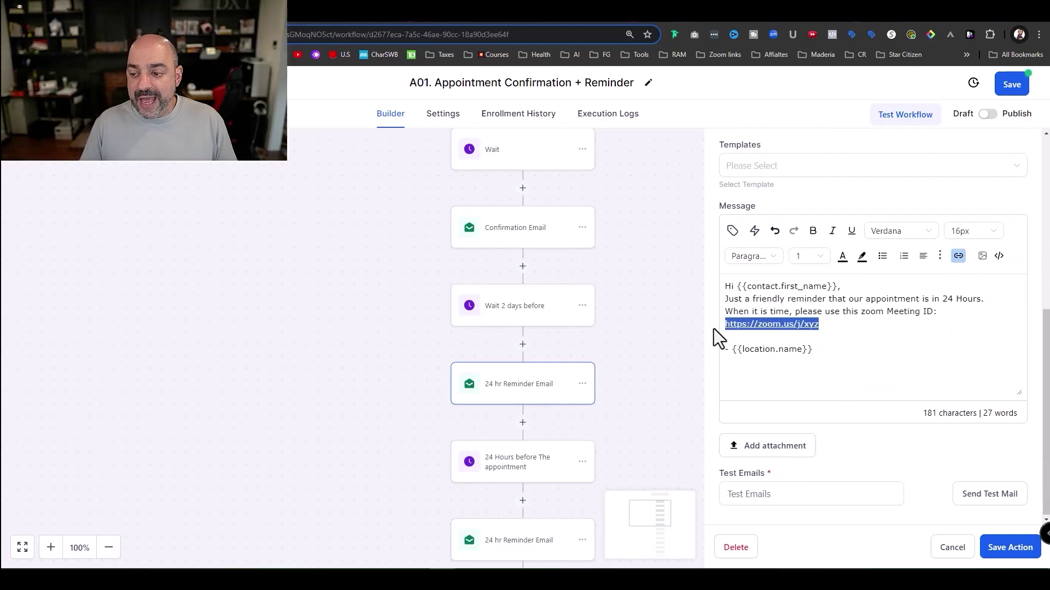
left_click_drag(979, 299, 949, 299)
type("days")
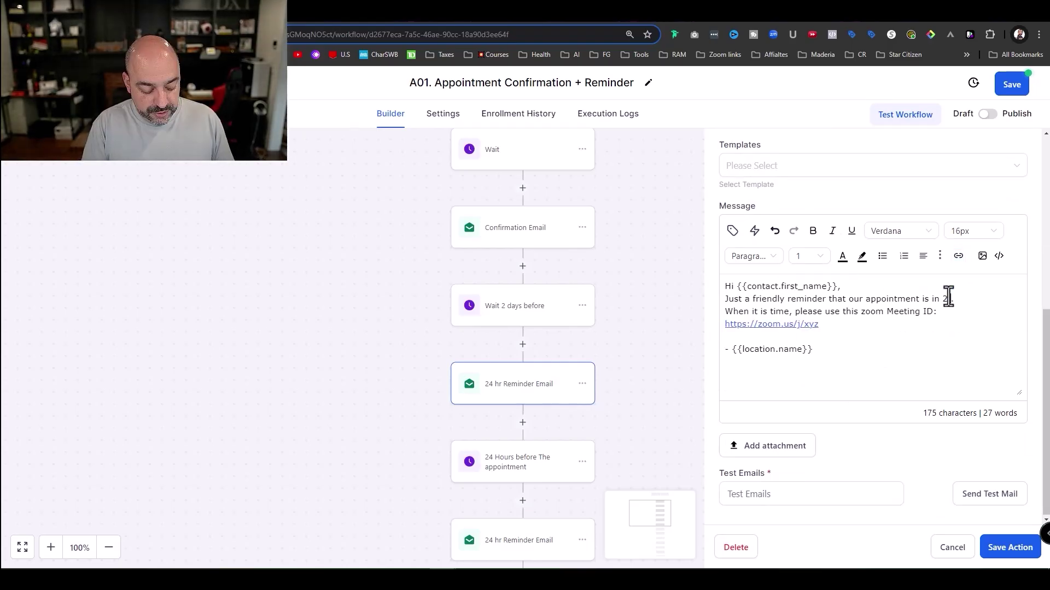
left_click(905, 286)
key("Return")
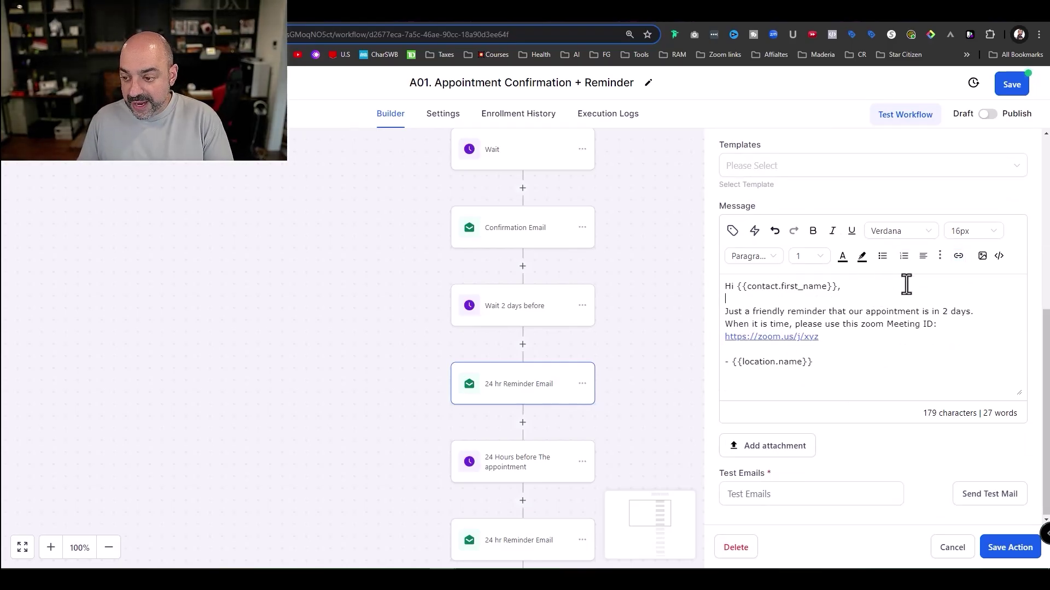
left_click(986, 319)
key("Return")
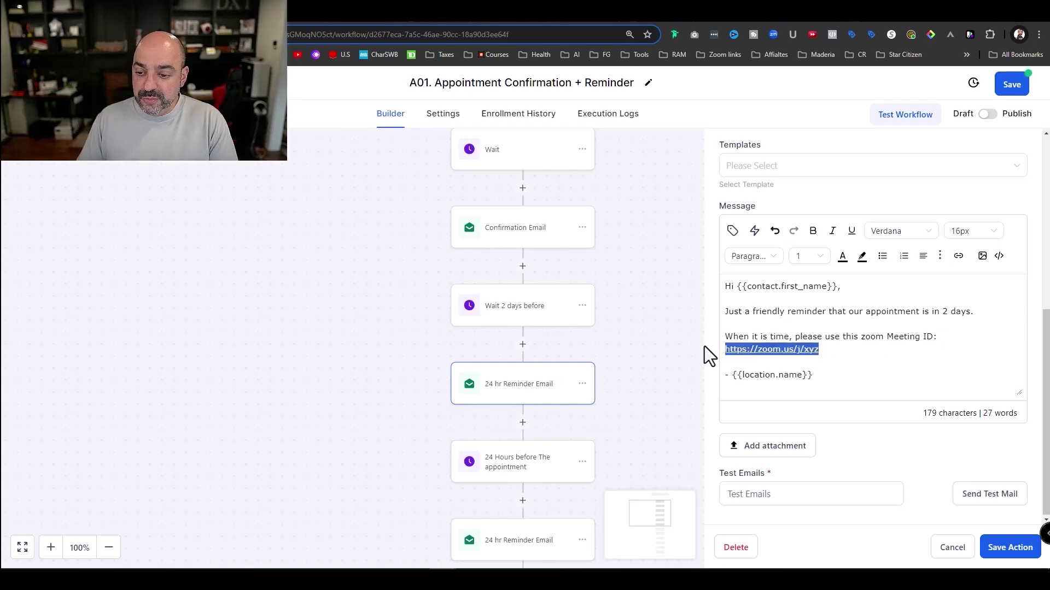
Replace the Zoom link in the 2-day reminder email's message with the appointment Meeting Location value and save the action
key("End")
left_click(732, 231)
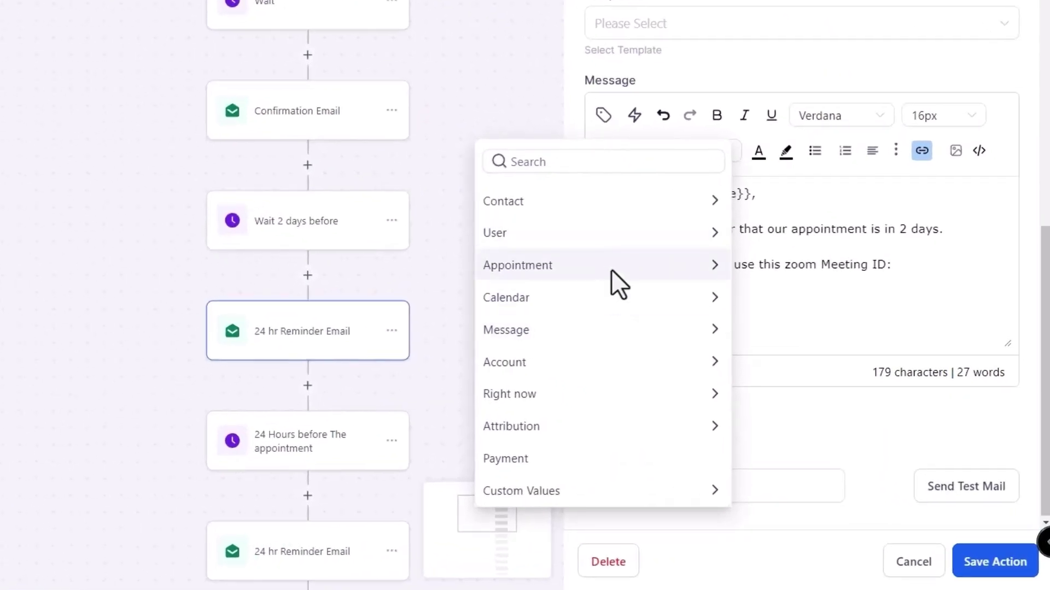
left_click(612, 269)
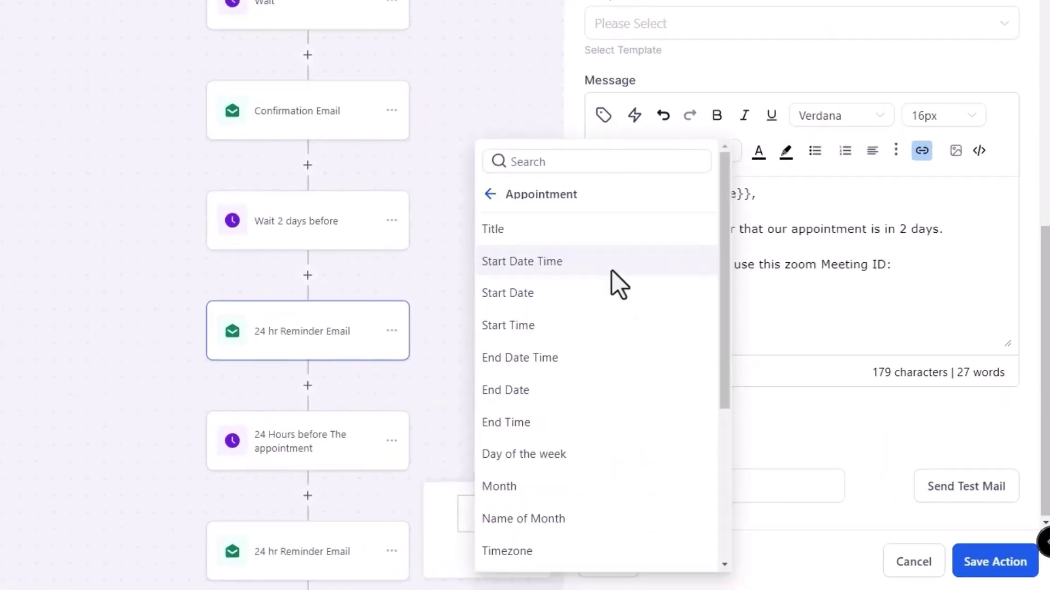
left_click(491, 196)
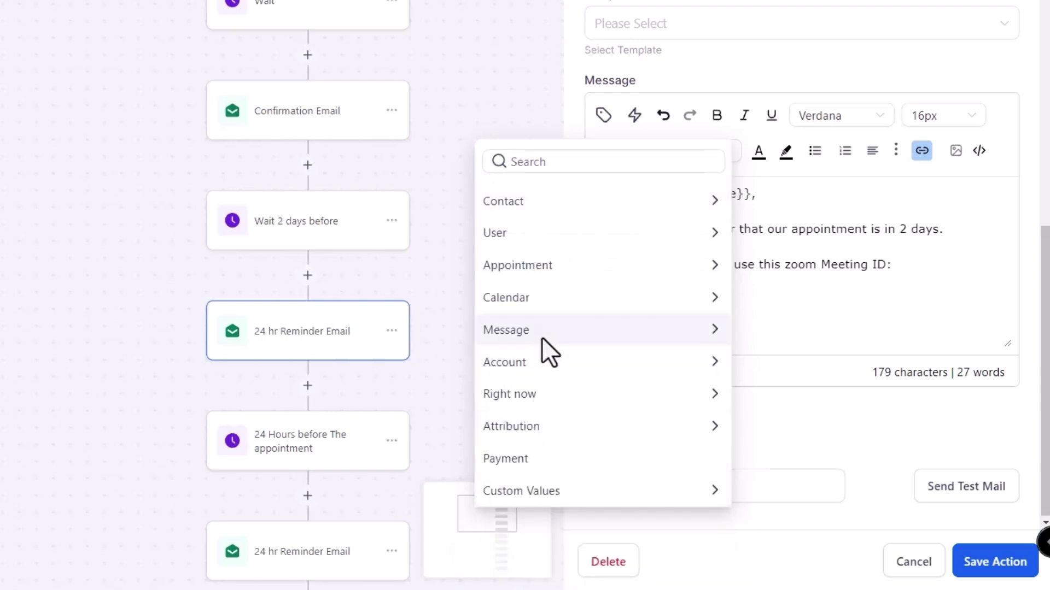
left_click(543, 268)
scroll(543, 452, "down", 2)
scroll(542, 489, "up", 2)
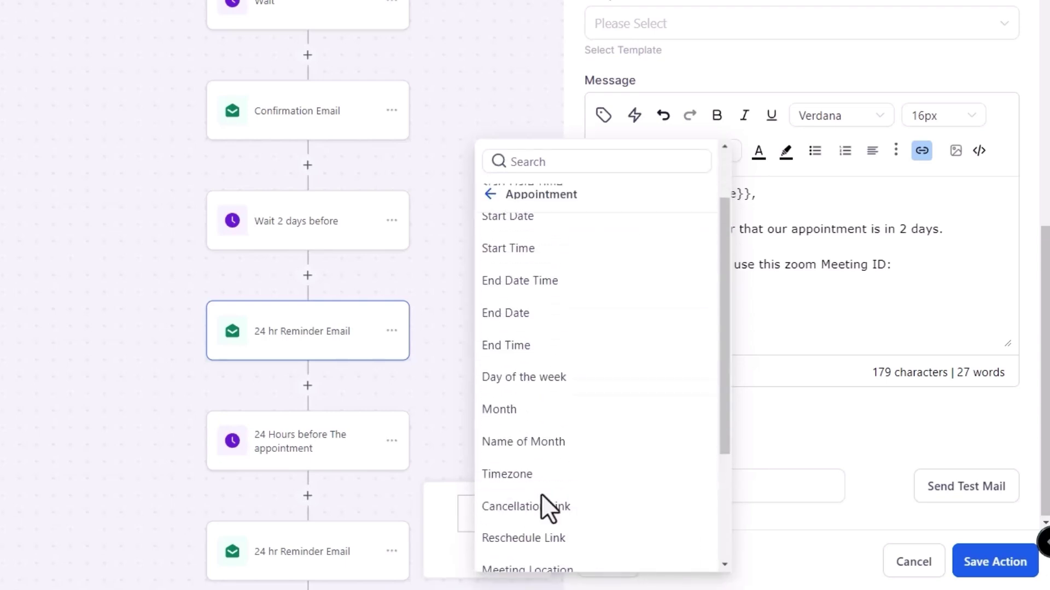
left_click(581, 569)
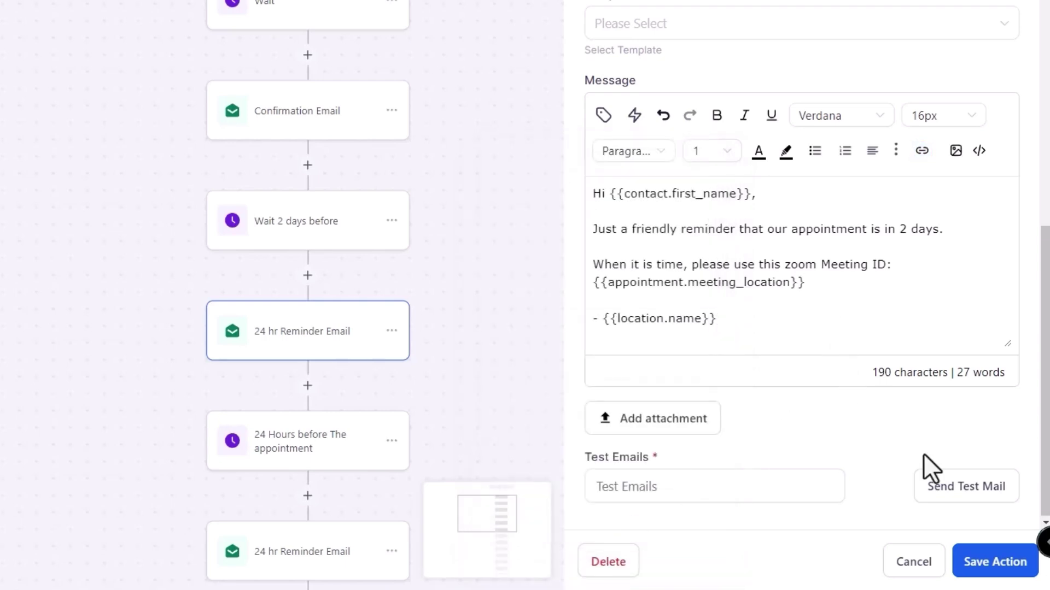
left_click(1010, 575)
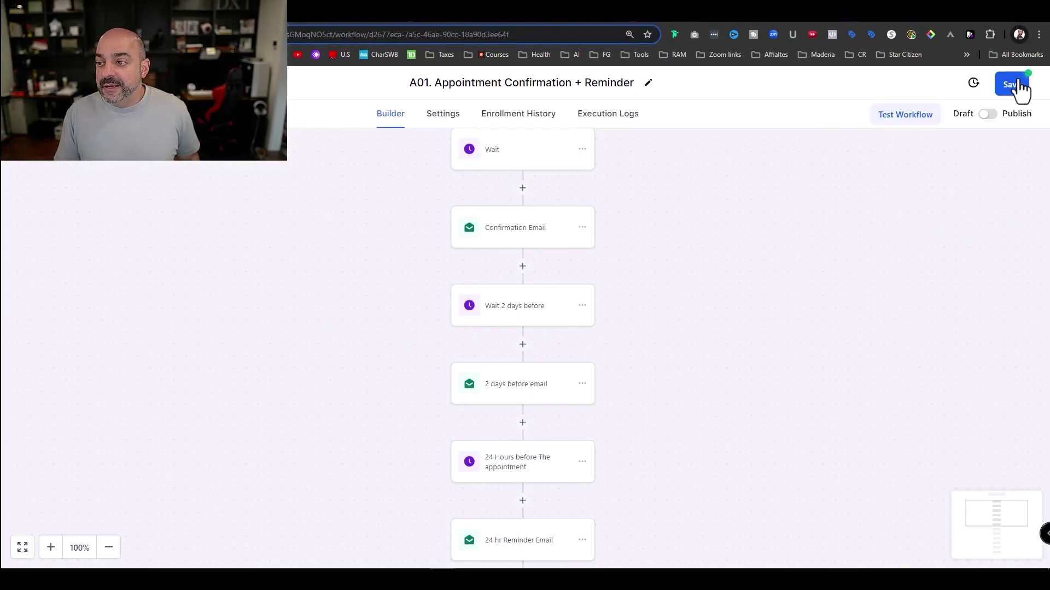
Save the A01. Appointment Confirmation + Reminder workflow and return to the 04. Recipe Practice folder
left_click(1006, 88)
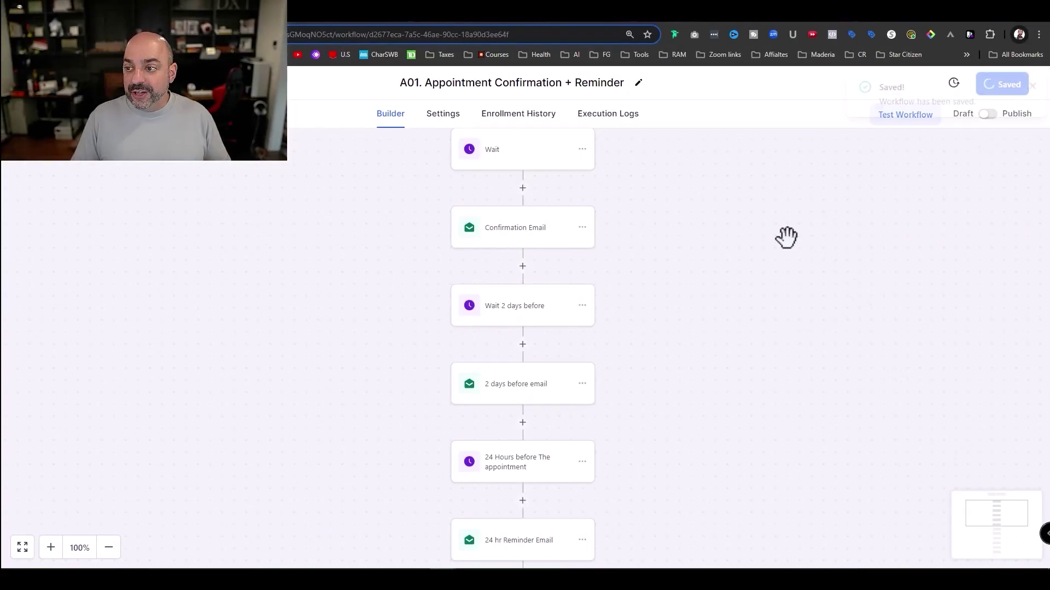
left_click(1029, 86)
key("alt+Left")
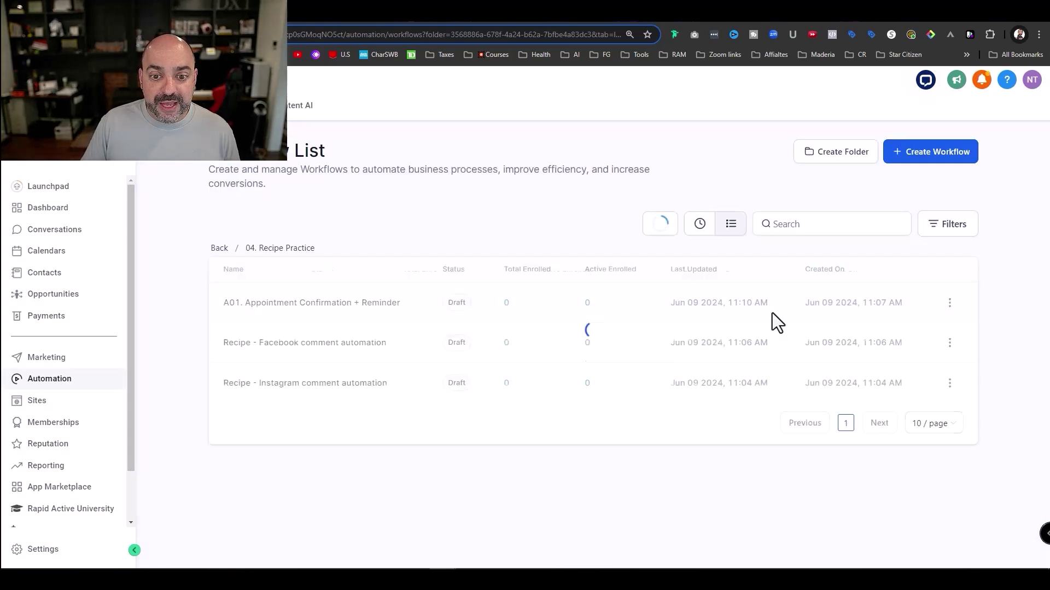
Create a workflow in the folder from the No-Show Nurture recipe
left_click(909, 157)
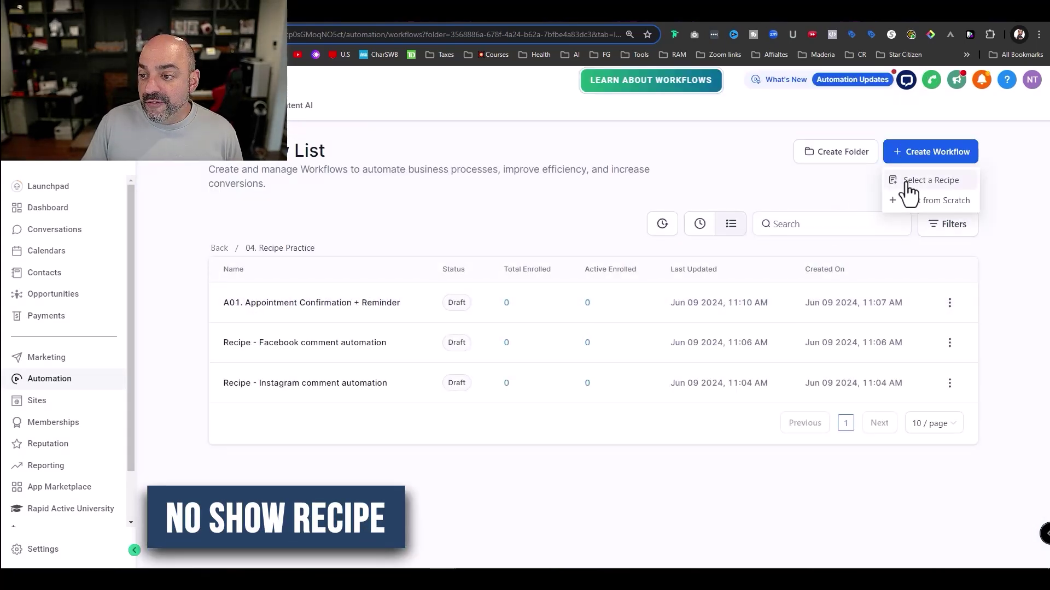
left_click(910, 182)
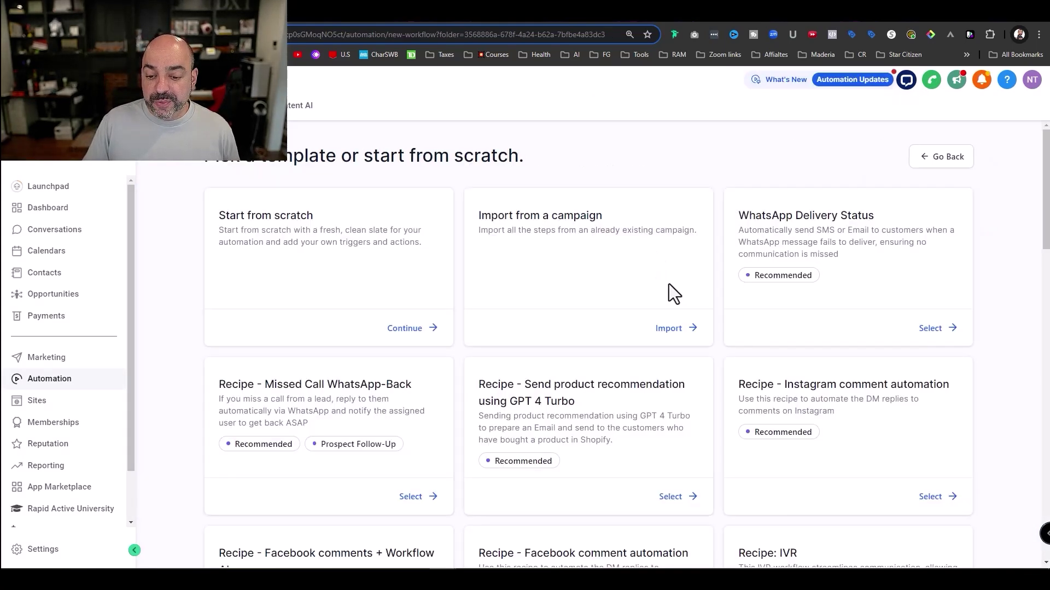
scroll(614, 275, "down", 6)
scroll(615, 275, "down", 10)
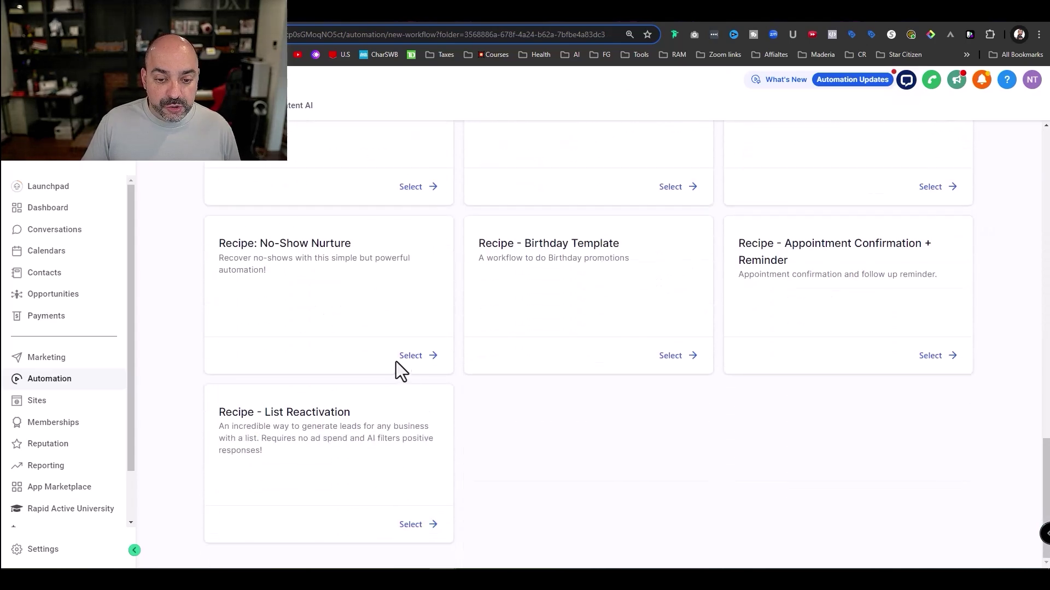
left_click(405, 356)
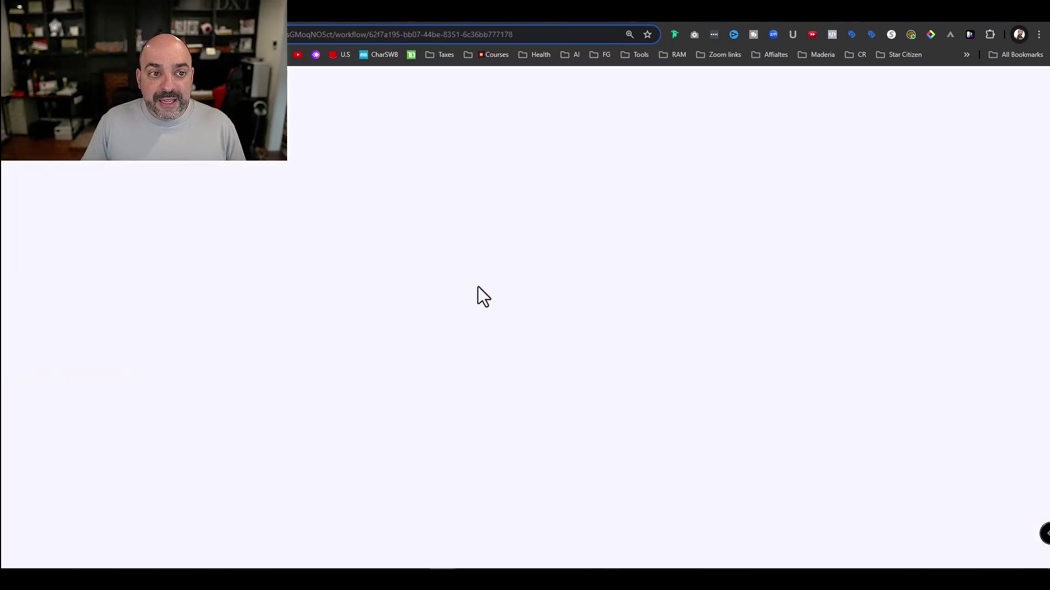
Replace the "Recipe:" prefix in the workflow's name with "A02." so it reads A02. No-Show Nurture
left_click_drag(492, 82, 445, 82)
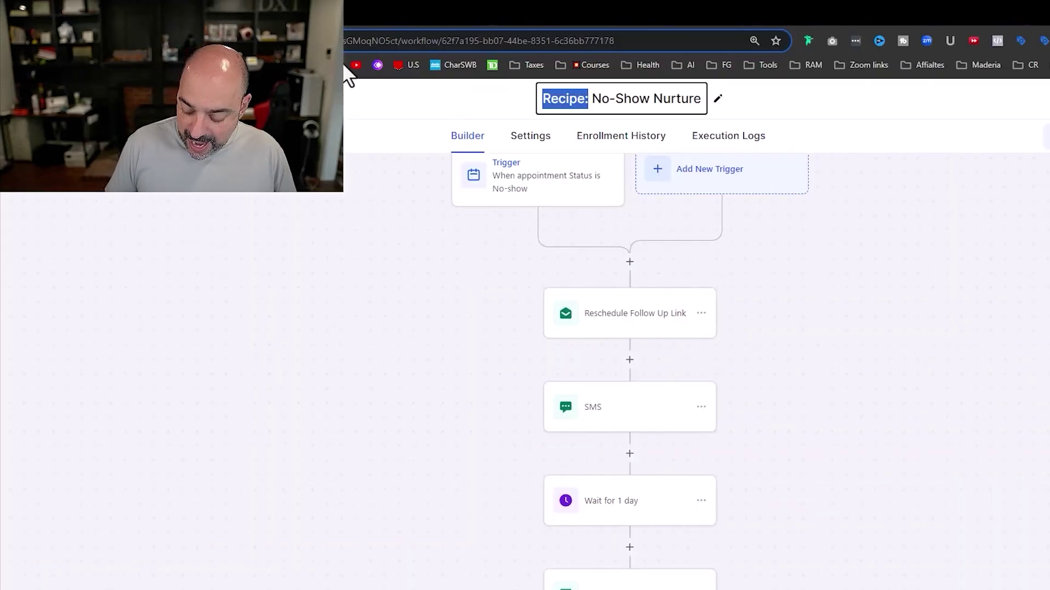
type("A02.")
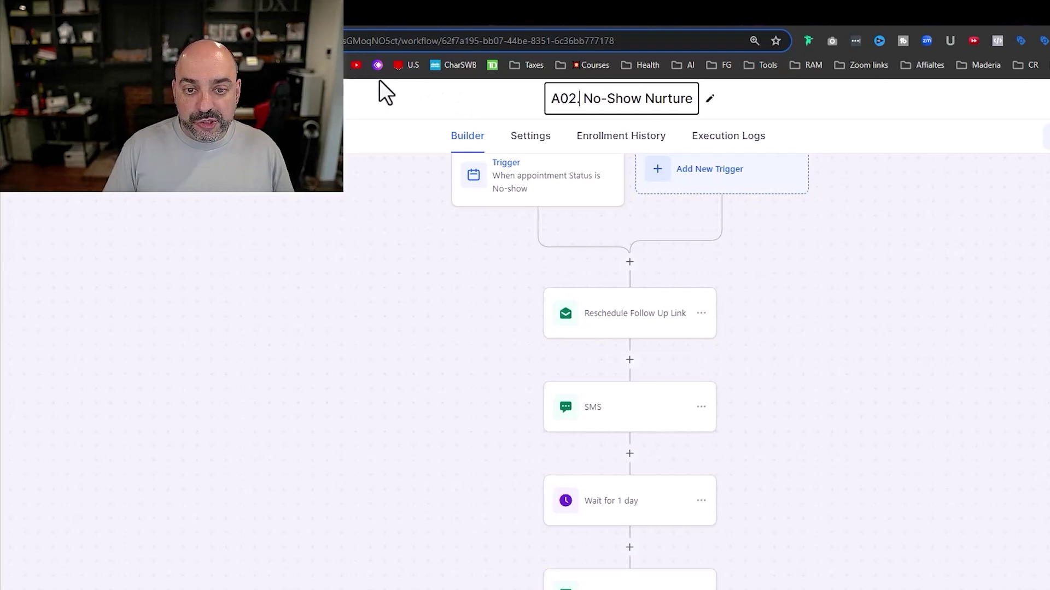
left_click(541, 180)
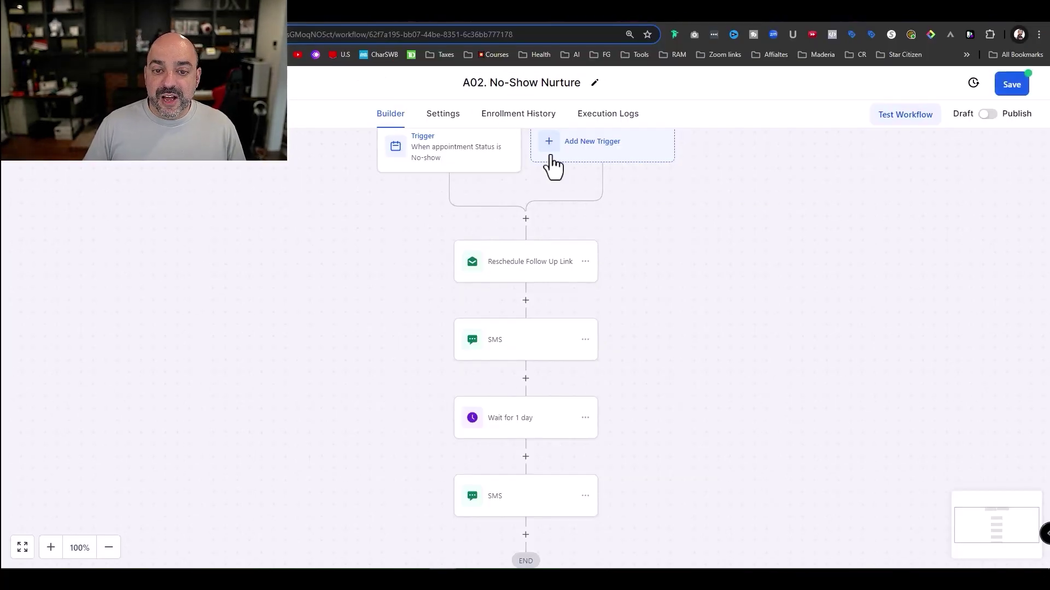
Examine the no-show trigger, the Reschedule Follow Up Link email's message with its calendar link placeholder, and the remaining workflow actions
left_click(486, 177)
left_click(946, 546)
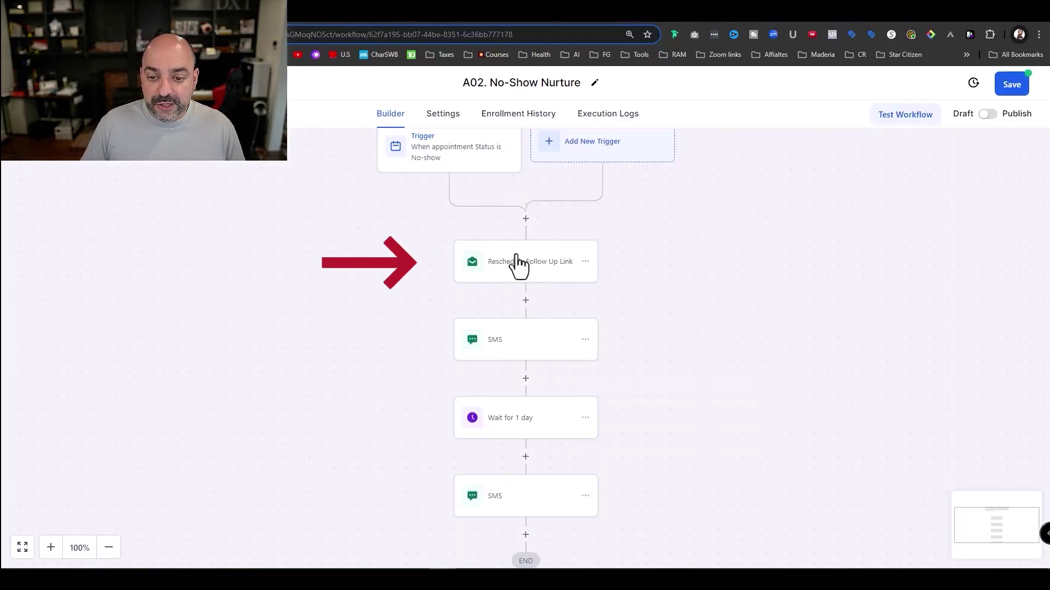
left_click(514, 263)
scroll(905, 294, "down", 5)
scroll(929, 306, "down", 2)
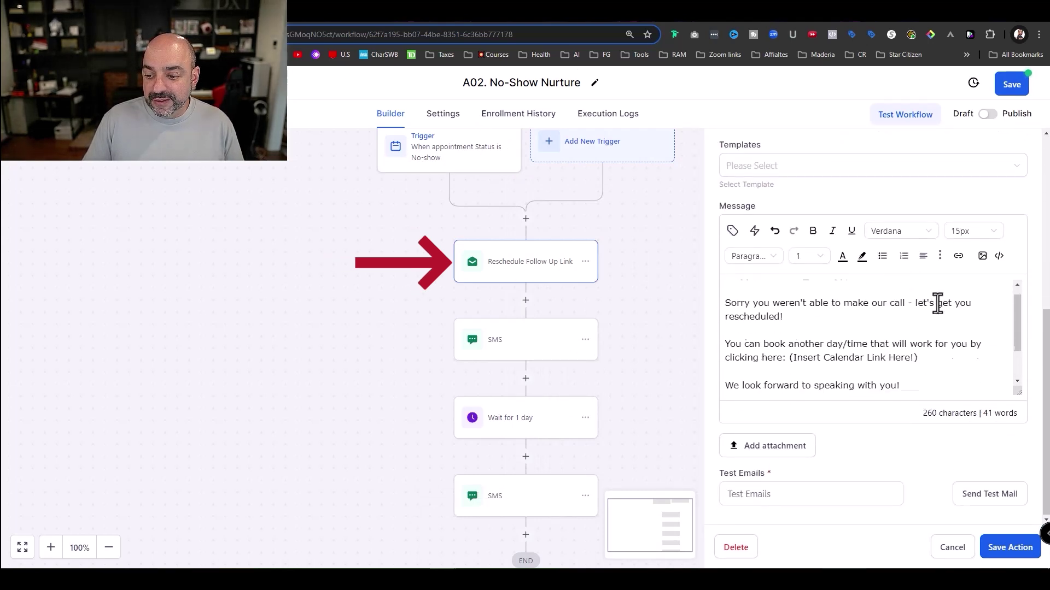
left_click_drag(922, 315, 792, 315)
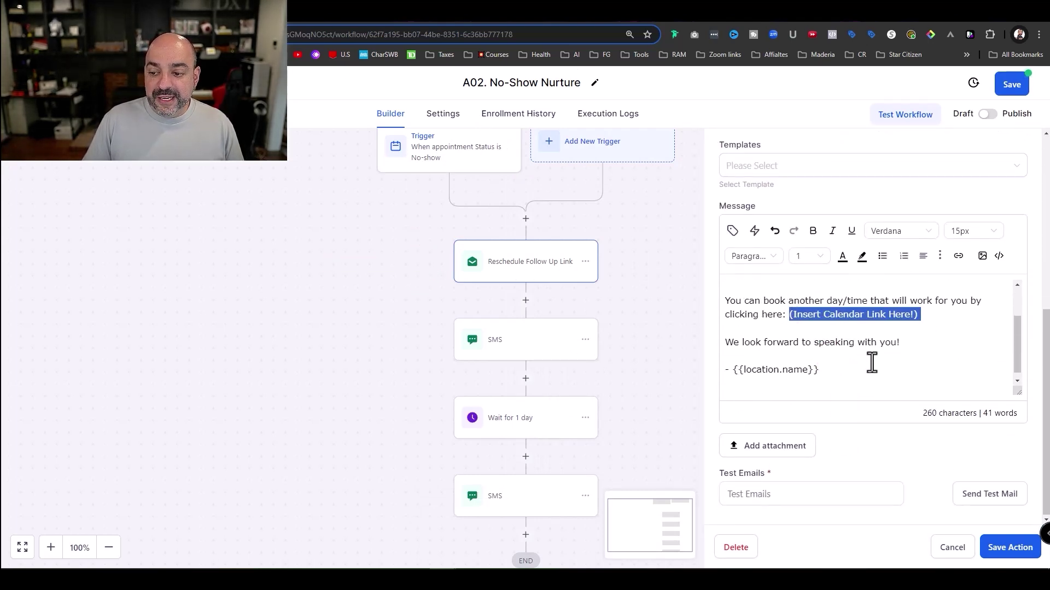
scroll(874, 365, "down", 1)
left_click(941, 547)
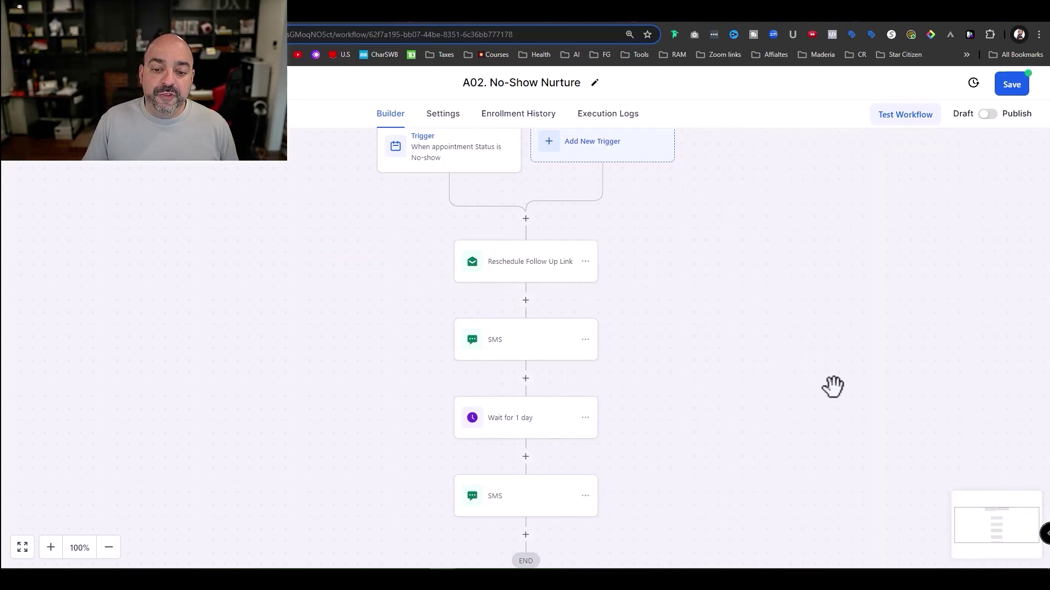
scroll(429, 201, "down", 2)
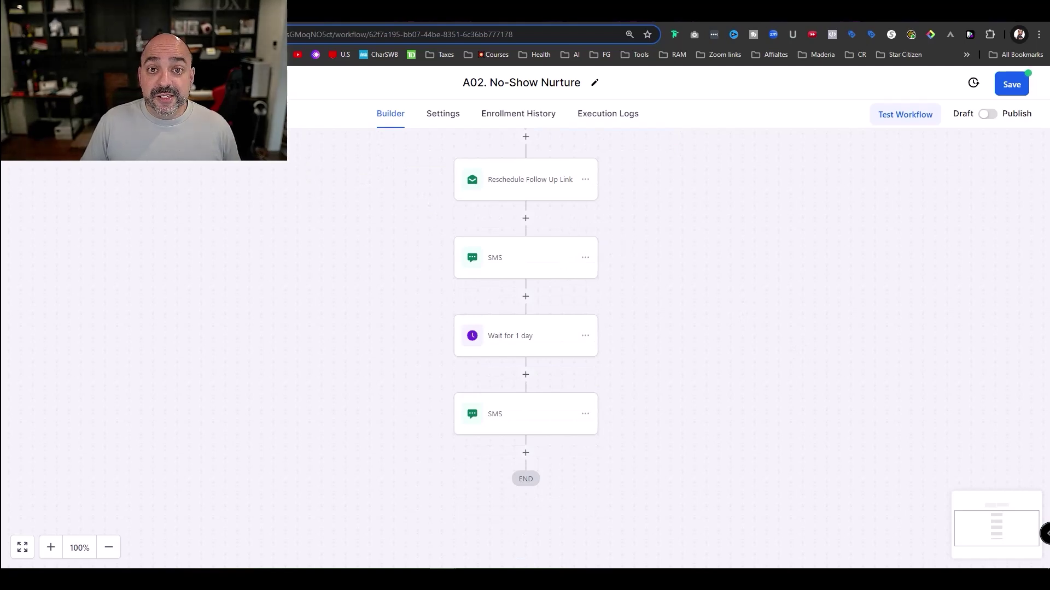
left_click(488, 168)
left_click(665, 358)
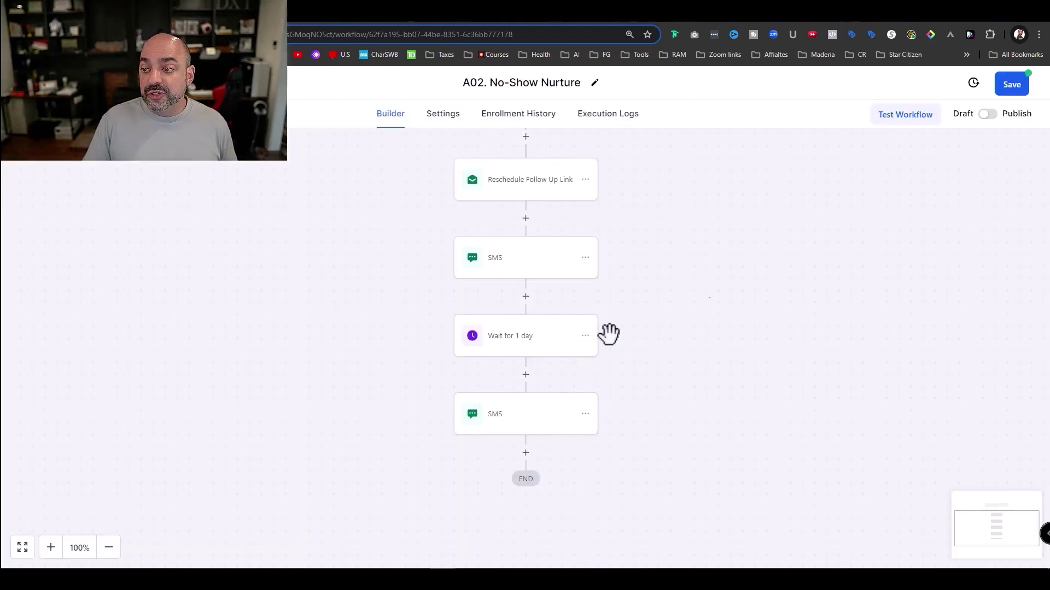
Save the no-show workflow and create another one in the folder from the Facebook comments + Workflow AI recipe
left_click(1008, 92)
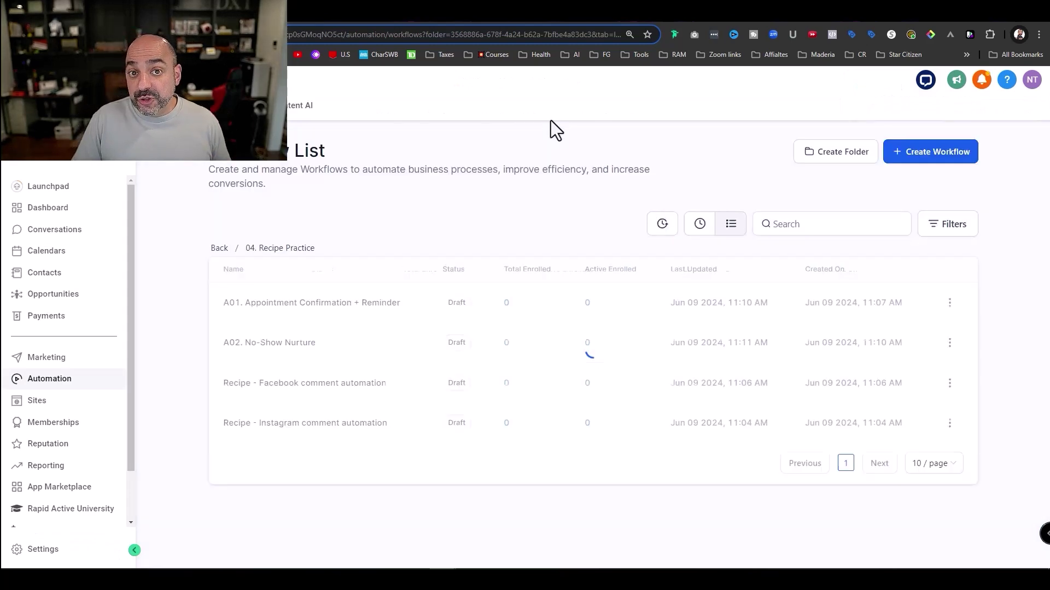
left_click(925, 164)
left_click(933, 185)
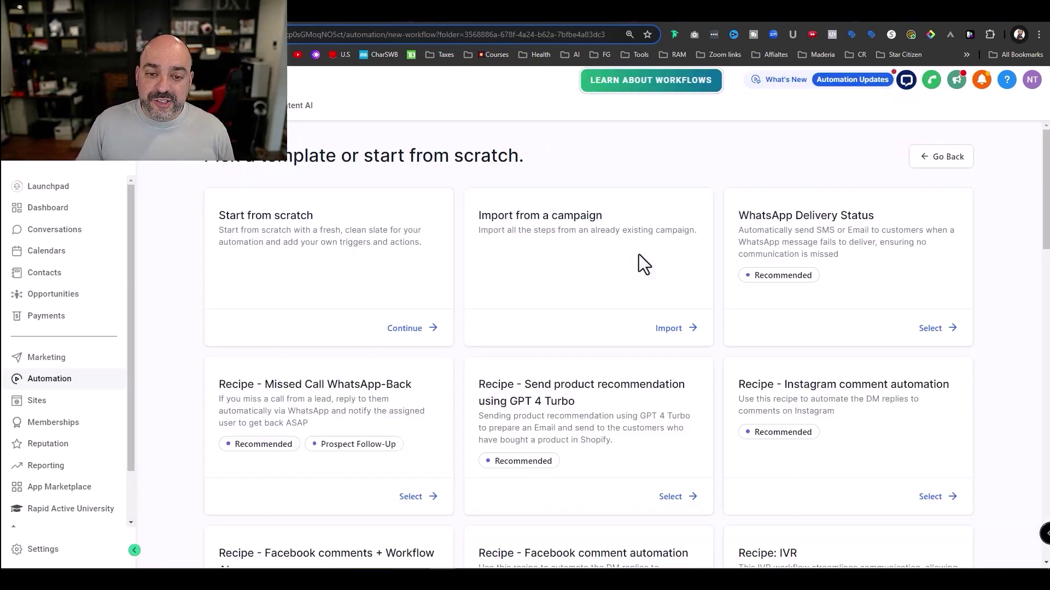
scroll(642, 247, "down", 7)
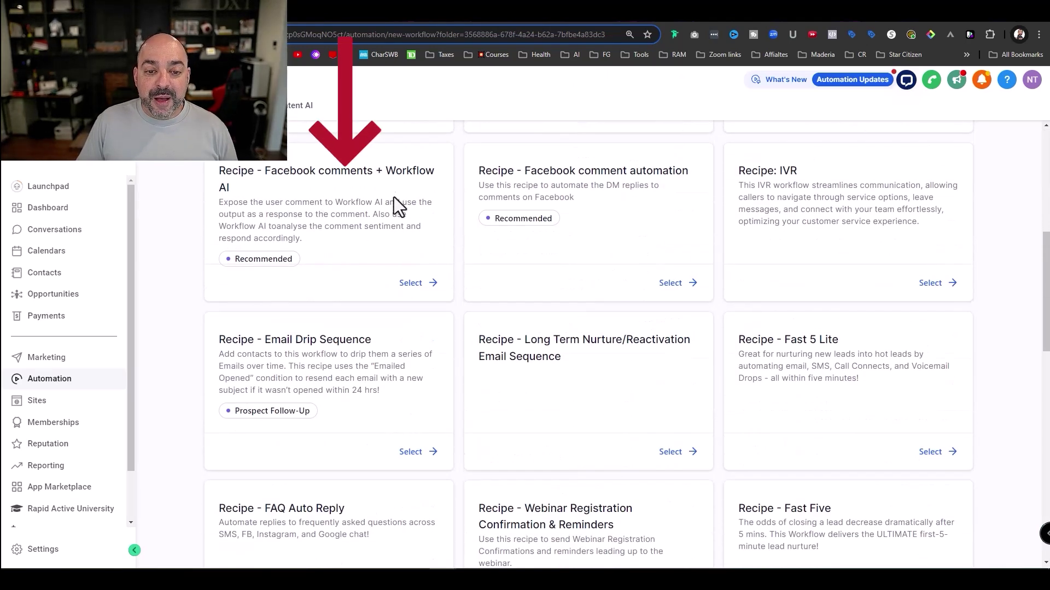
left_click(415, 283)
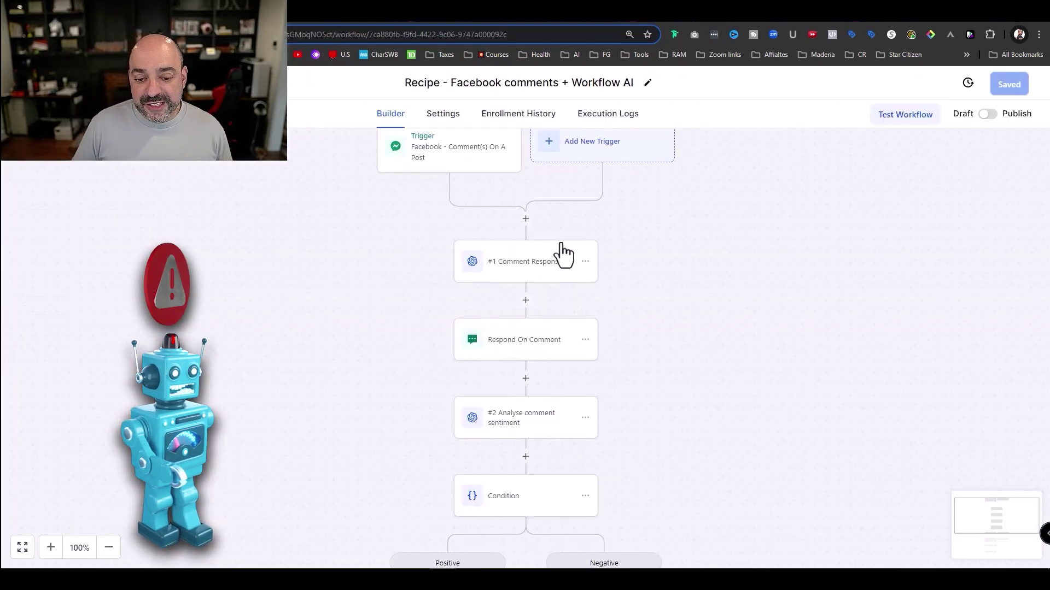
Review the Facebook comments workflow's positive and negative branches and the filters of its comment trigger
scroll(561, 248, "down", 5)
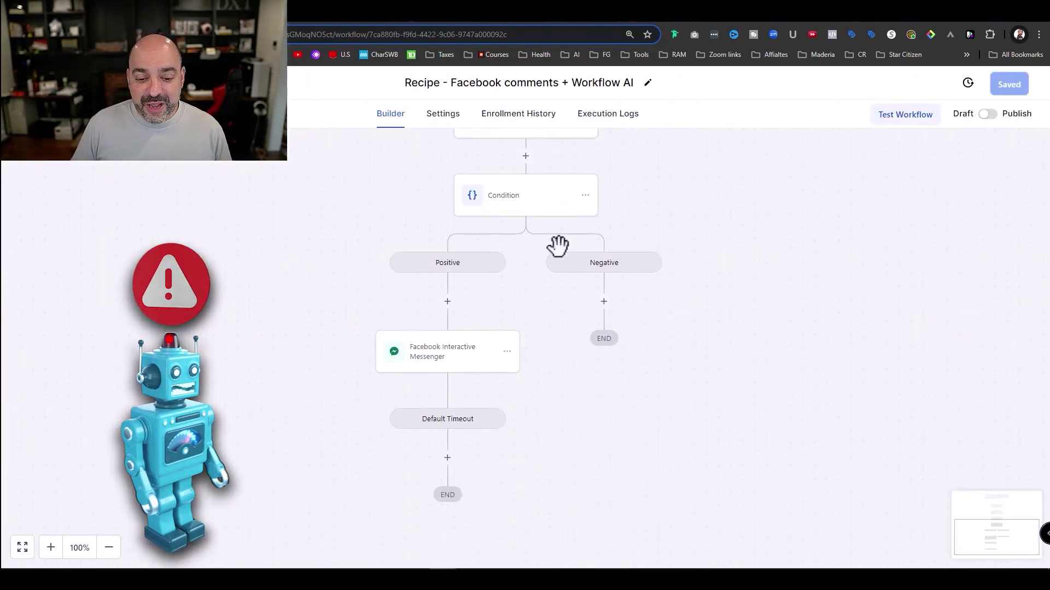
scroll(558, 246, "up", 6)
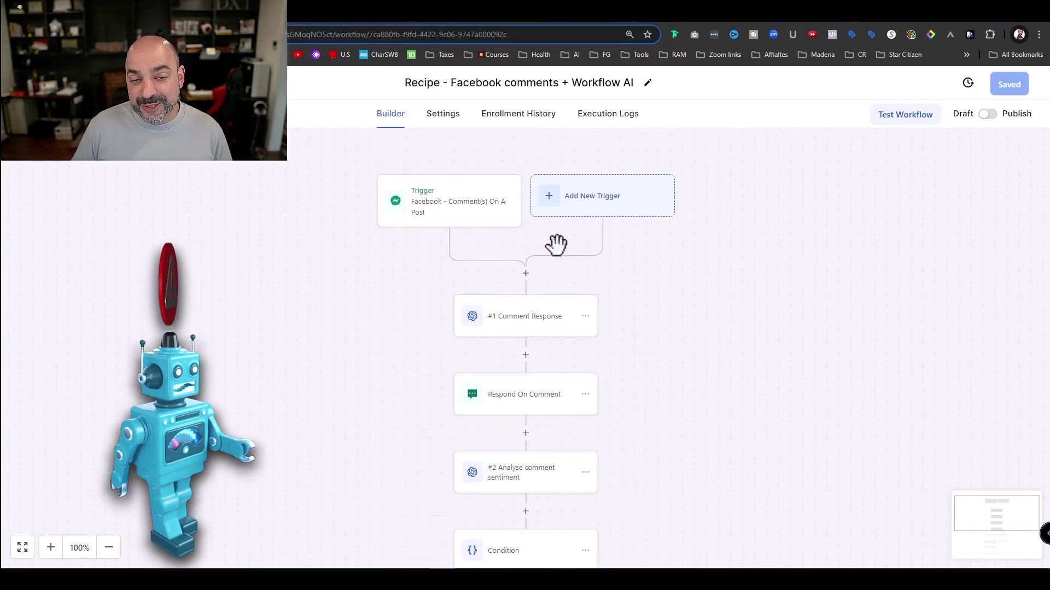
left_click(496, 211)
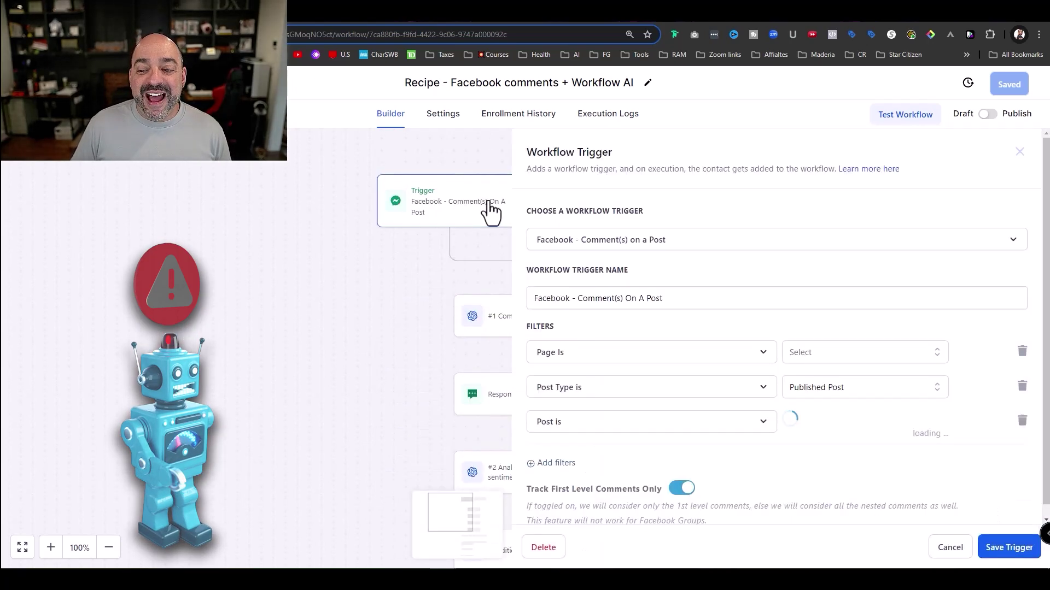
left_click(950, 549)
Examine the model, prompt and temperature of the #1 Comment Response action, close it without saving, and review the actions below it
left_click(565, 331)
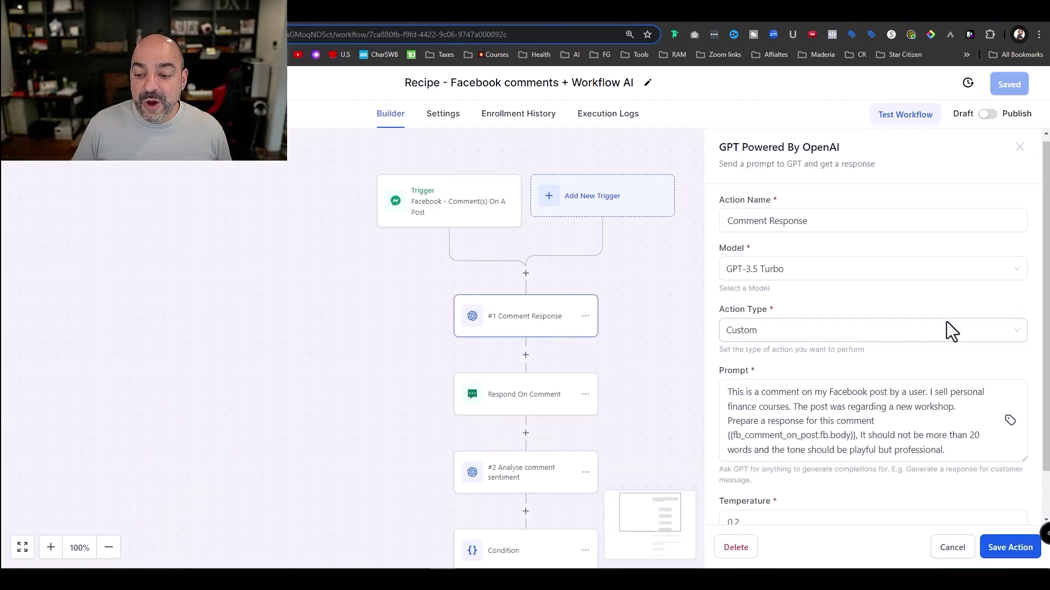
scroll(951, 331, "down", 1)
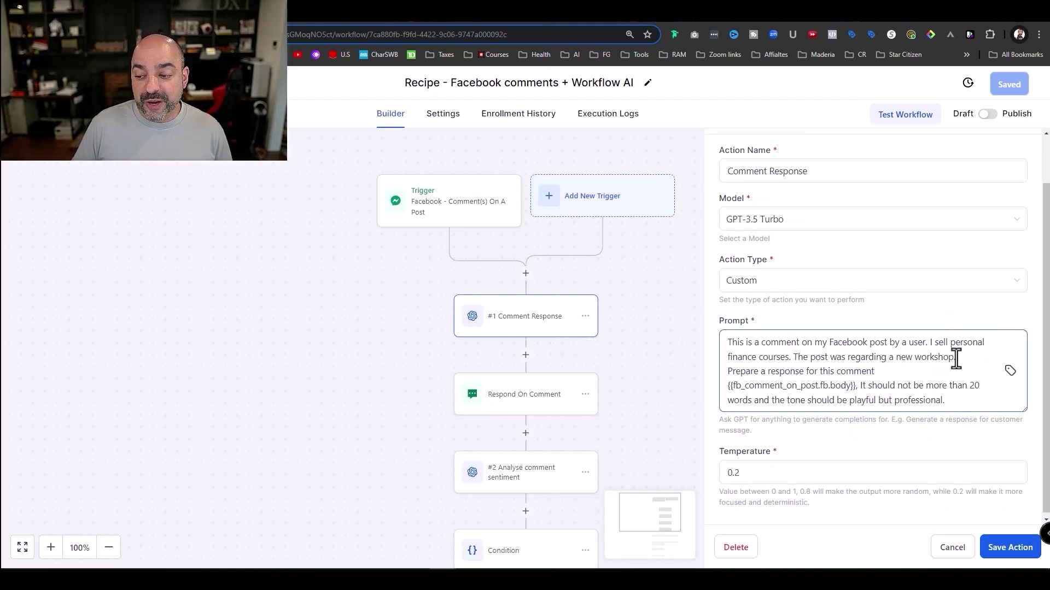
scroll(957, 359, "down", 1)
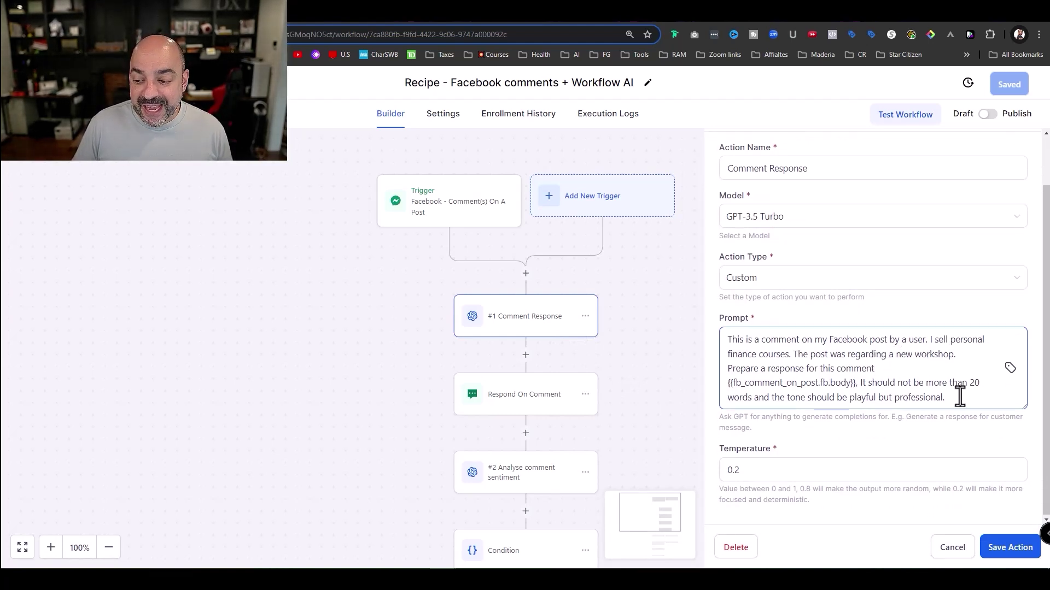
left_click_drag(960, 398, 817, 355)
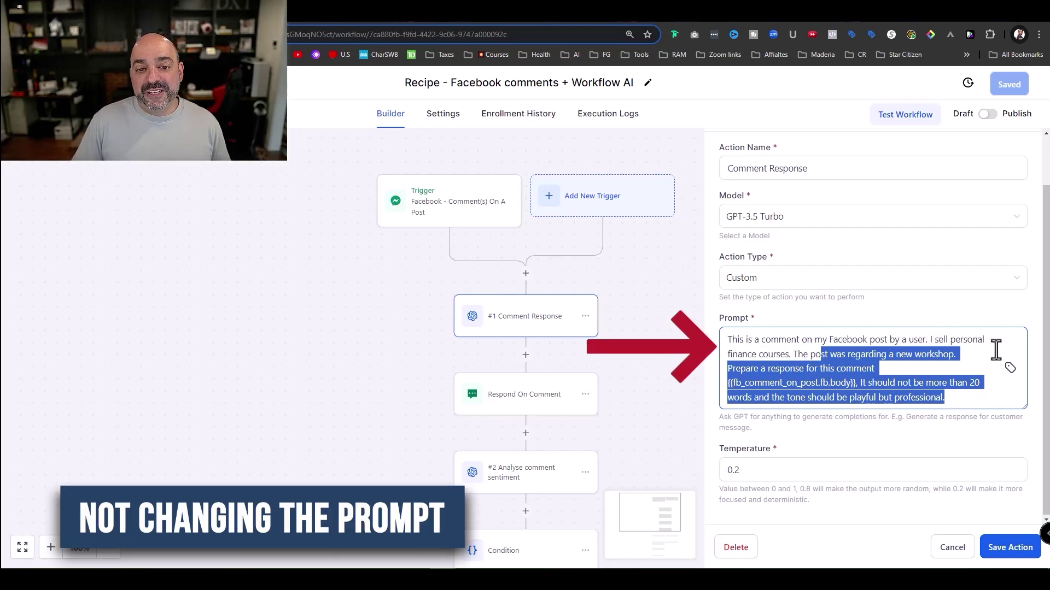
left_click(794, 359)
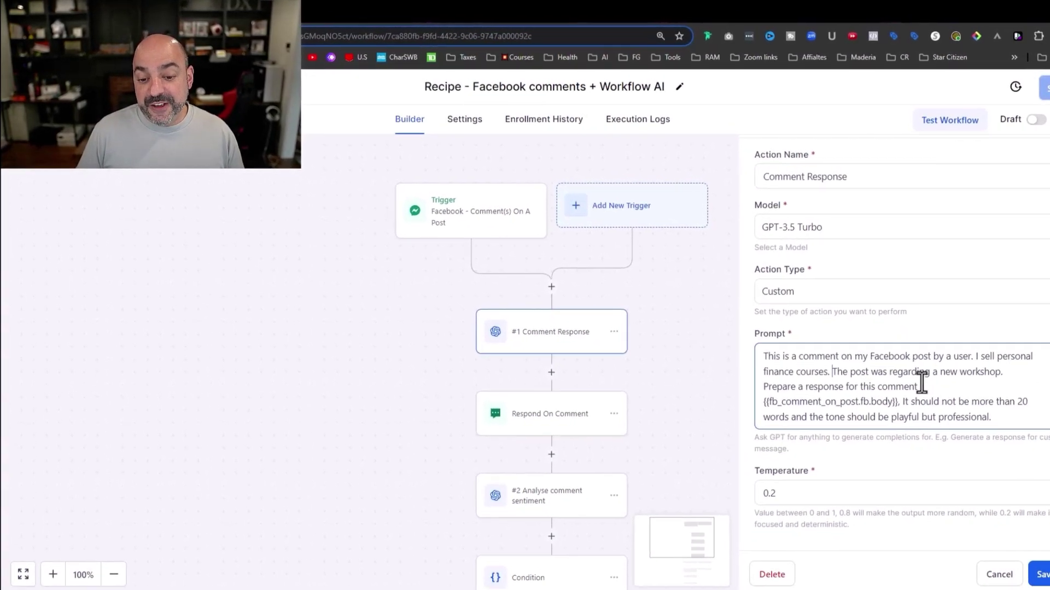
left_click(1006, 579)
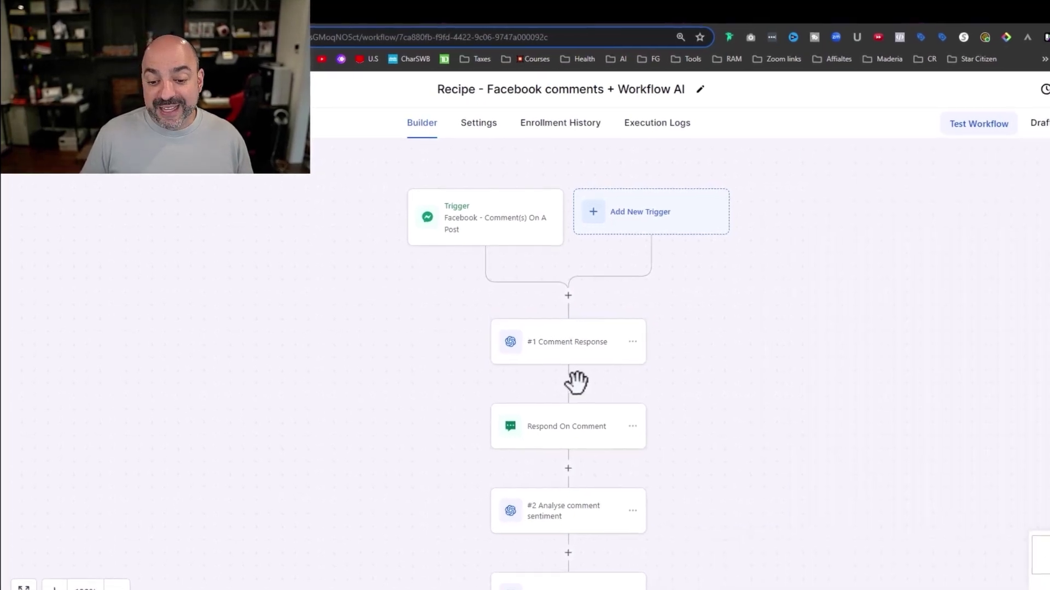
scroll(576, 380, "down", 1)
scroll(582, 407, "down", 4)
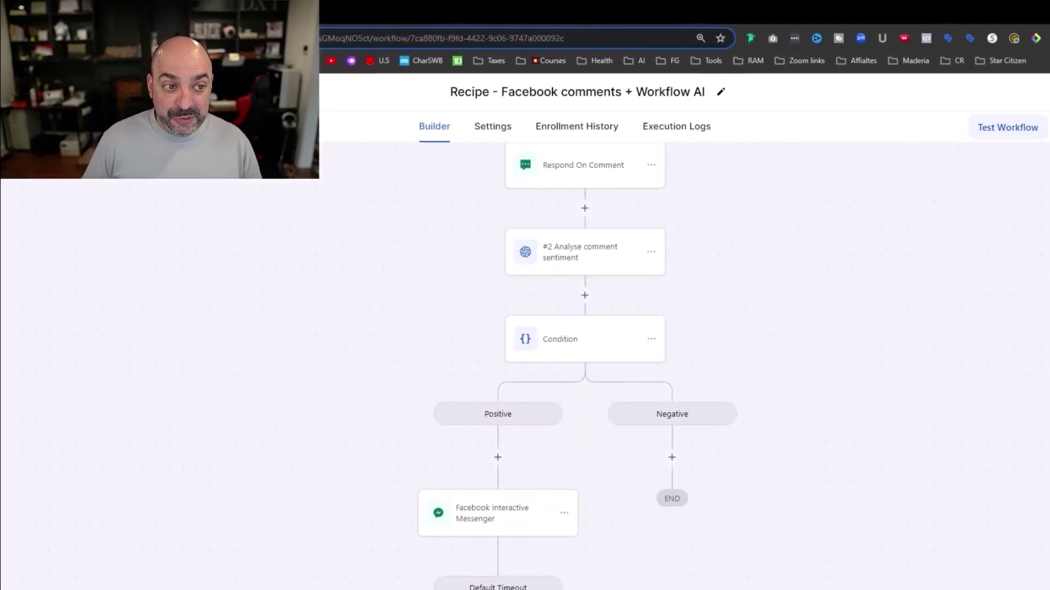
Leave the Facebook comments workflow and create another one in the folder from the IVR recipe
left_click(336, 131)
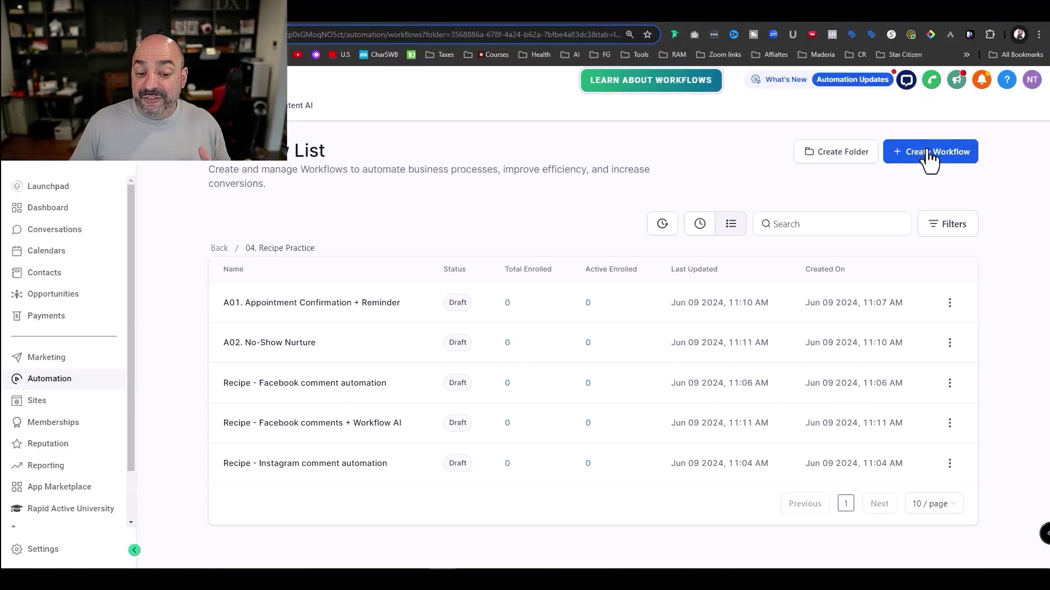
left_click(930, 154)
left_click(930, 181)
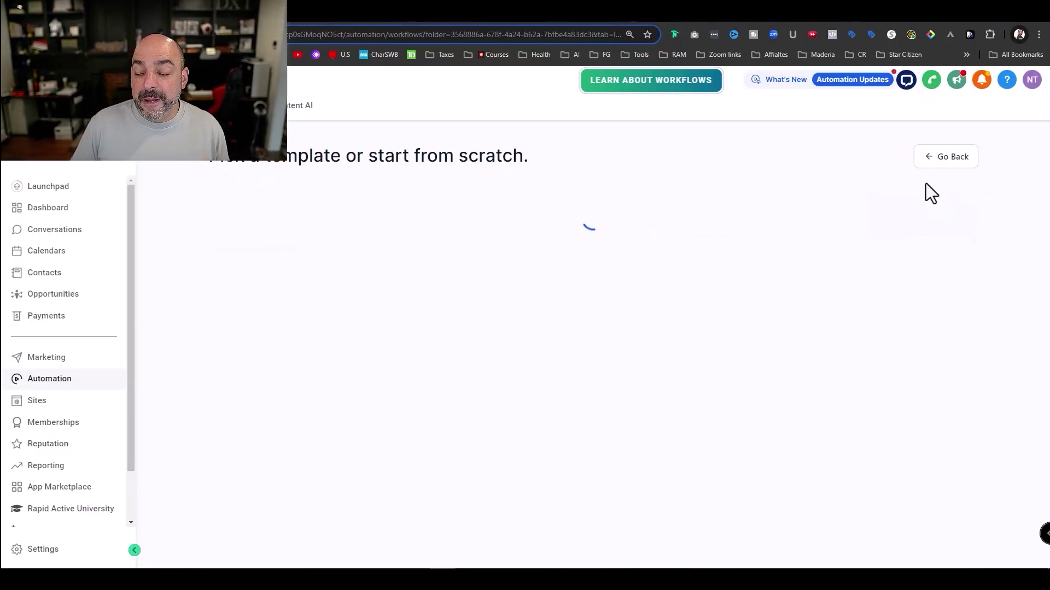
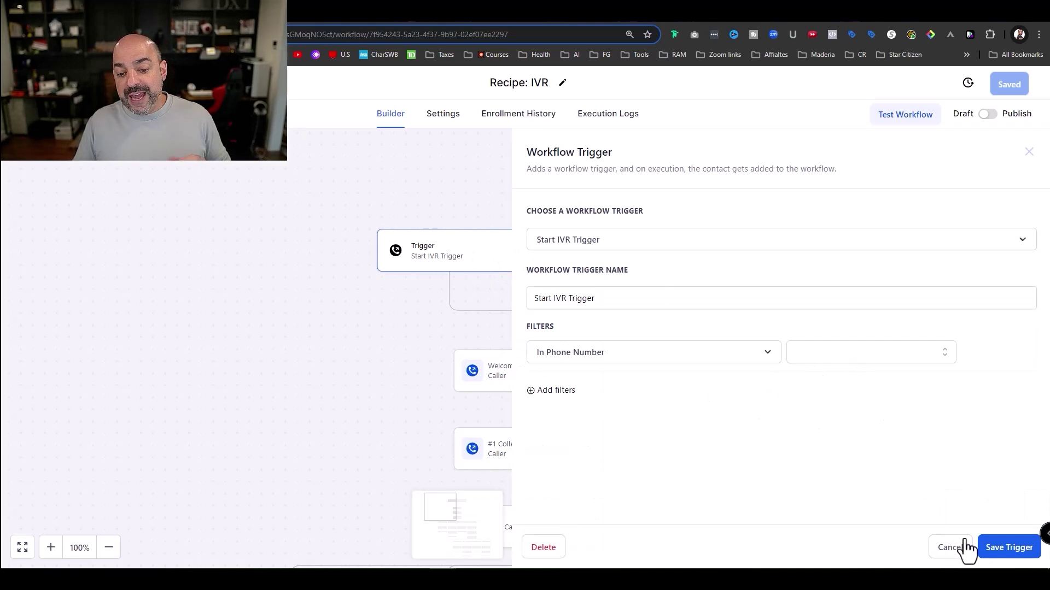
Close the Start IVR Trigger without saving and examine the Welcome Message to the Caller action's text, language and voice
left_click(949, 547)
left_click(553, 360)
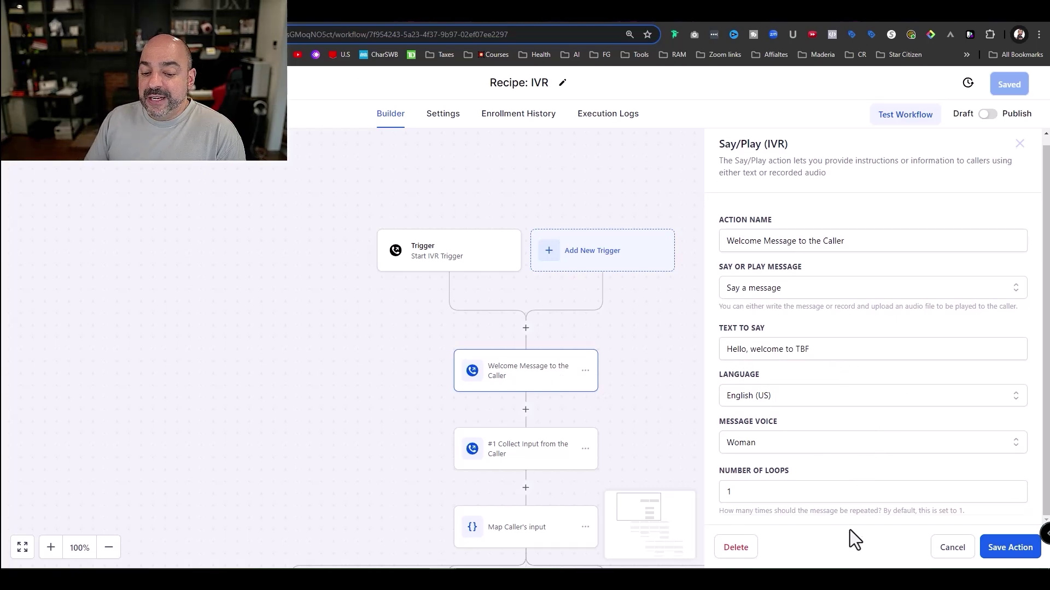
left_click(944, 558)
Examine the text to say in the #1 Collect Input from the Caller action and close it without saving
left_click(525, 448)
scroll(815, 325, "down", 3)
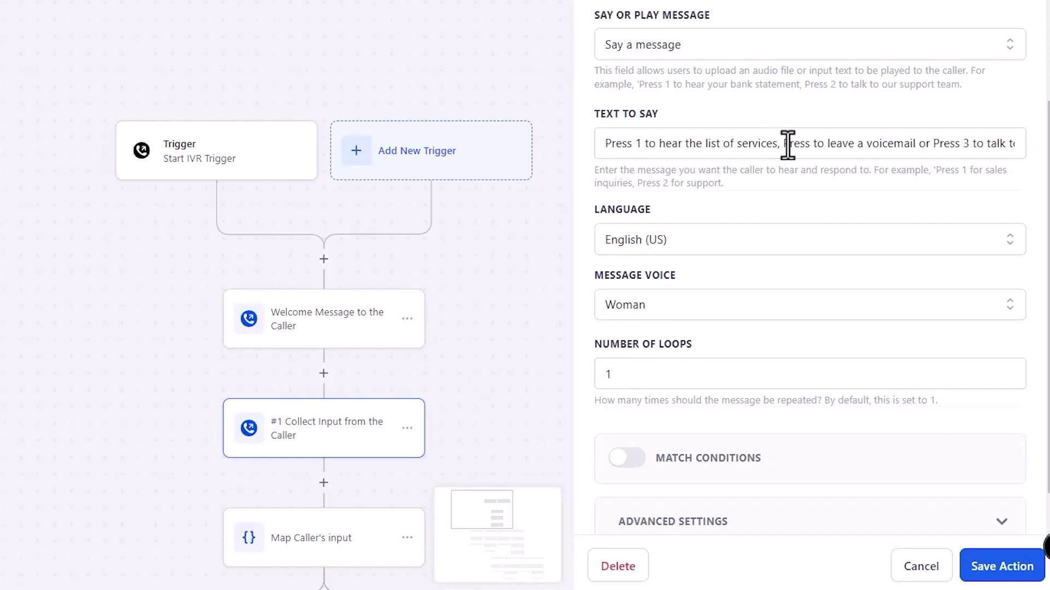
left_click_drag(787, 145, 1041, 147)
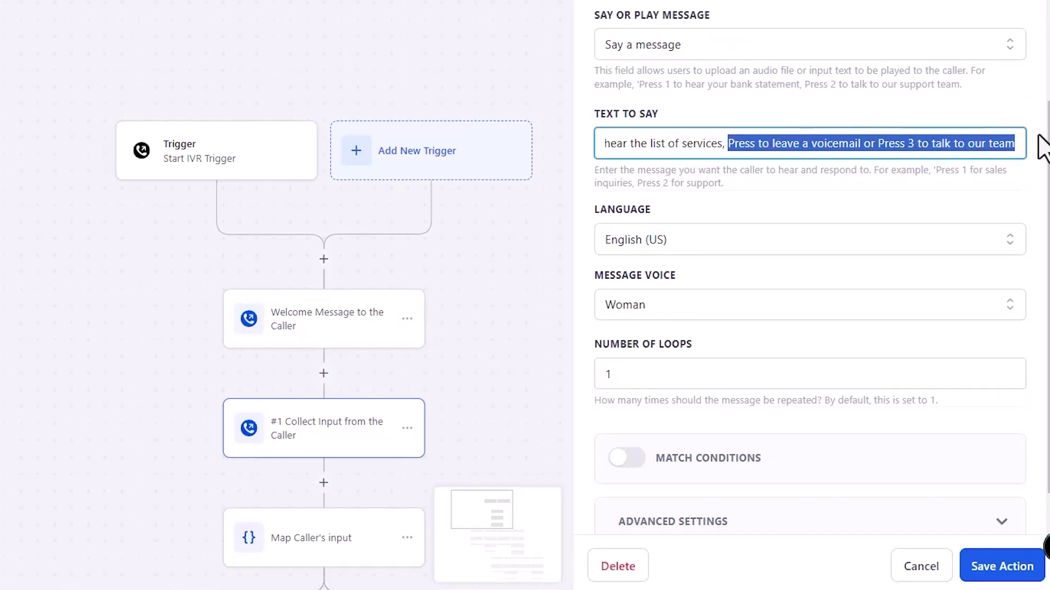
left_click(514, 204)
left_click(924, 566)
Examine the digit conditions of the Map Caller's input branches and close the condition without saving
scroll(553, 392, "down", 3)
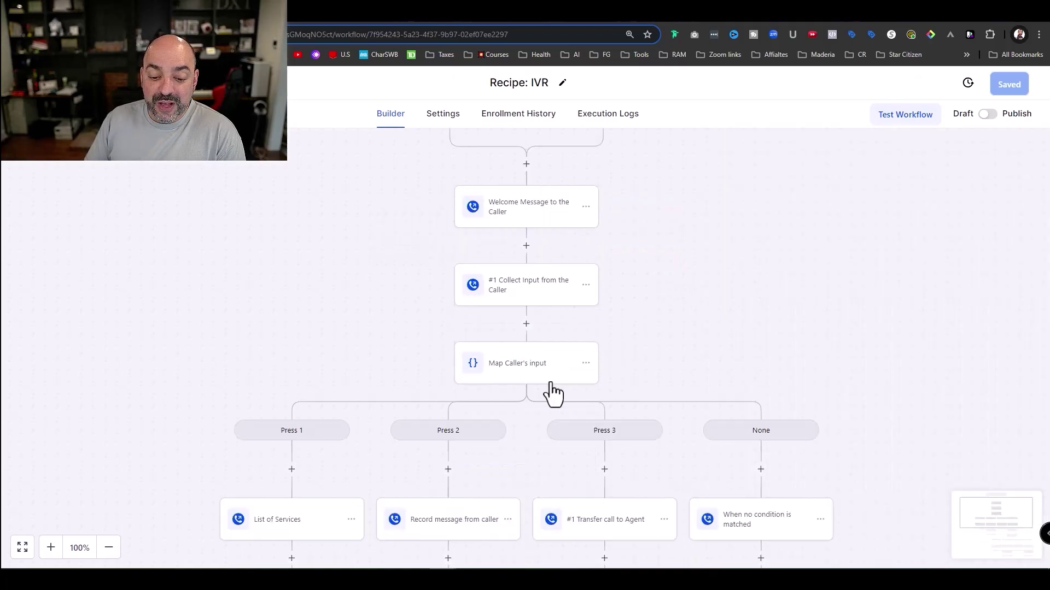
scroll(552, 392, "down", 1)
left_click(514, 325)
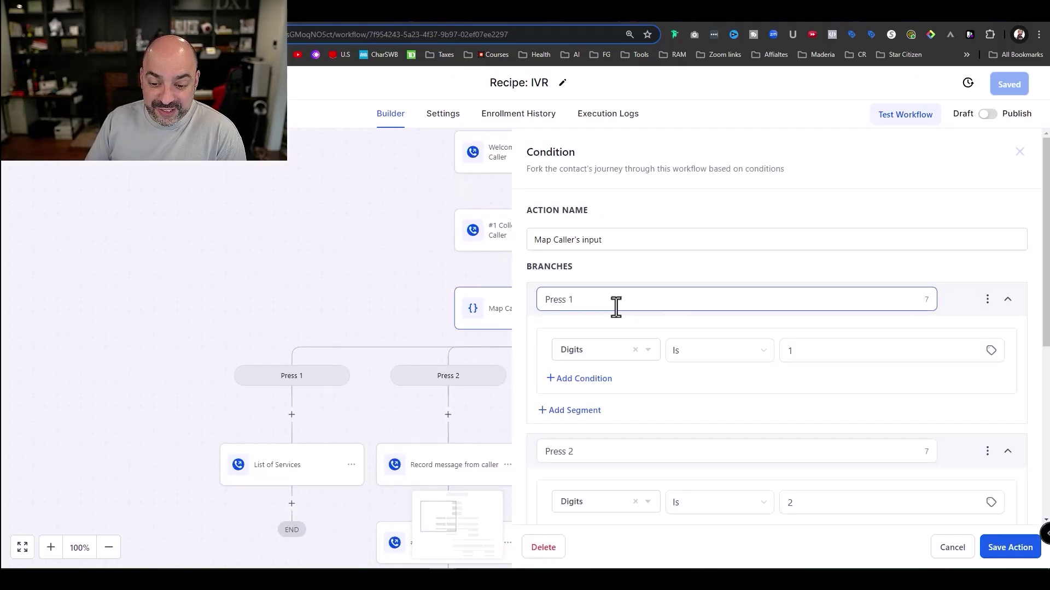
scroll(617, 305, "down", 2)
scroll(629, 360, "down", 4)
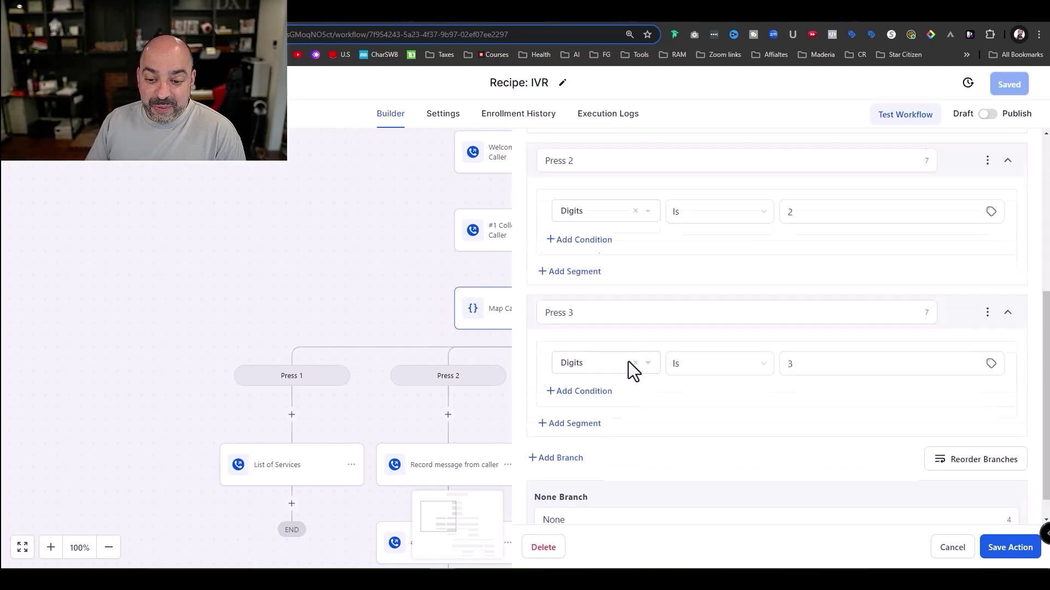
left_click(951, 547)
Examine the text to say in the List of Services action under the Press 1 branch and close it without saving
scroll(284, 429, "down", 2)
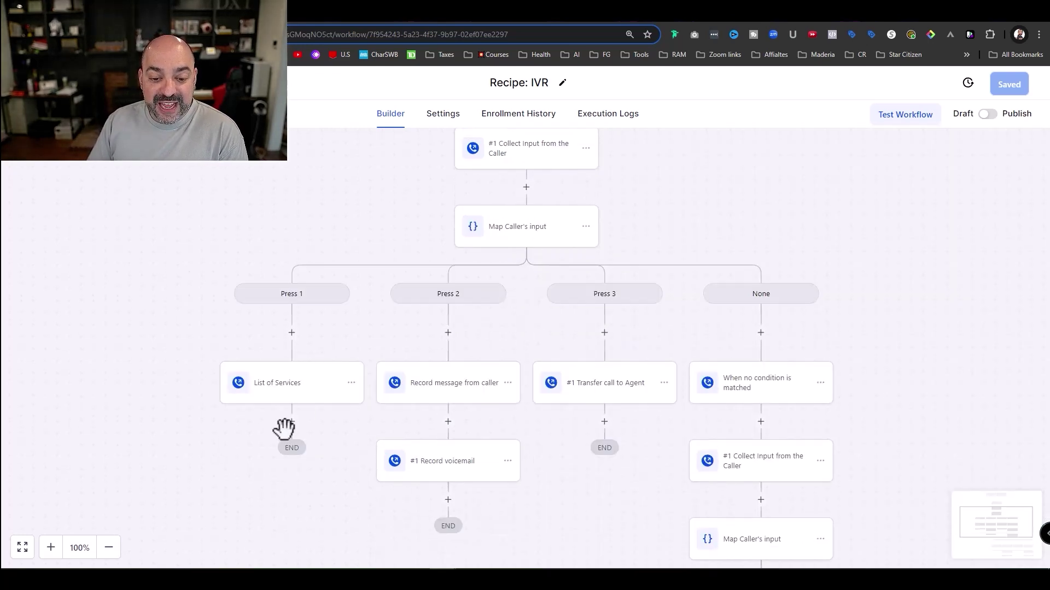
left_click(329, 396)
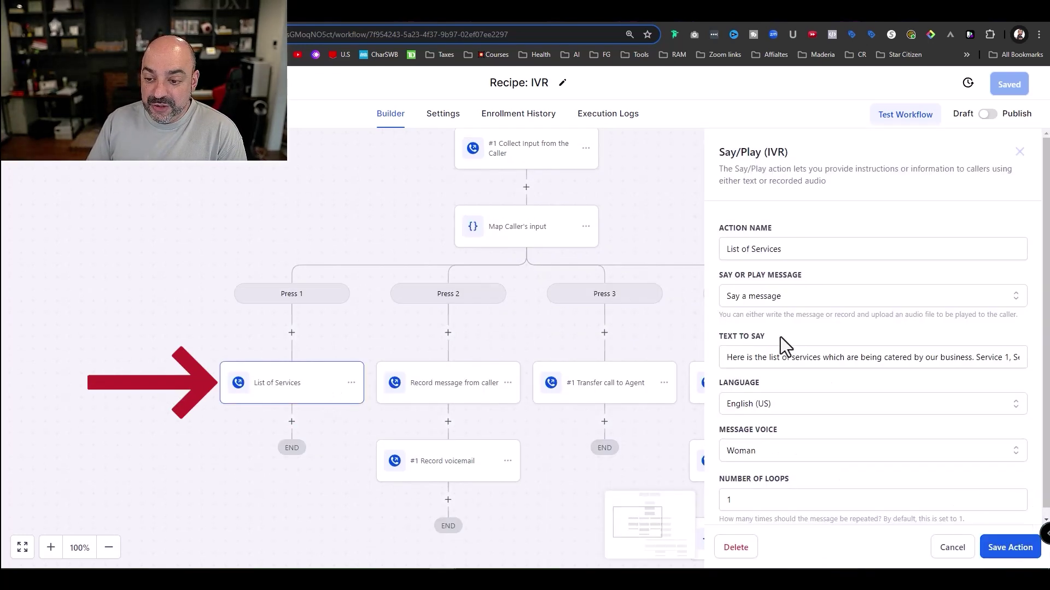
left_click_drag(865, 357, 1041, 358)
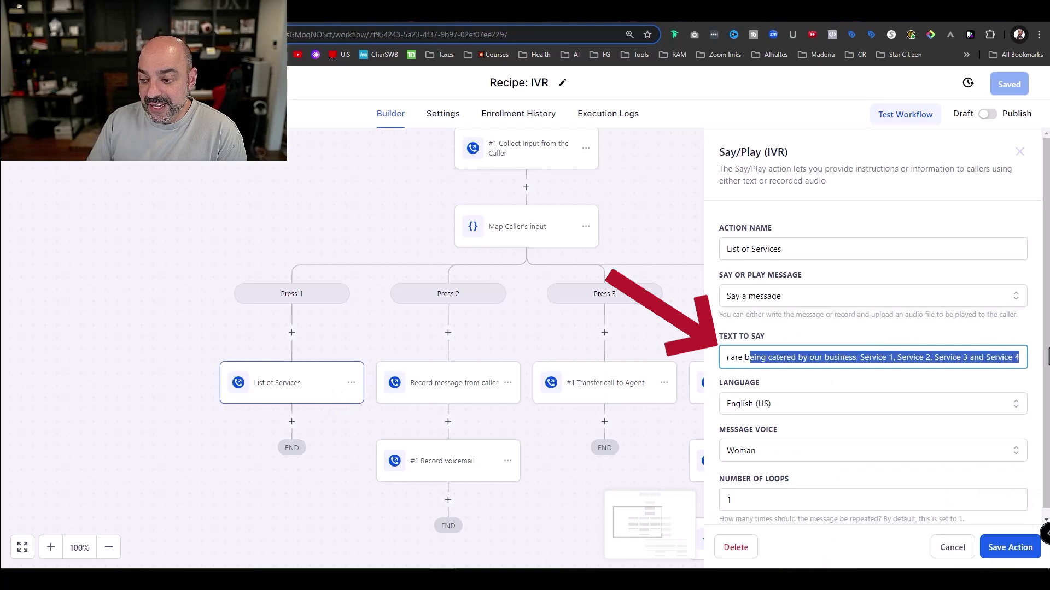
left_click(960, 556)
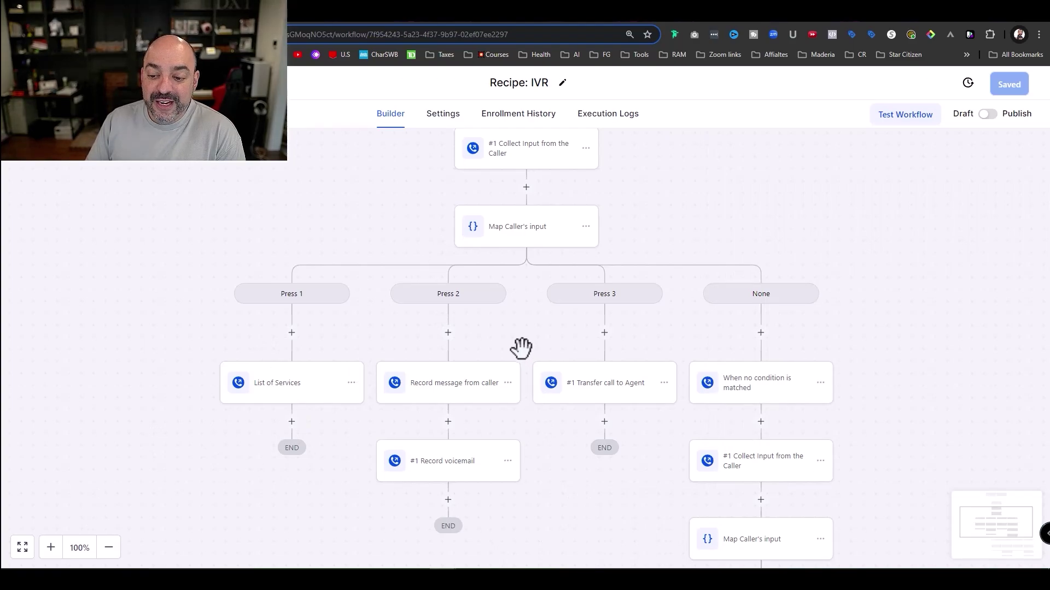
Review the voicemail actions under Press 2, the #1 Transfer call to Agent settings, and the remaining IVR branches
scroll(522, 348, "down", 4)
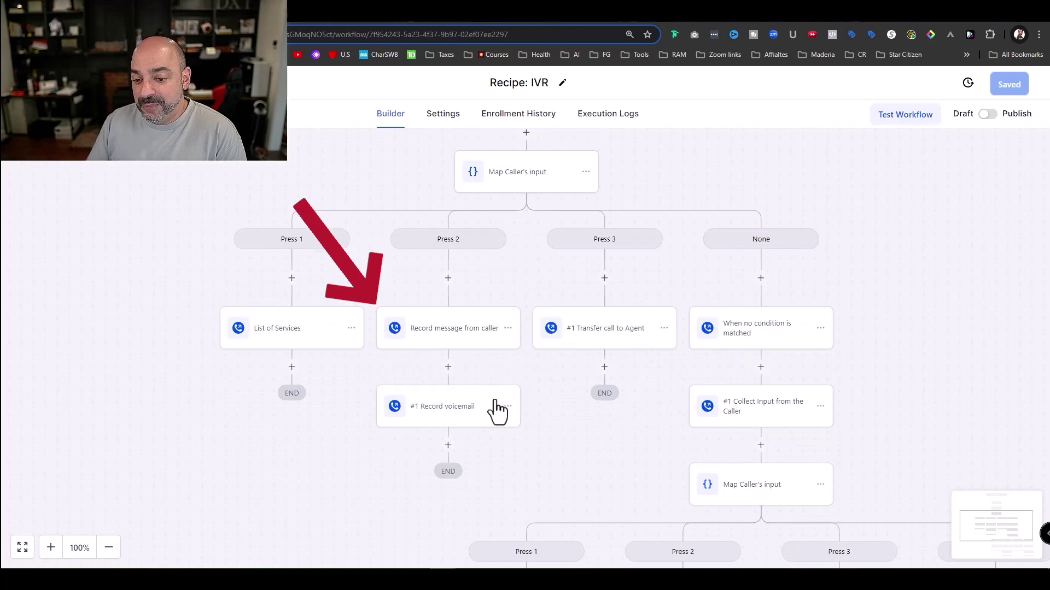
left_click(608, 339)
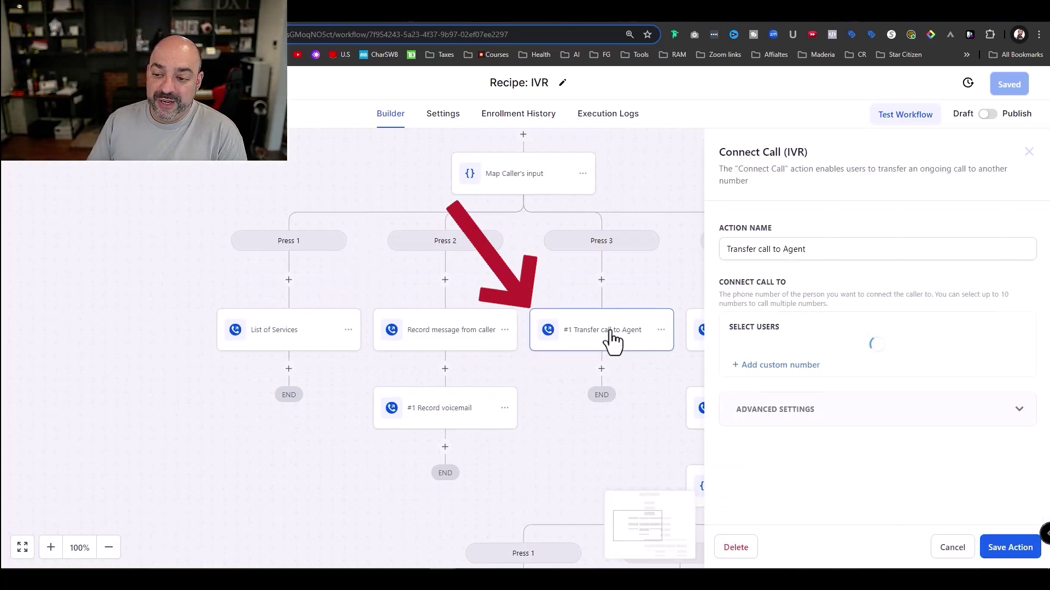
left_click(952, 548)
scroll(727, 301, "down", 5)
scroll(681, 297, "up", 3)
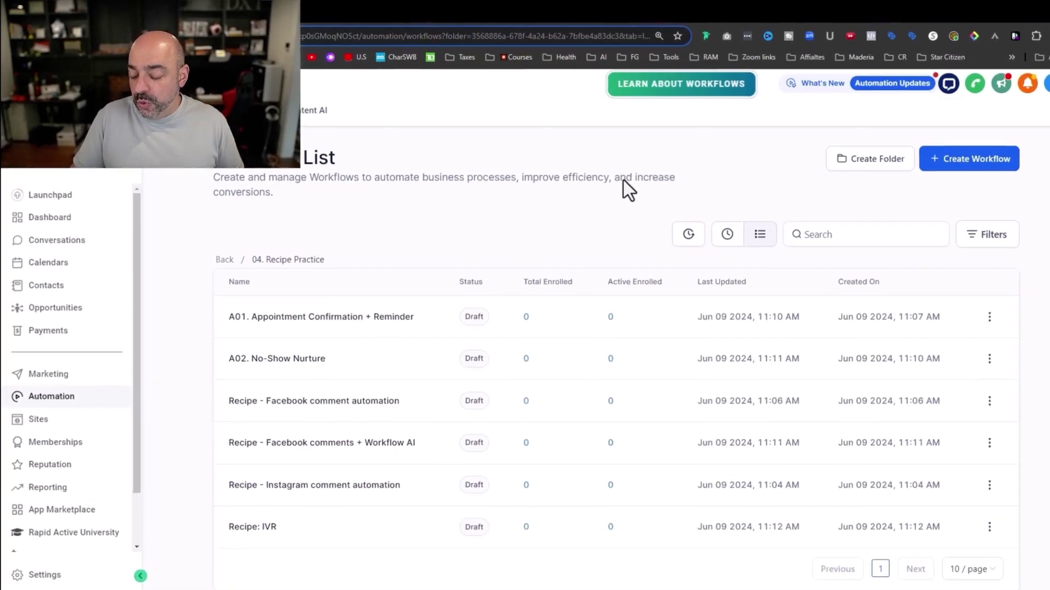
Reopen the 04. Recipe Practice folder and create a workflow from the Send product recommendation using GPT 4 Turbo recipe
left_click(226, 262)
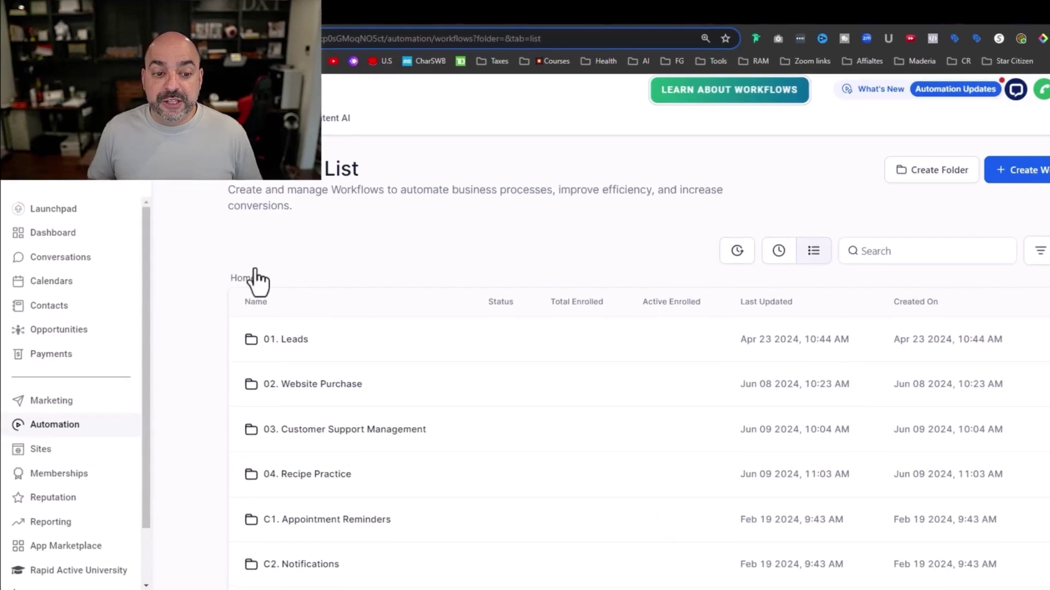
left_click(339, 479)
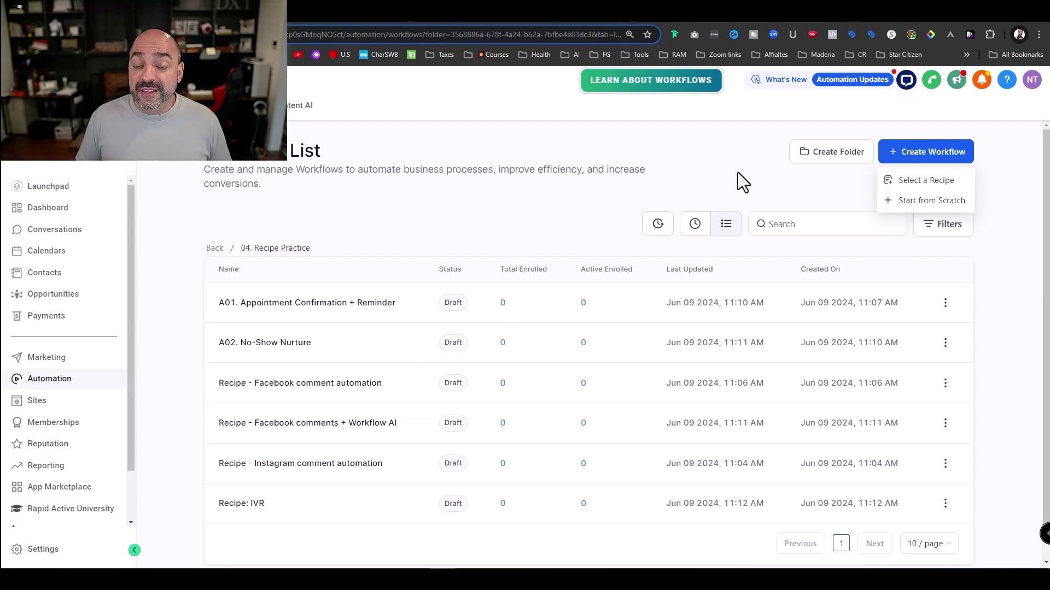
left_click(918, 180)
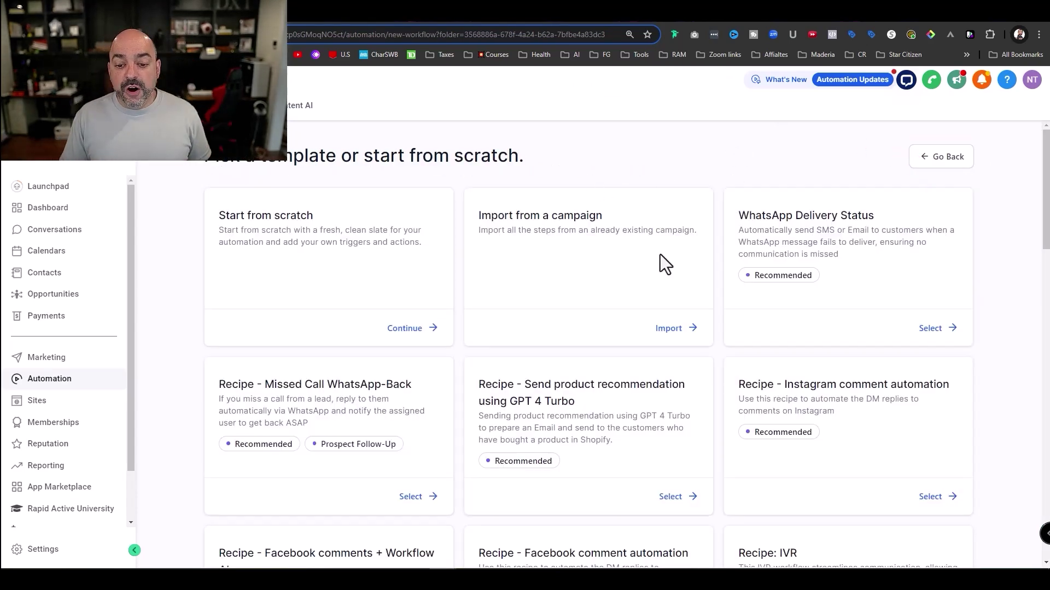
scroll(610, 427, "down", 2)
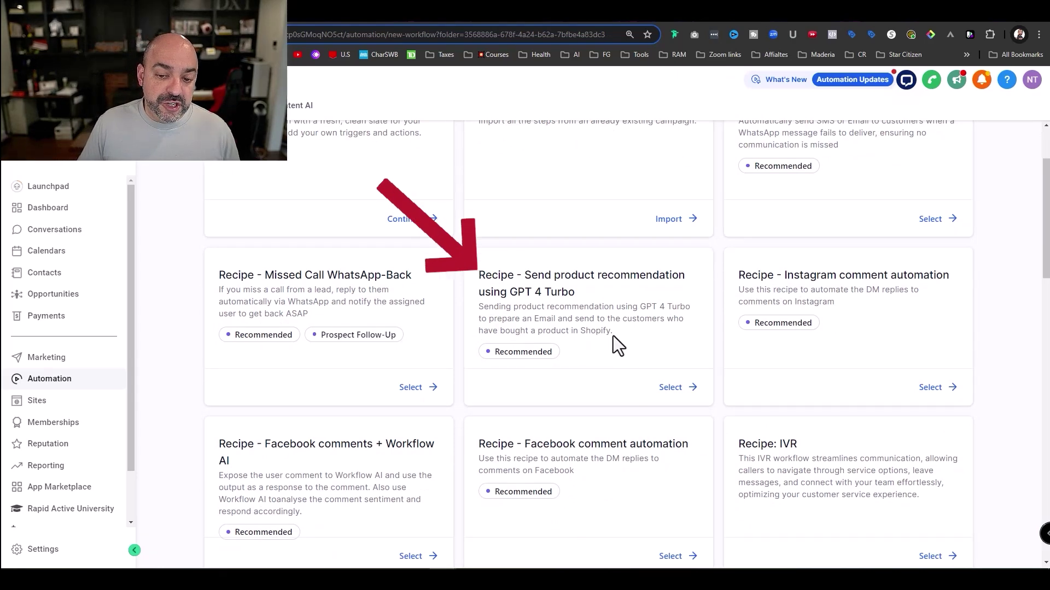
left_click(671, 389)
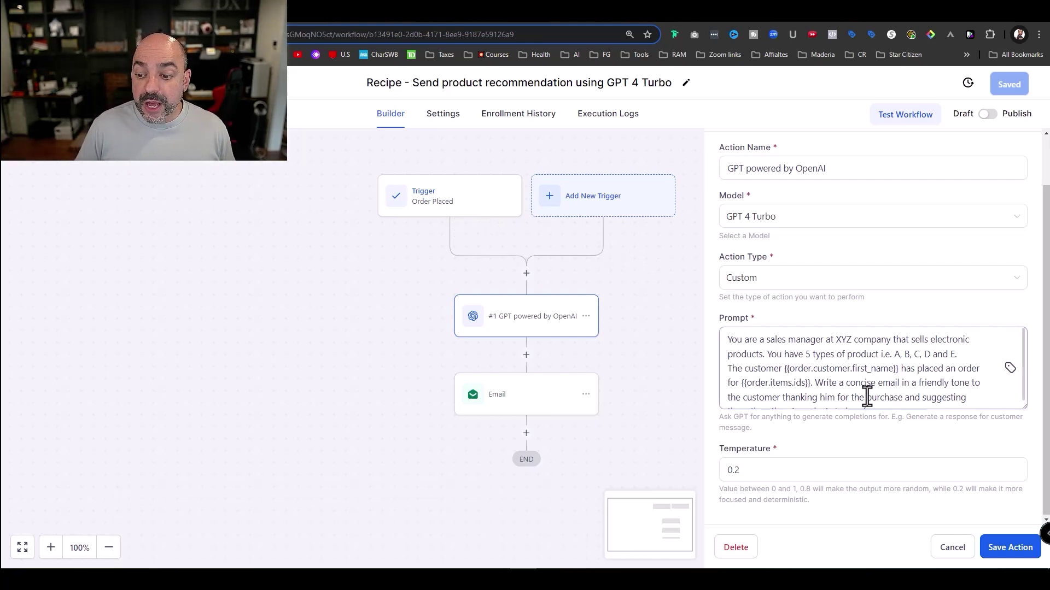
Read the full prompt of the GPT powered by OpenAI action and close it without saving
scroll(859, 391, "down", 1)
scroll(766, 377, "up", 1)
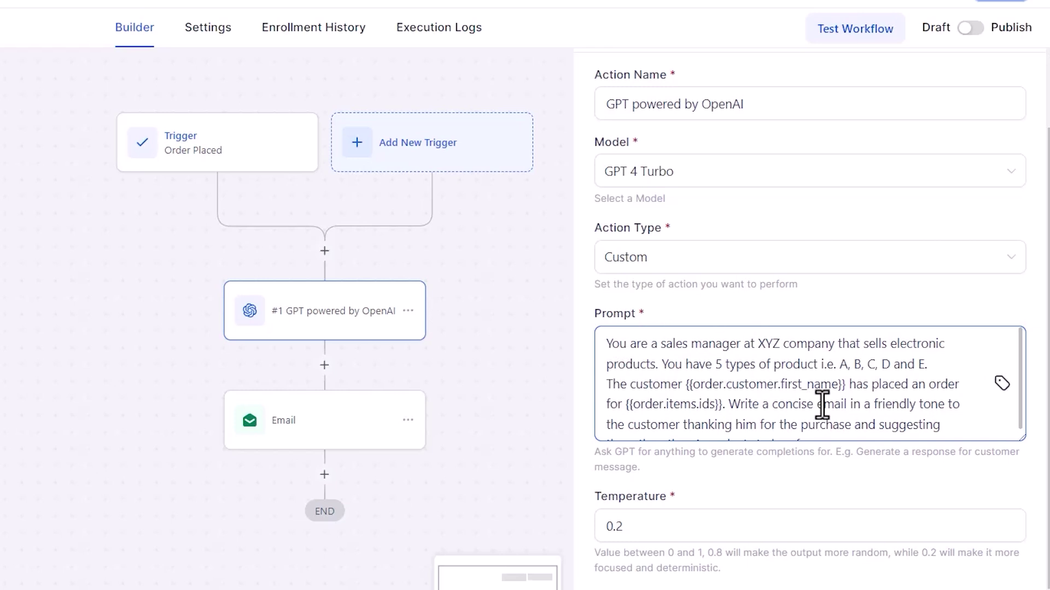
scroll(822, 401, "down", 1)
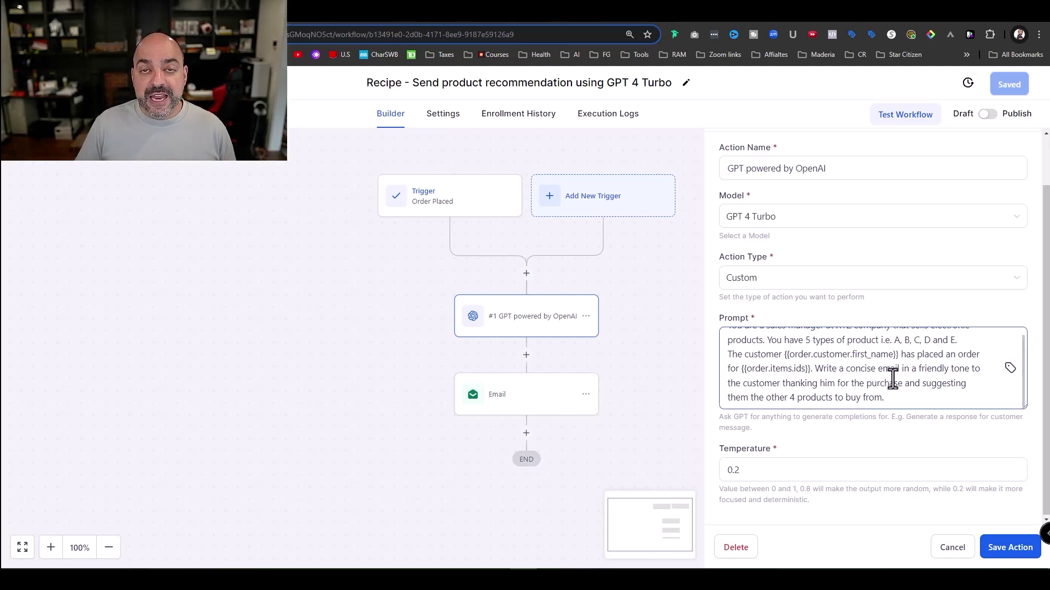
left_click(951, 541)
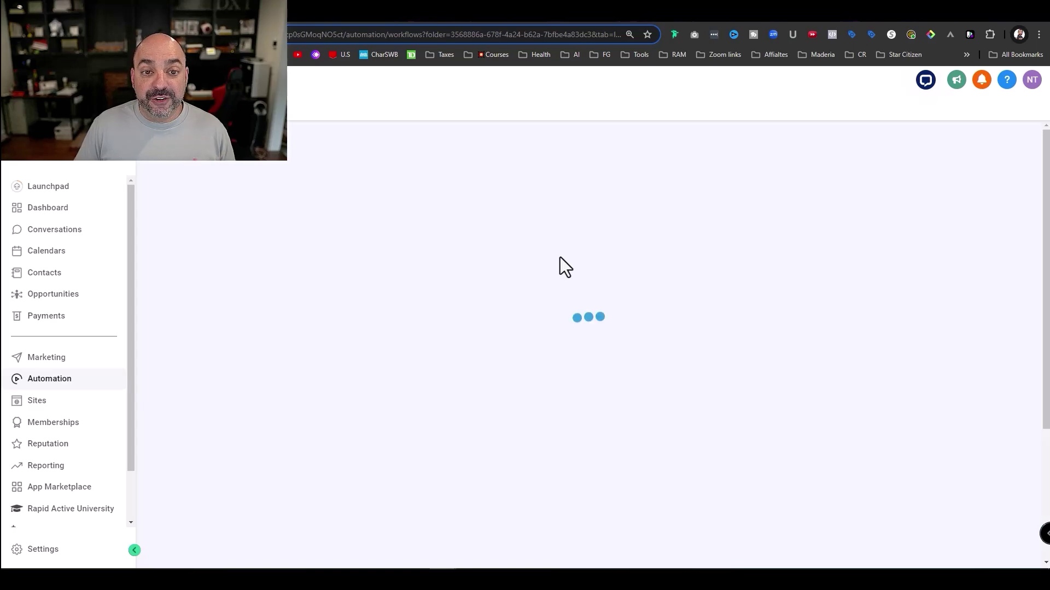
Create another workflow in the folder from the Email Drip Sequence recipe
left_click(950, 154)
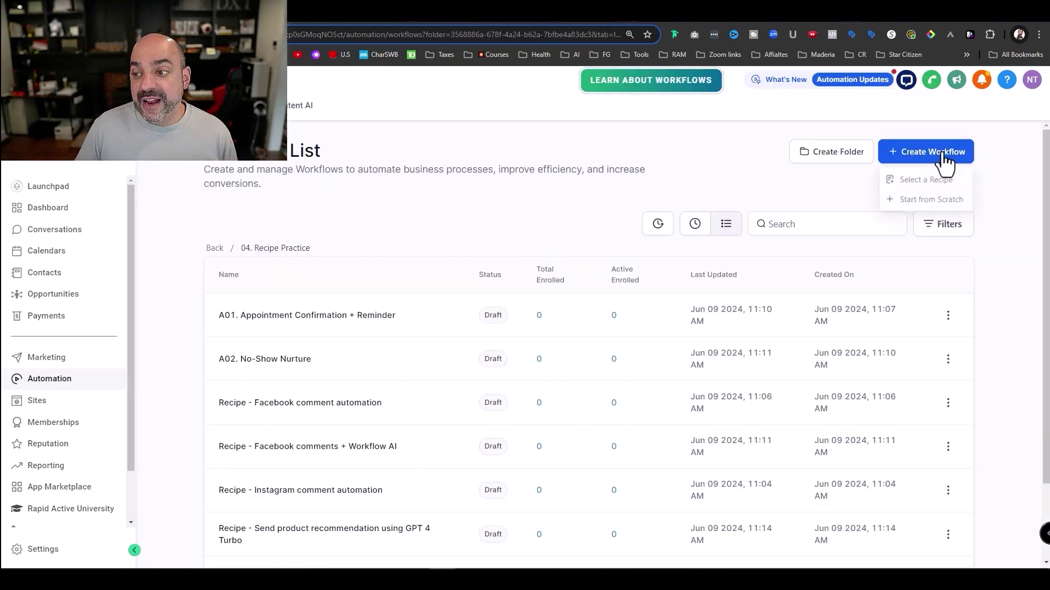
left_click(921, 178)
scroll(705, 175, "down", 3)
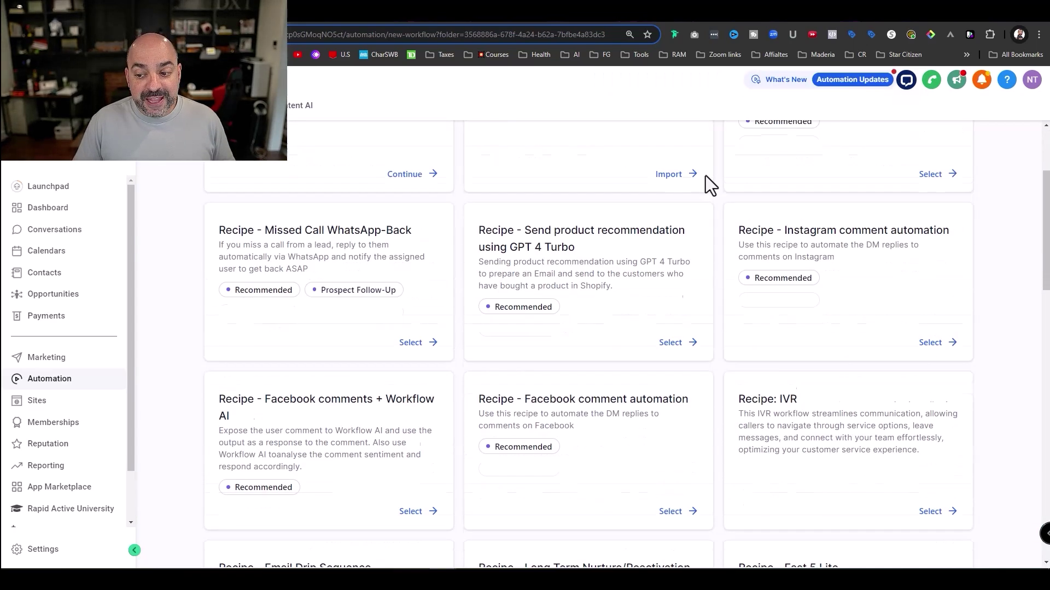
scroll(663, 171, "down", 3)
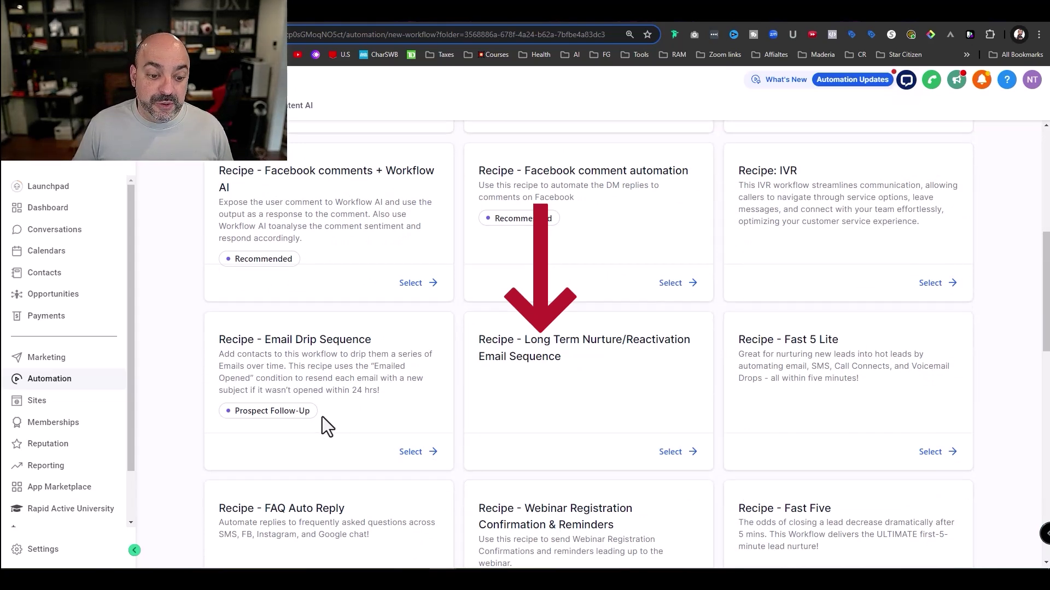
left_click(410, 452)
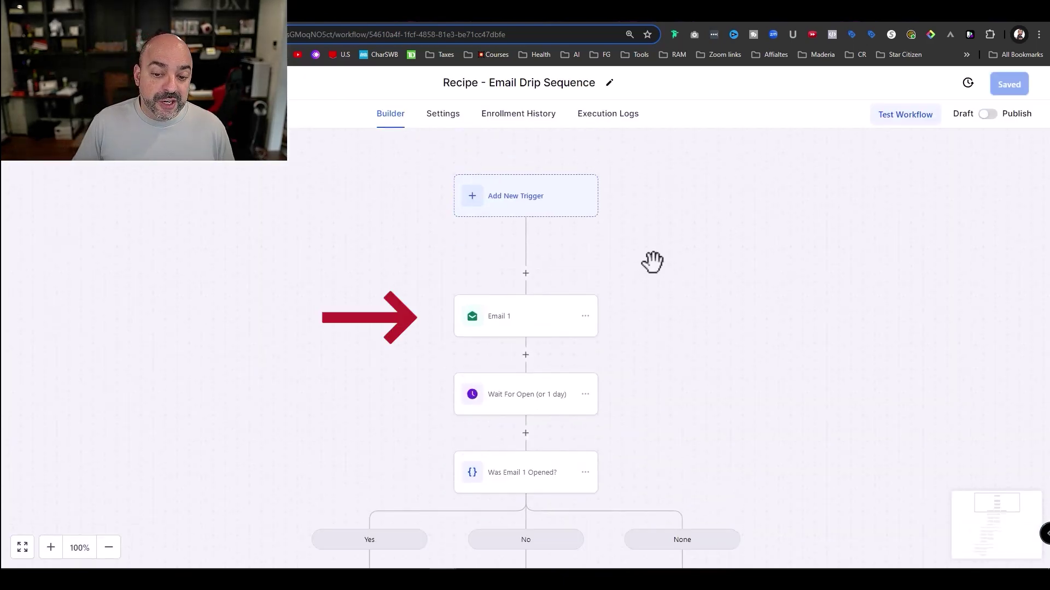
Examine the Wait For Open (or 1 day) action that follows Email 1 and close it without saving
left_click(559, 327)
left_click(535, 391)
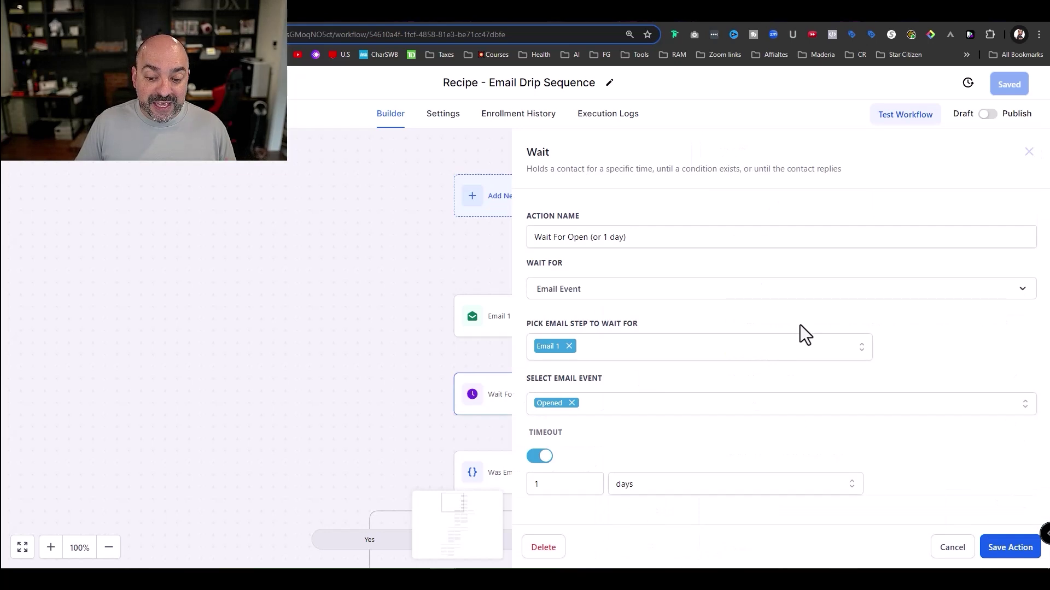
left_click(952, 548)
Review the Yes, No and None branches after the Email 1 and Email 2 opened conditions in the drip sequence
scroll(537, 359, "down", 4)
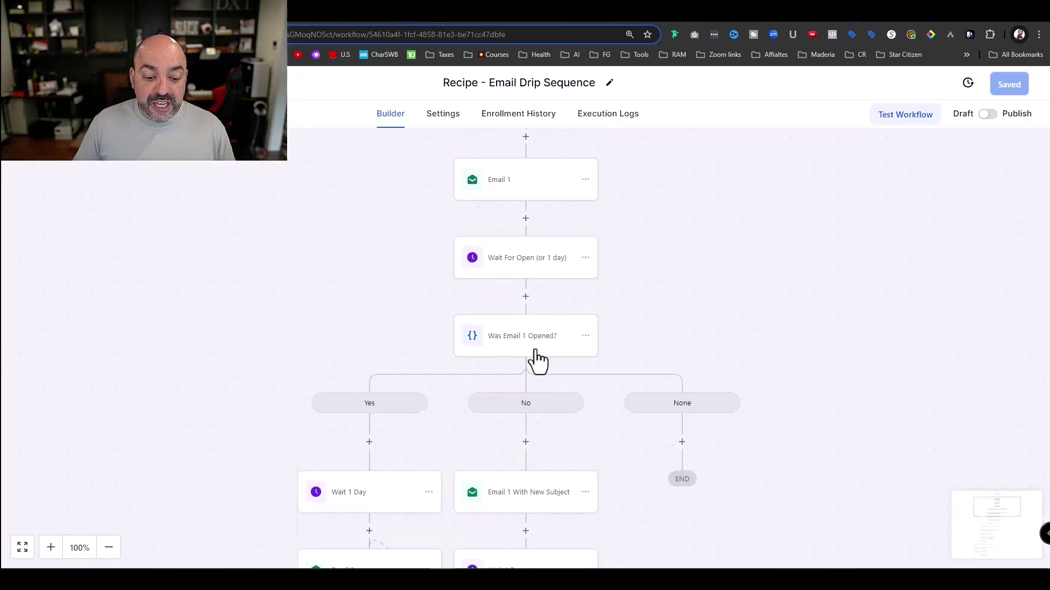
scroll(404, 404, "down", 2)
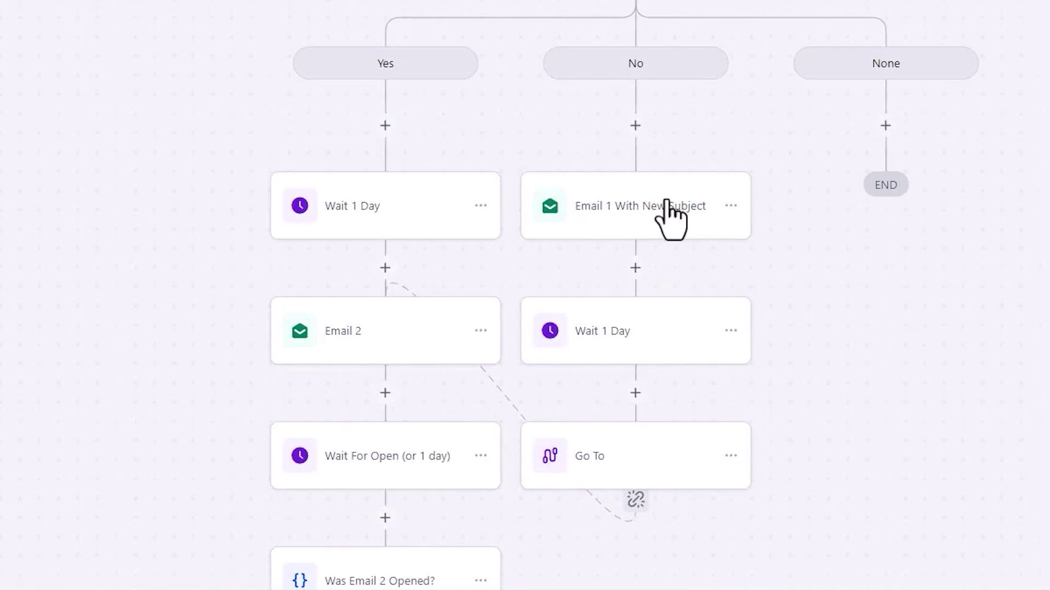
scroll(666, 207, "down", 1)
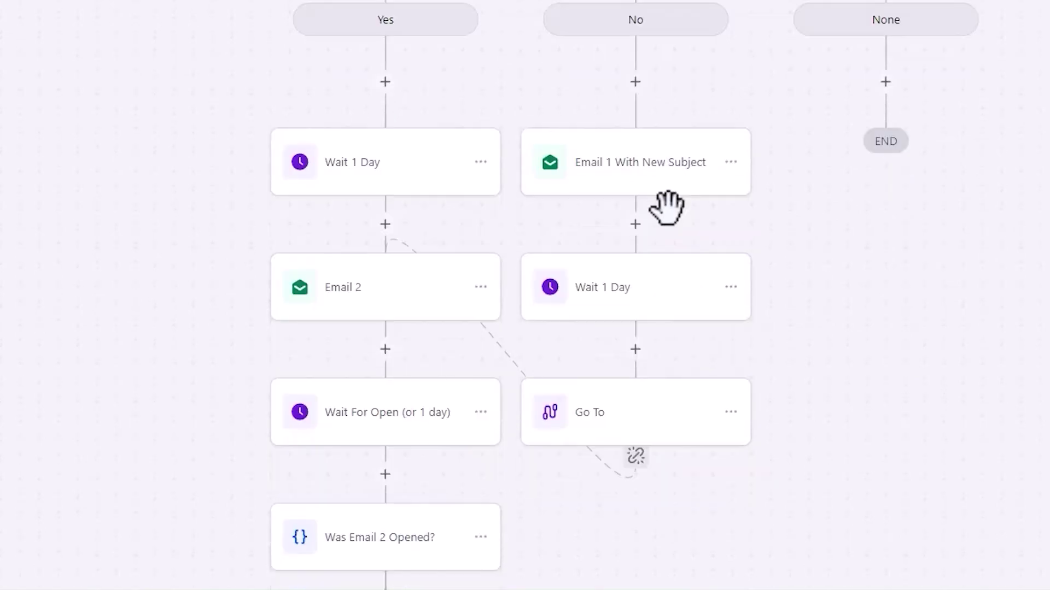
scroll(912, 328, "down", 6)
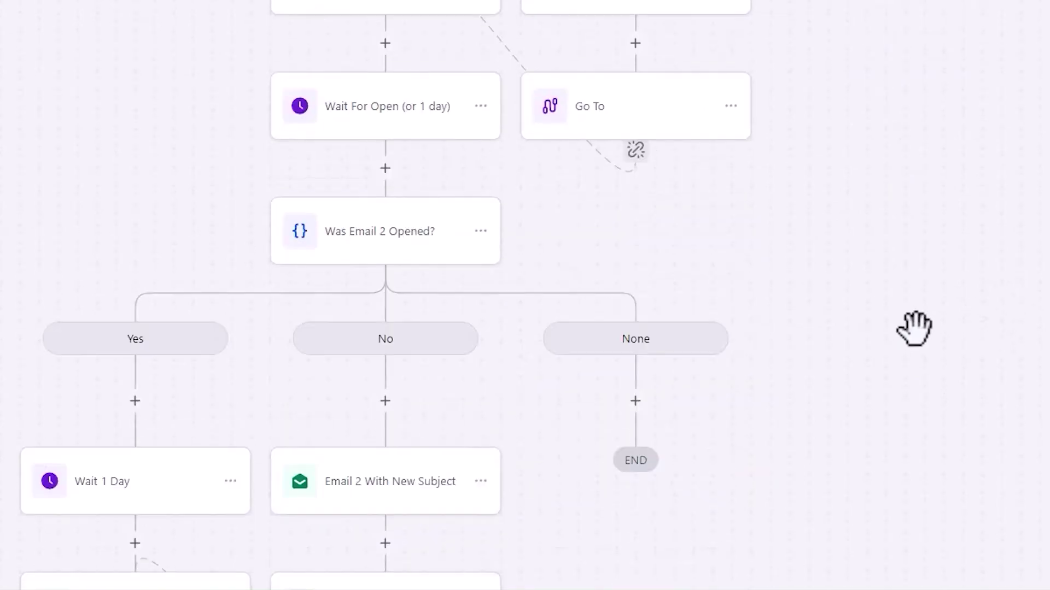
scroll(914, 328, "up", 3)
scroll(782, 279, "up", 5)
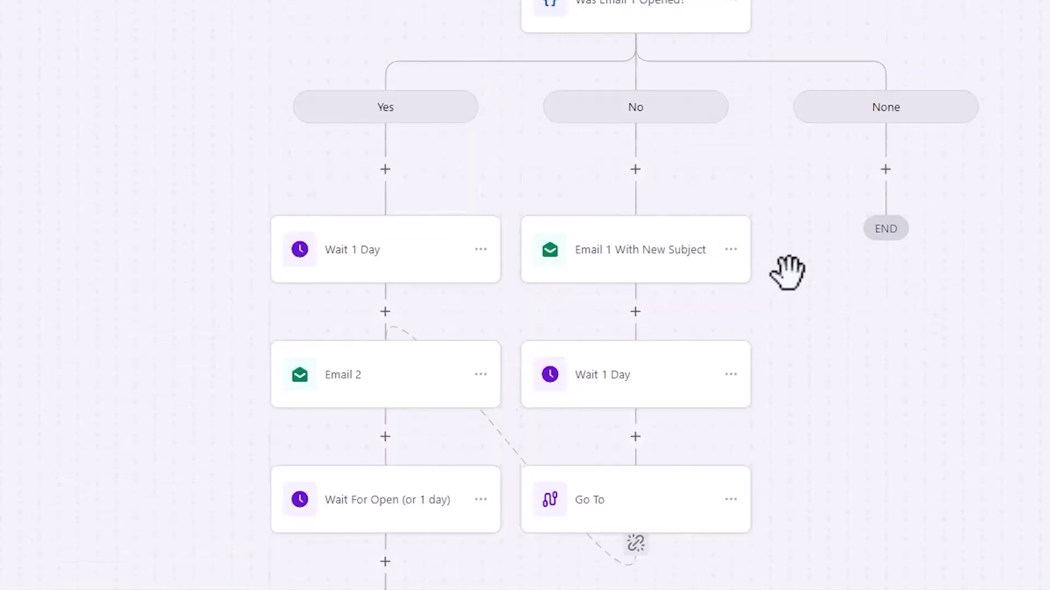
scroll(787, 272, "up", 3)
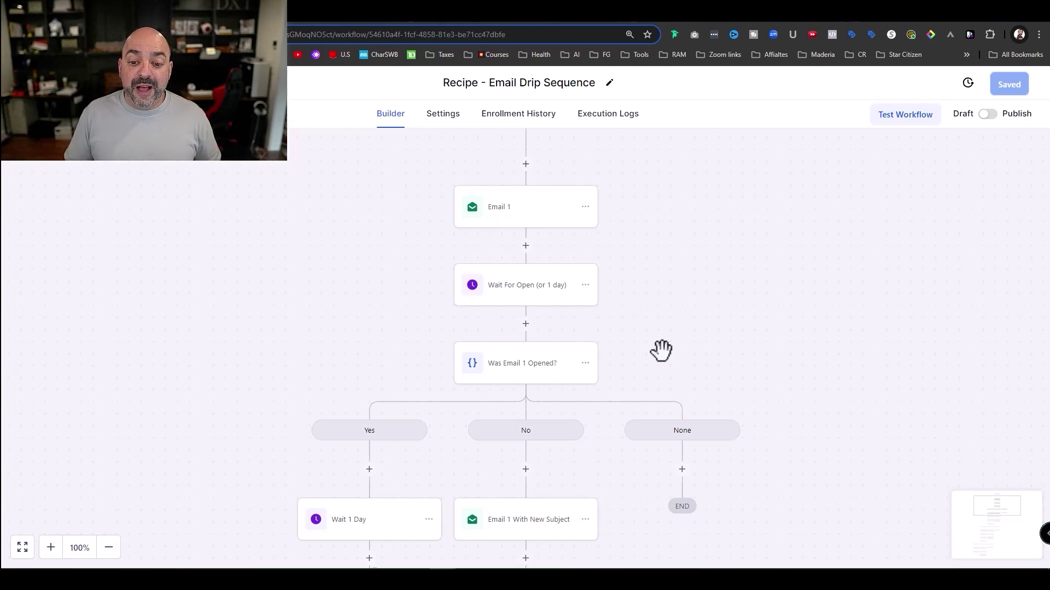
Review the Email 3 wait, opened condition and branches further down the drip sequence, and return to the 04. Recipe Practice folder
scroll(661, 350, "down", 6)
scroll(740, 261, "up", 3)
scroll(732, 259, "right", 3)
scroll(729, 257, "down", 2)
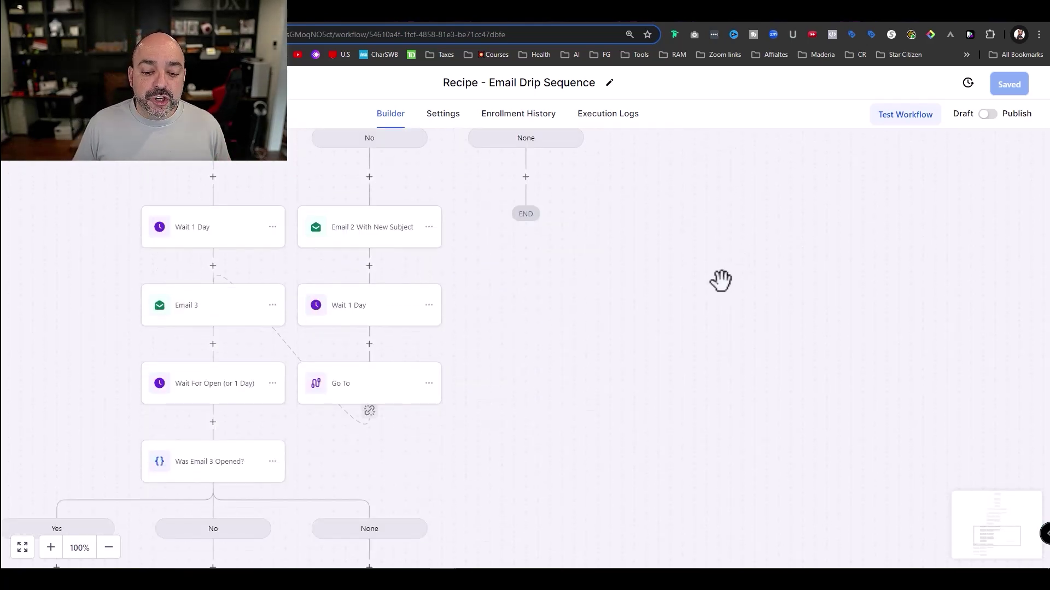
scroll(719, 278, "down", 4)
scroll(694, 270, "up", 5)
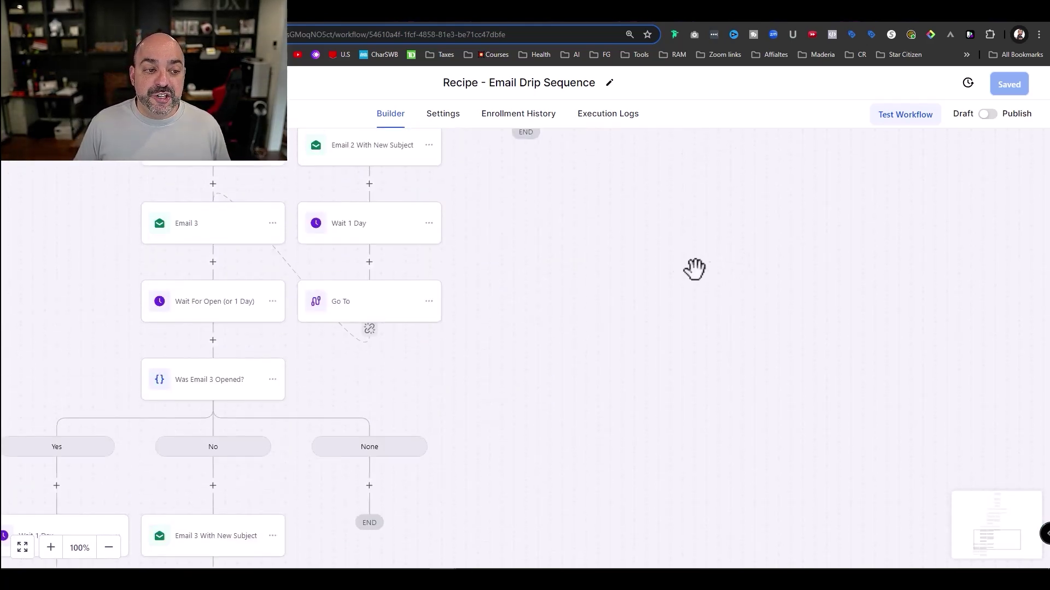
scroll(328, 175, "down", 5)
left_click(33, 83)
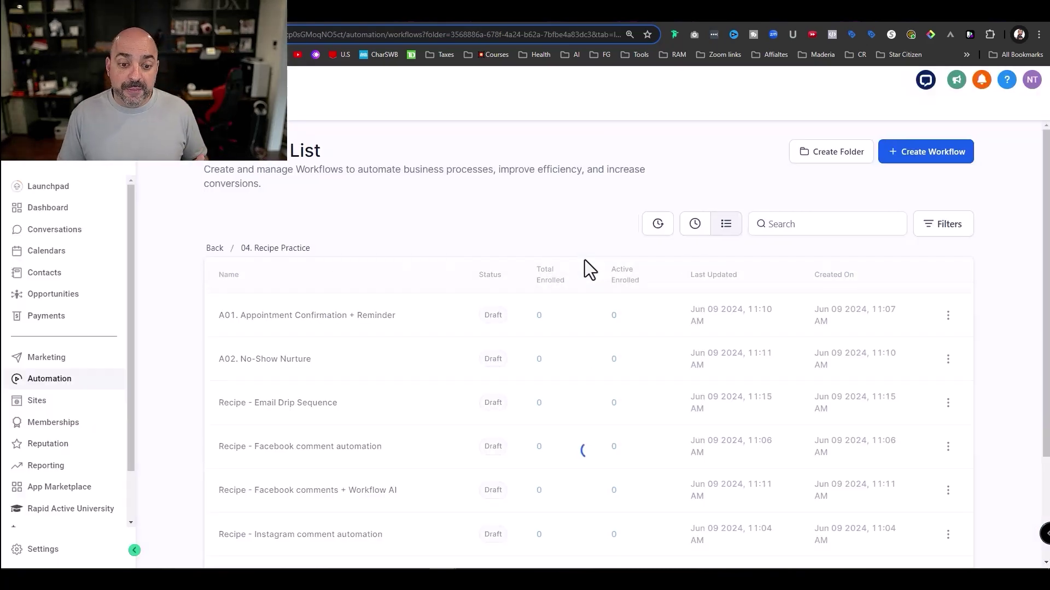
Open the recipe gallery for a new workflow in the folder and look through the available recipes
left_click(952, 155)
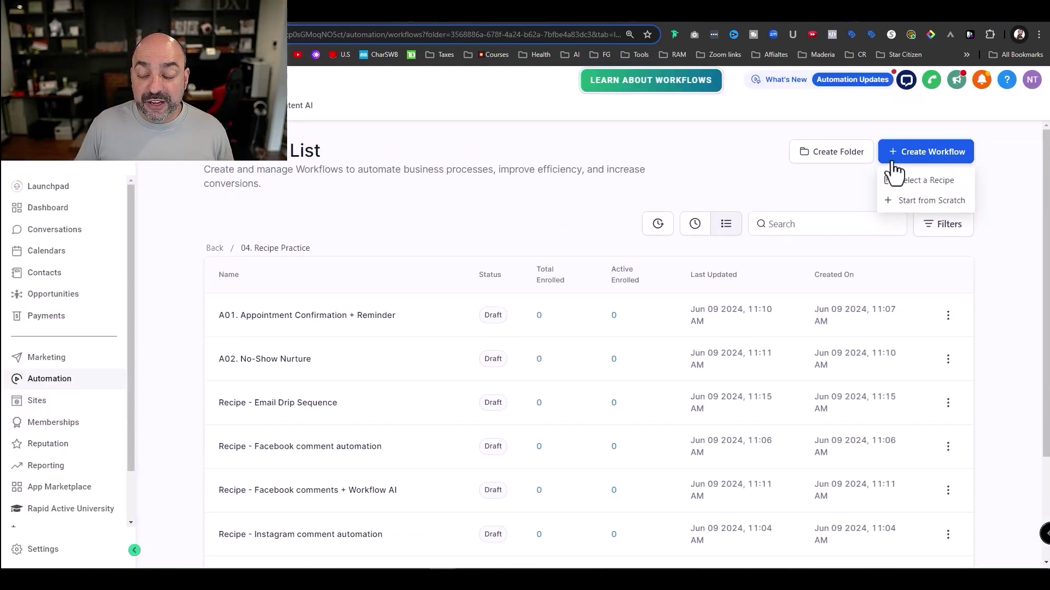
left_click(972, 202)
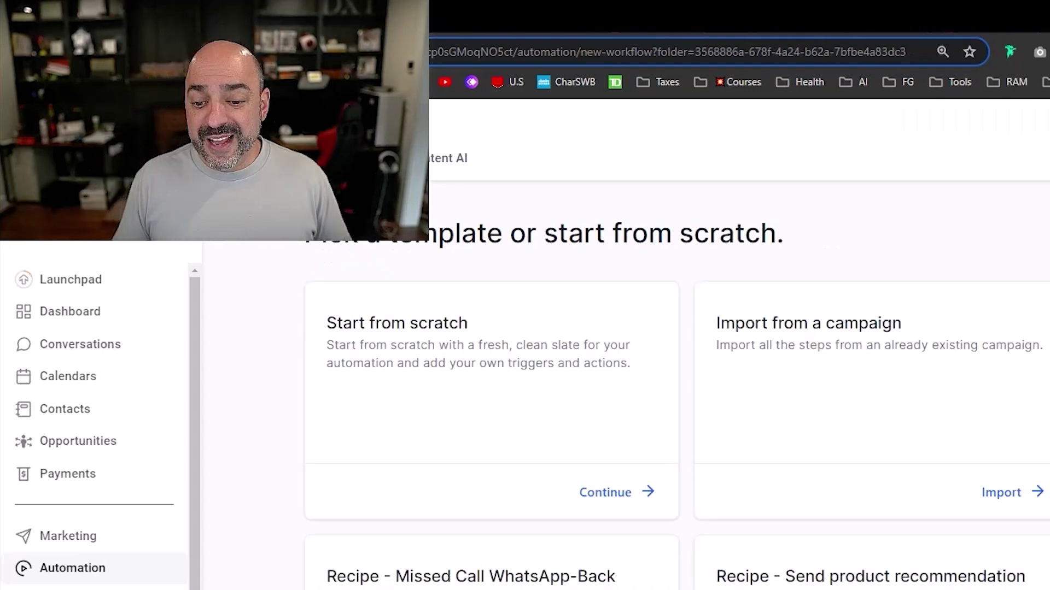
scroll(629, 383, "down", 10)
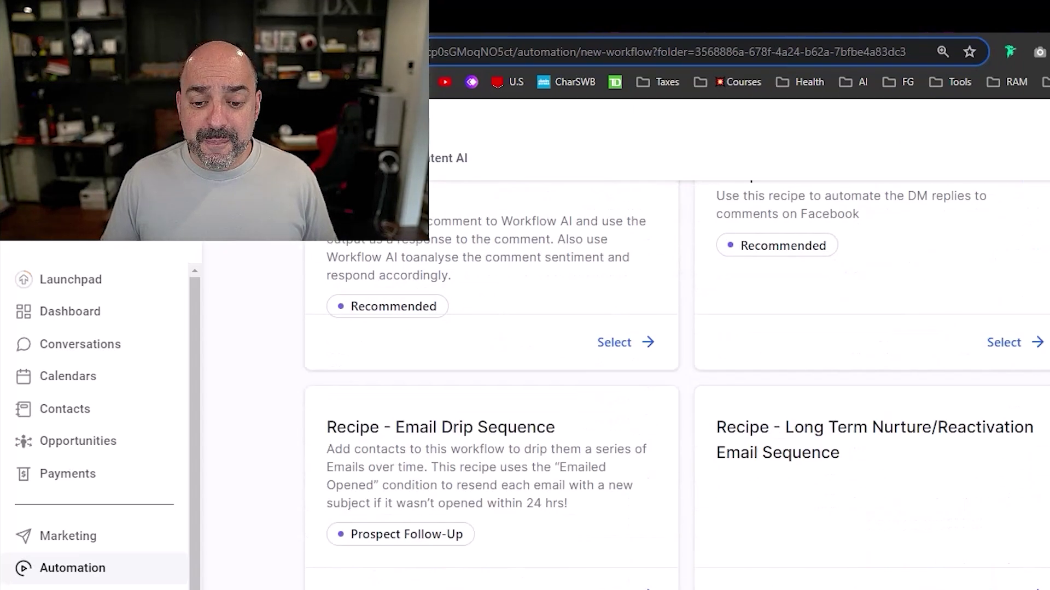
scroll(972, 398, "down", 10)
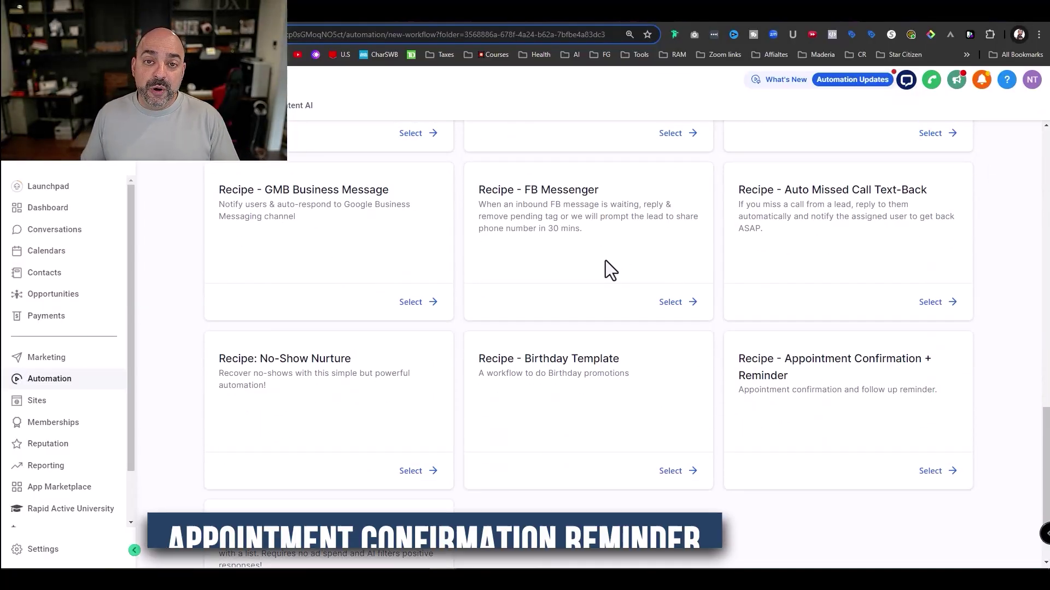
scroll(708, 275, "up", 12)
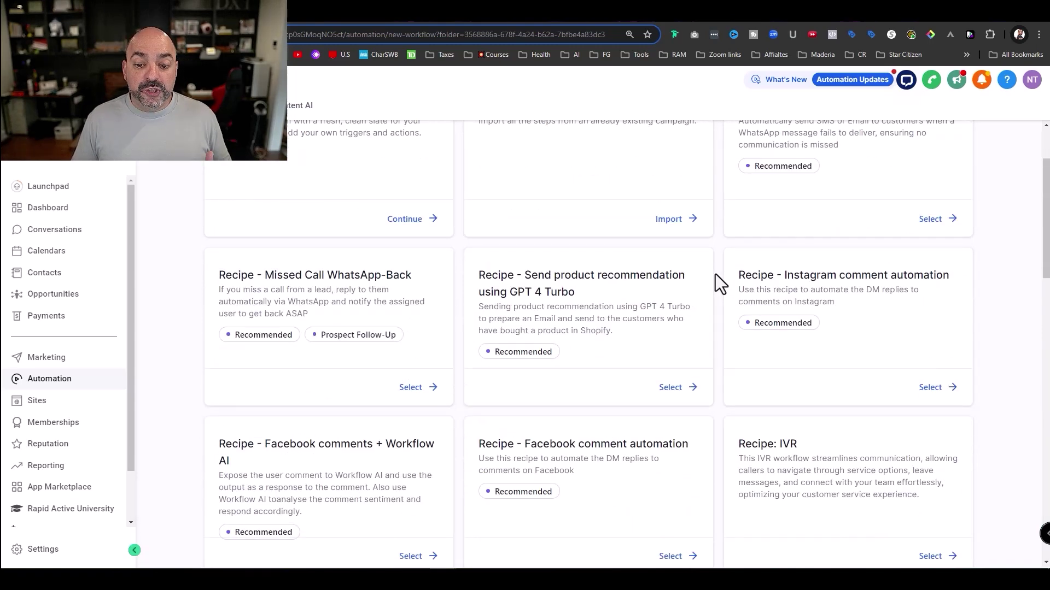
scroll(714, 275, "up", 2)
scroll(713, 275, "down", 2)
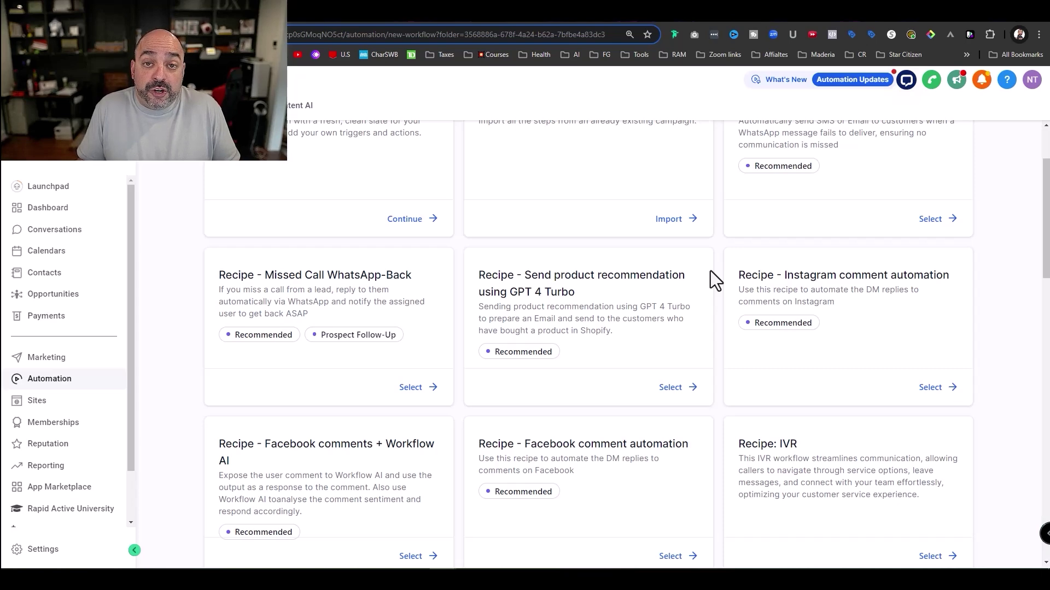
scroll(820, 295, "down", 4)
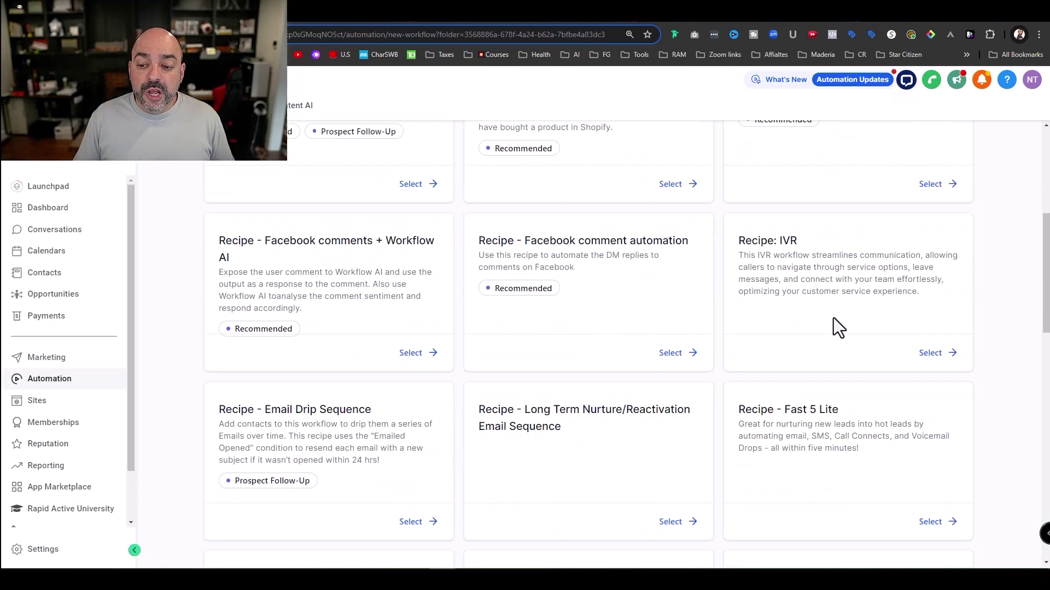